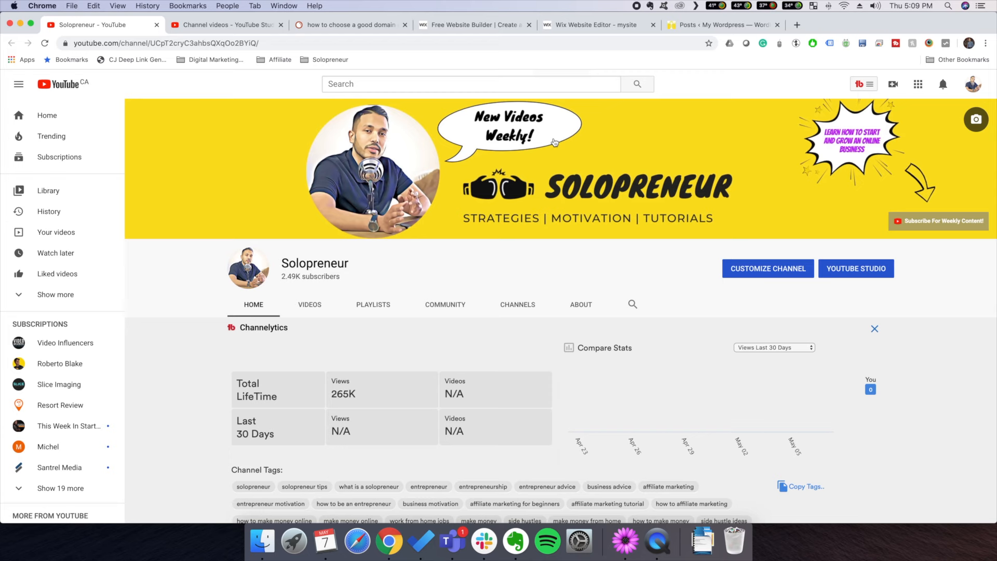
Close the channel page and open the details of the video about picking the perfect domain name
key("super+w")
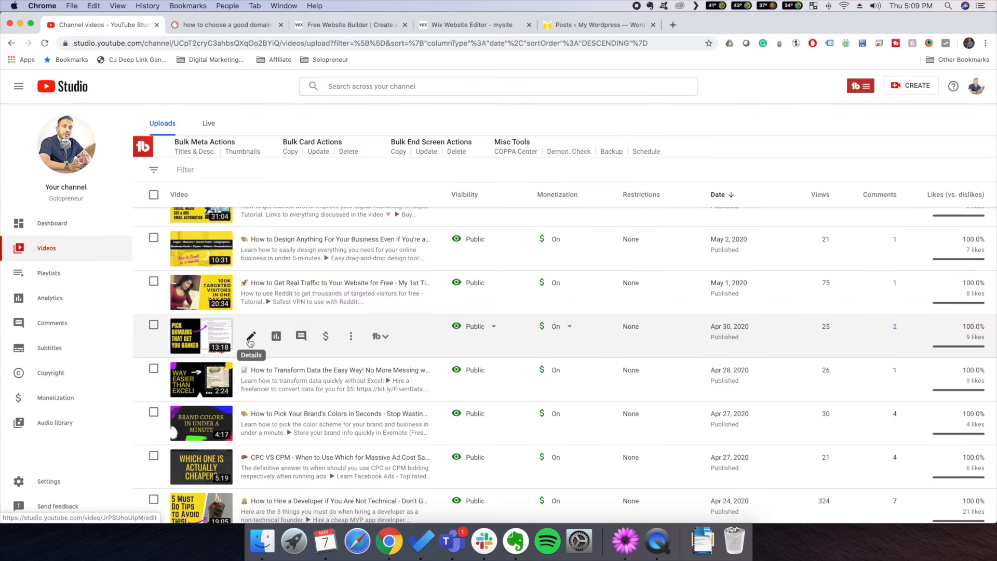
left_click(249, 341)
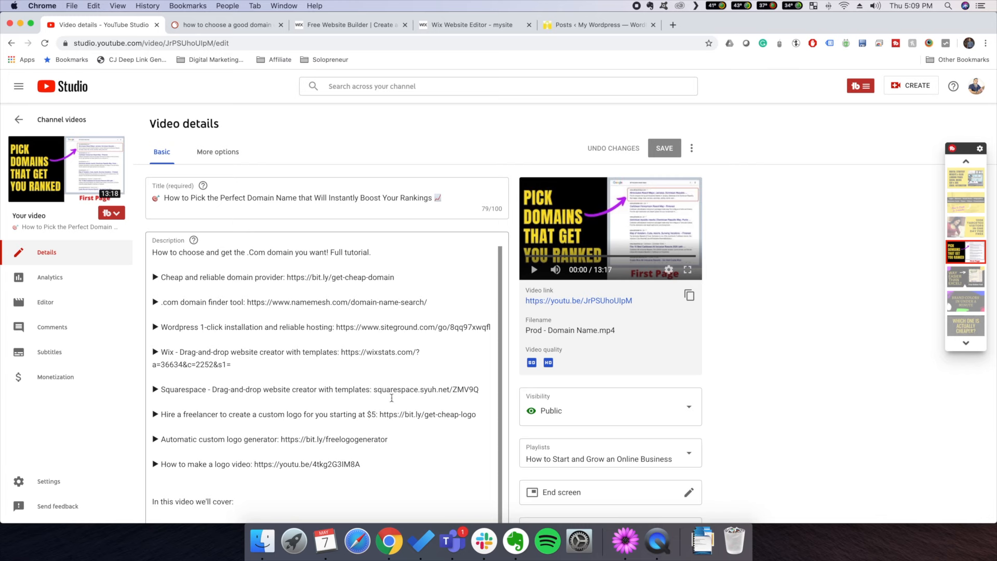
Examine the video's description, highlighting the "In this video we'll cover" section and the entire description text
scroll(395, 392, "down", 5)
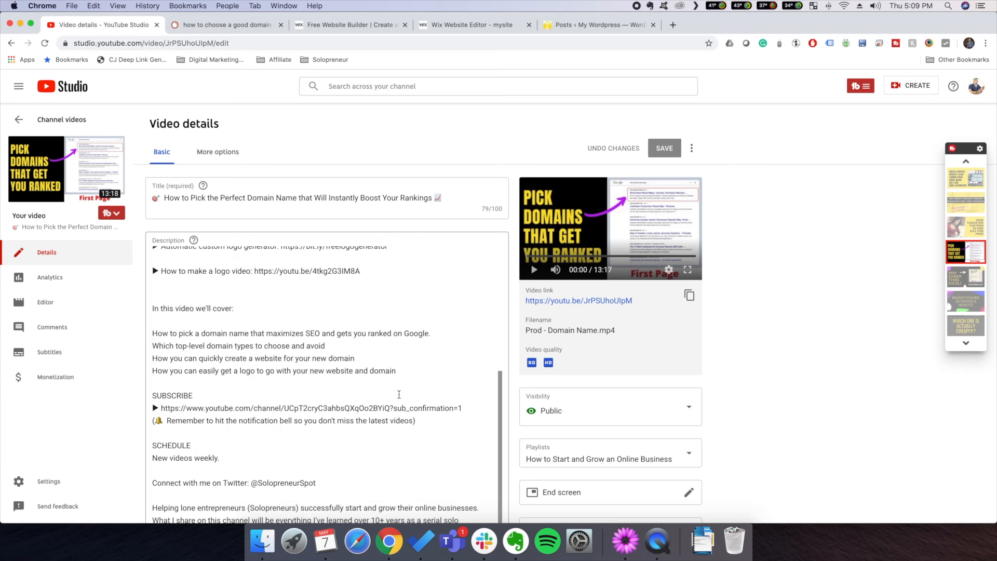
scroll(401, 398, "up", 2)
left_click_drag(396, 447, 235, 365)
scroll(234, 365, "up", 3)
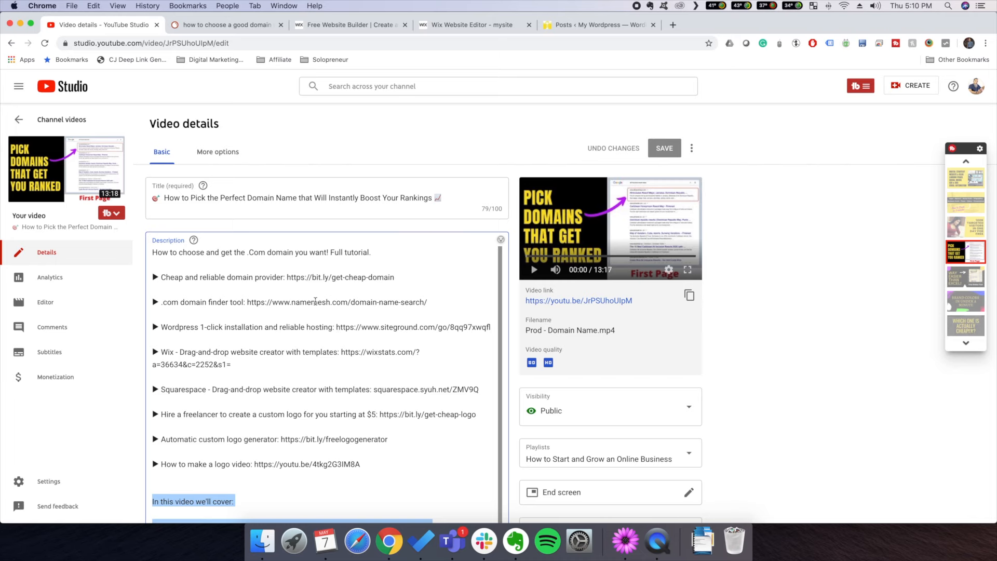
scroll(351, 300, "down", 3)
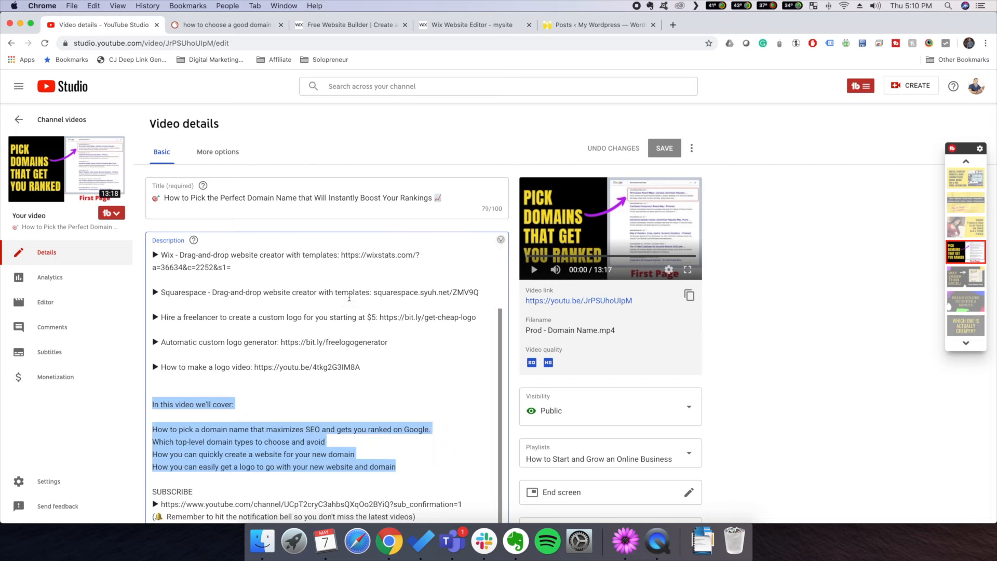
scroll(326, 384, "down", 3)
left_click(262, 360)
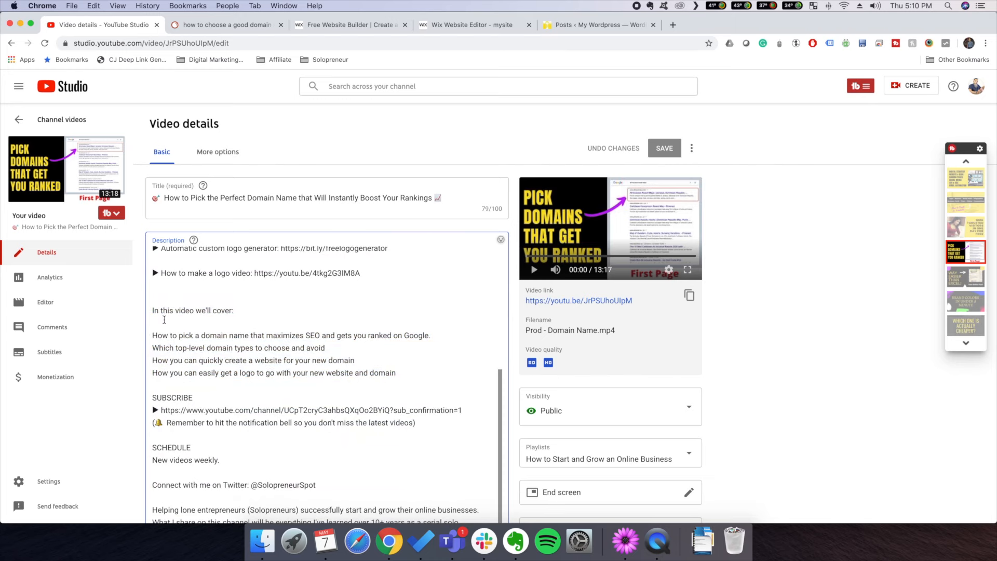
key("super+a")
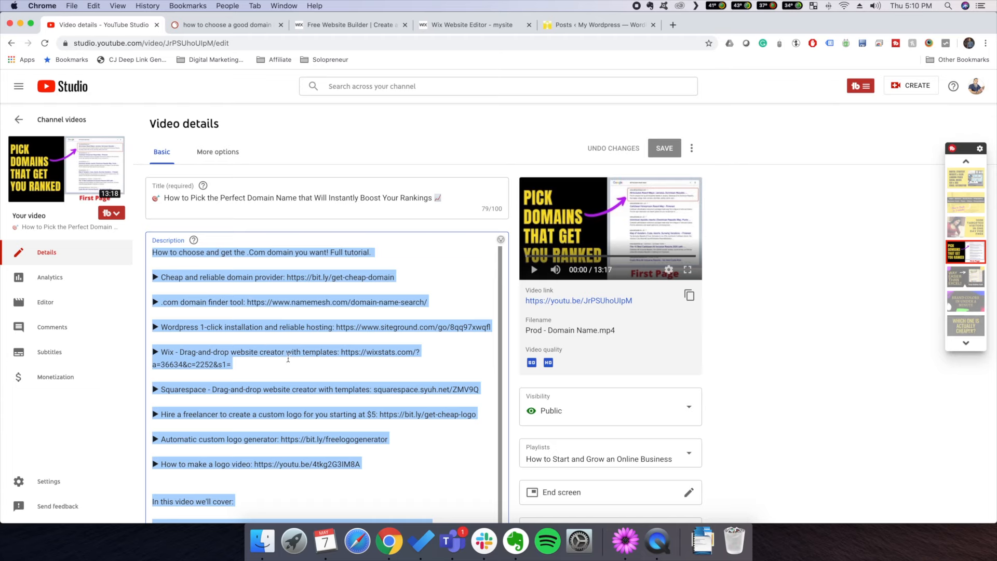
Visit the WordPress posts page and examine the features presented on the Wix homepage
left_click(565, 25)
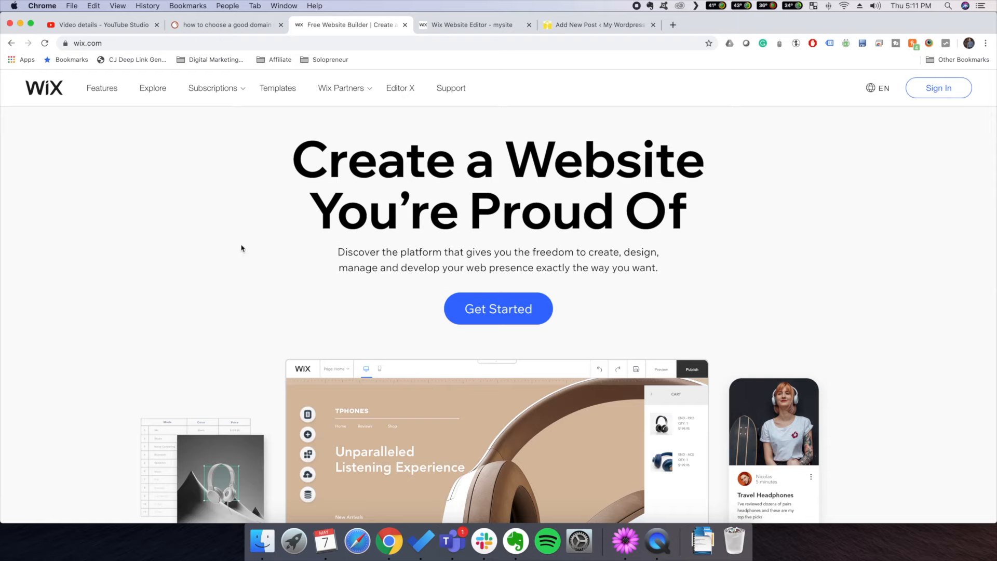
scroll(241, 254, "down", 2)
scroll(241, 254, "down", 15)
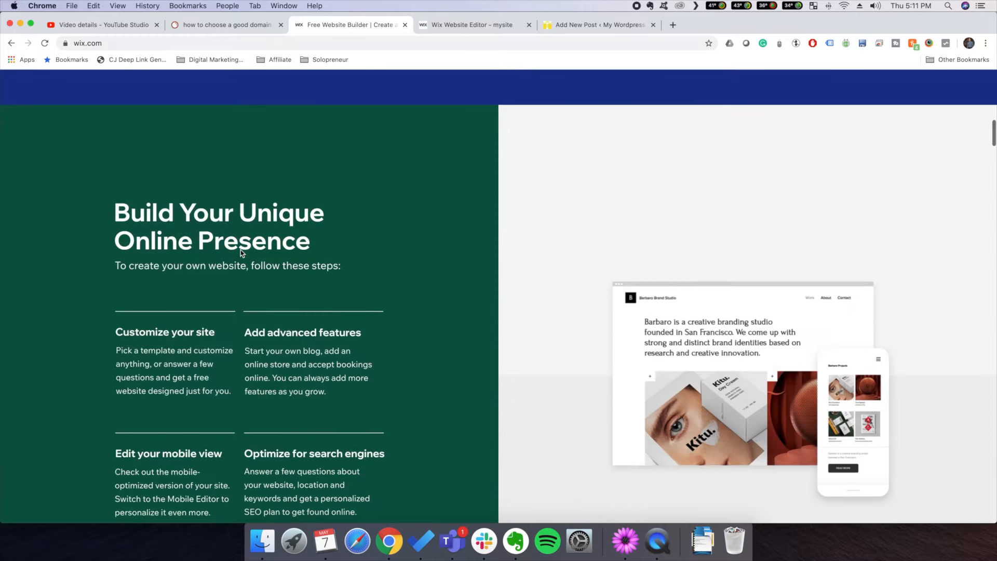
scroll(240, 251, "down", 10)
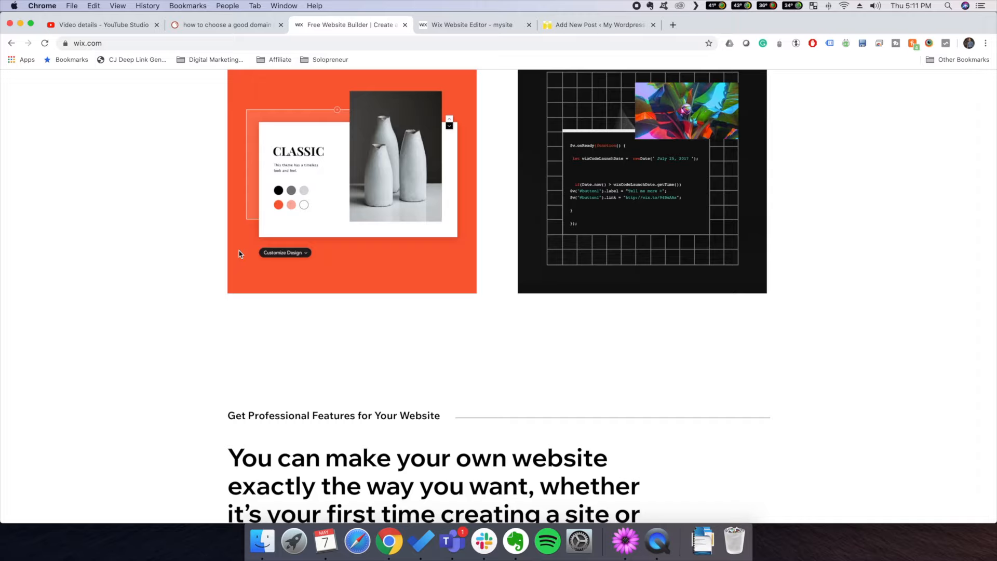
scroll(240, 253, "down", 8)
scroll(239, 254, "down", 12)
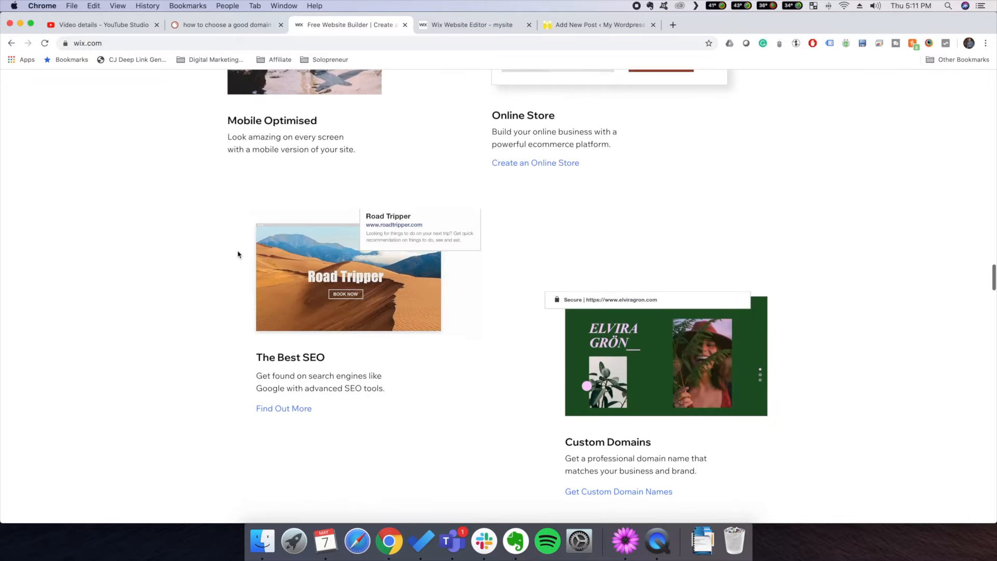
scroll(238, 253, "up", 7)
scroll(238, 254, "up", 20)
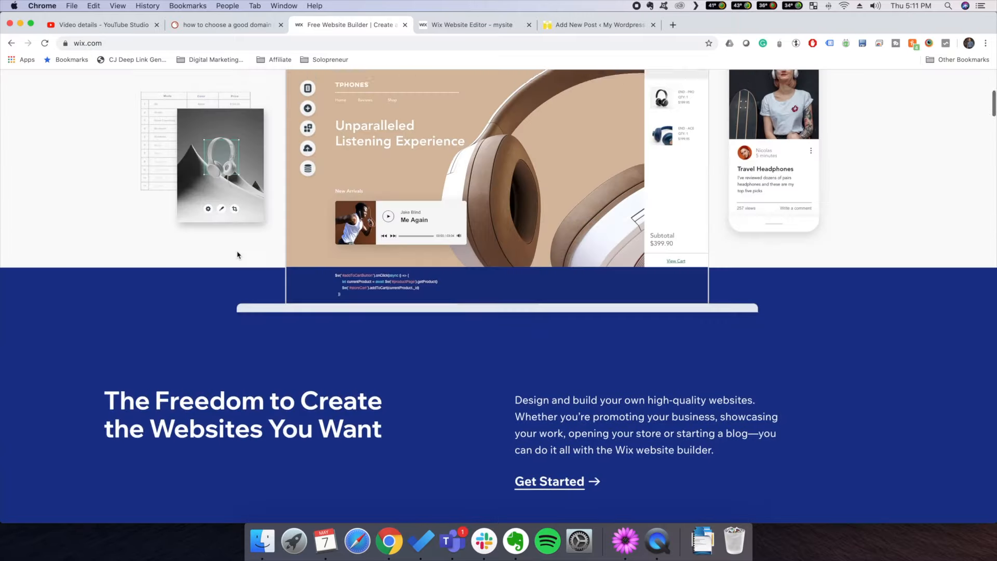
scroll(238, 256, "down", 20)
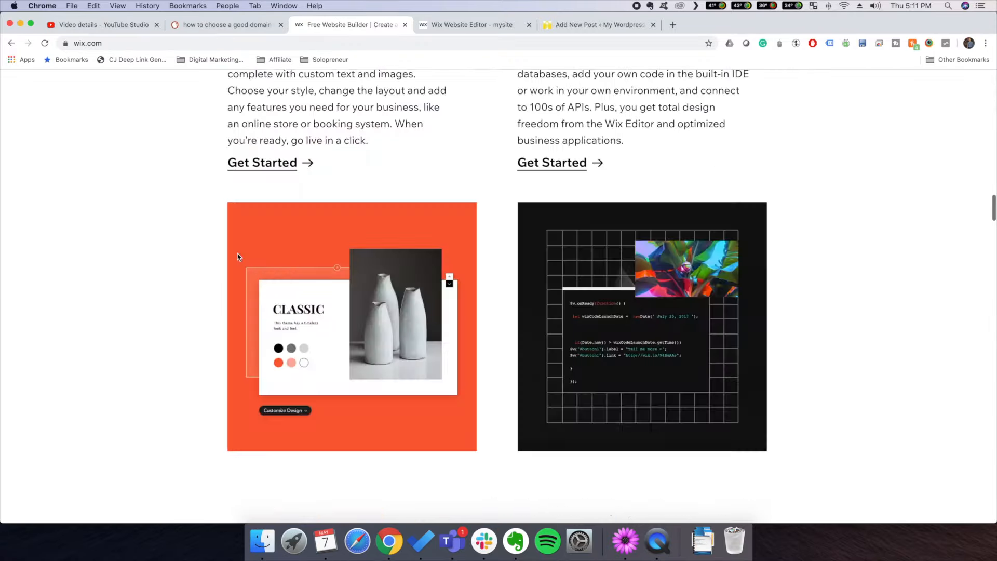
scroll(470, 274, "down", 15)
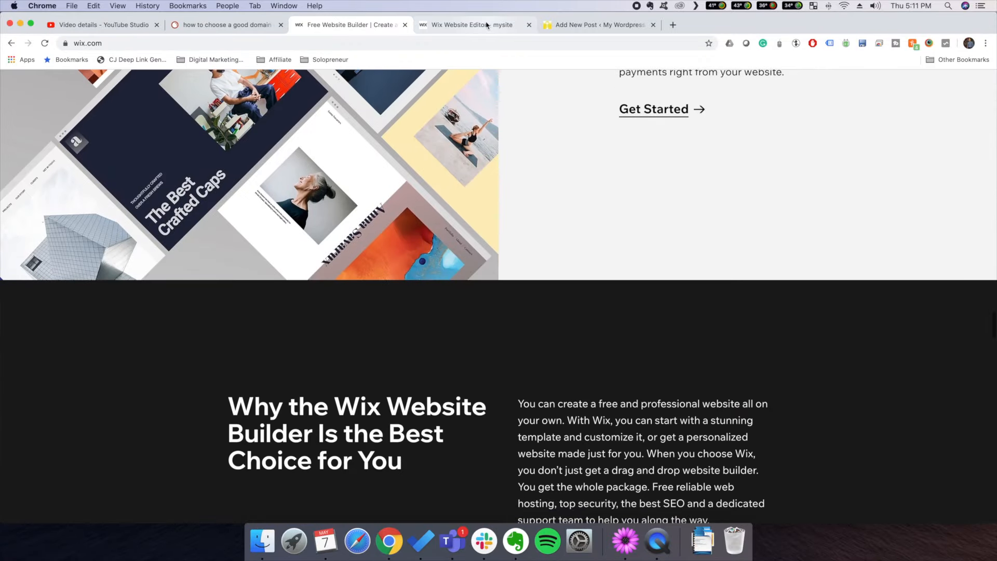
Switch to the Wix editor, close the blank post draft and review the posts on the blog's Feed page
left_click(487, 25)
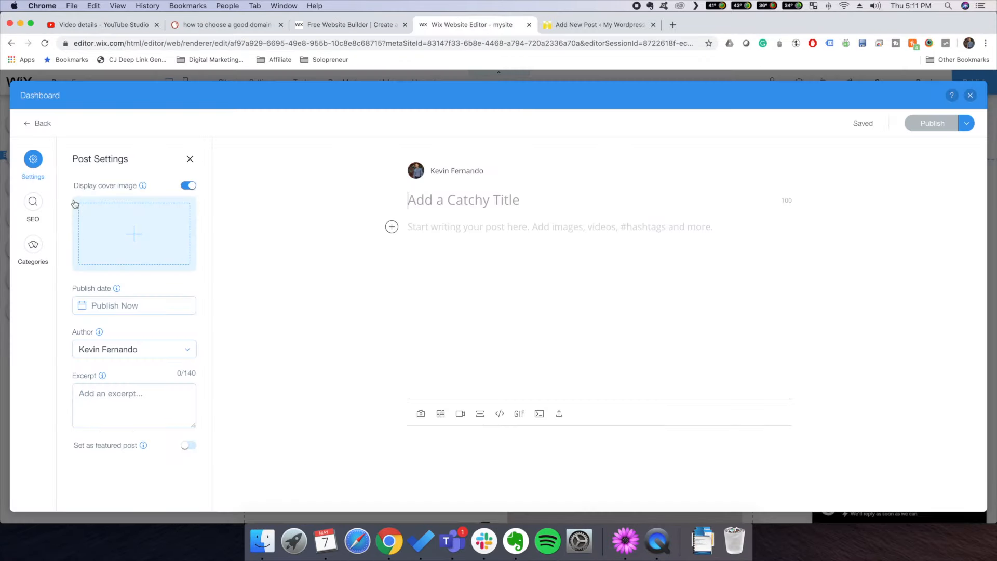
left_click(971, 95)
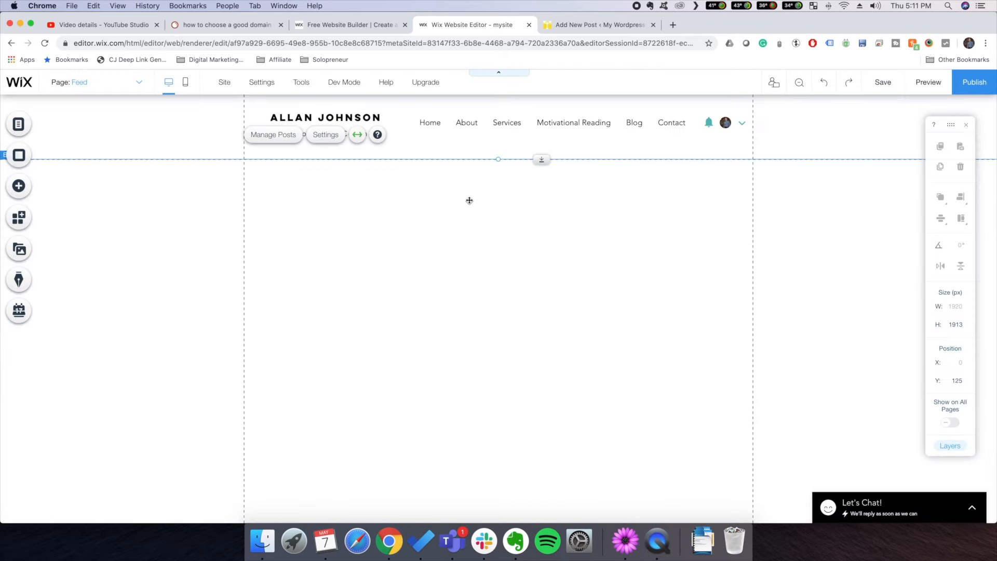
scroll(639, 272, "down", 10)
scroll(608, 270, "up", 10)
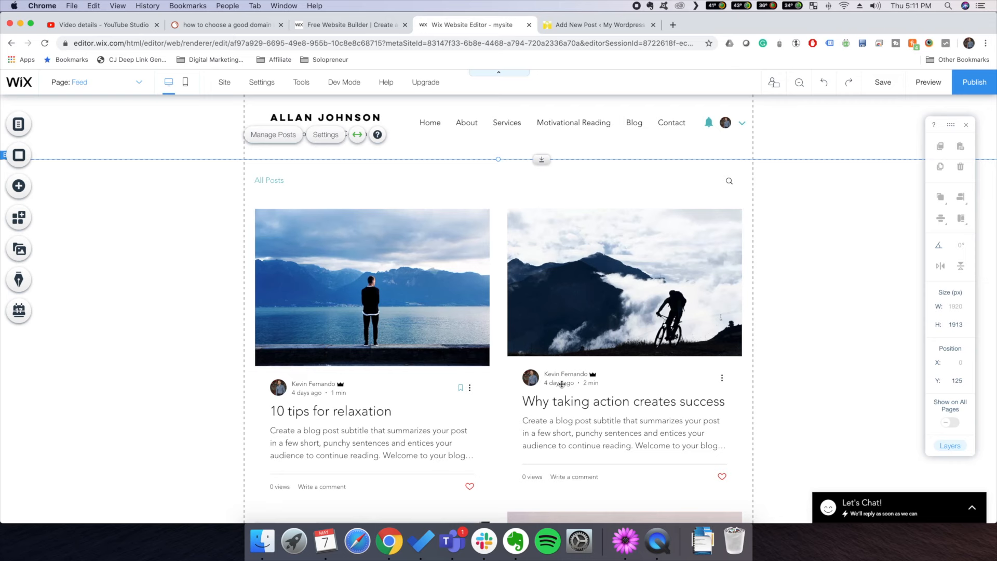
scroll(592, 383, "down", 10)
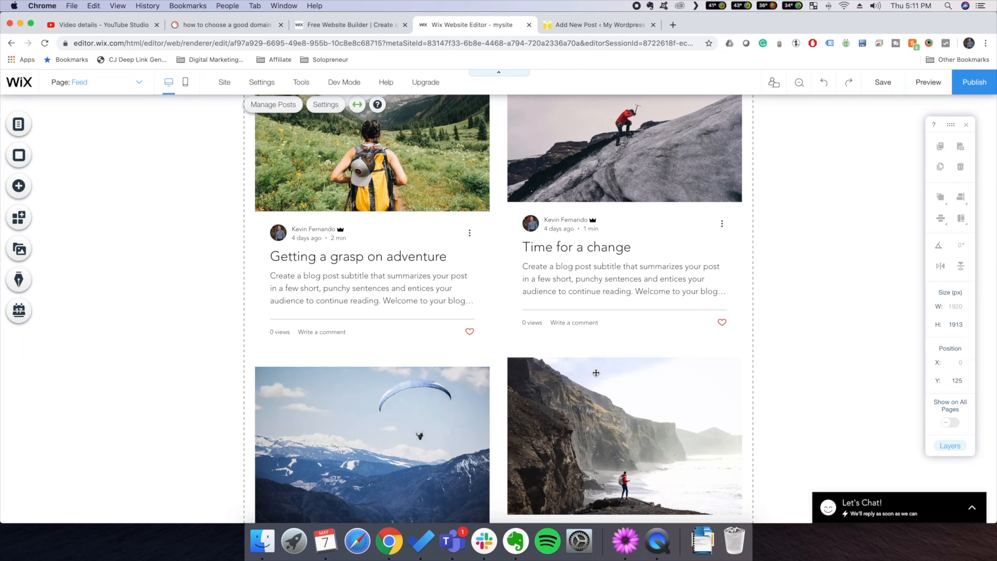
scroll(597, 373, "up", 10)
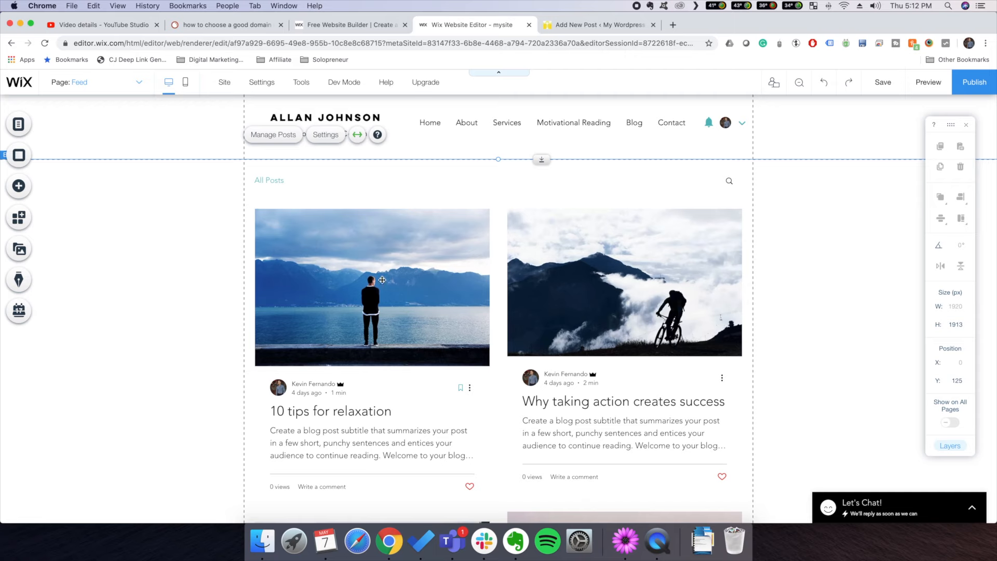
Start a new post from the Wix Blog Manager
left_click(18, 280)
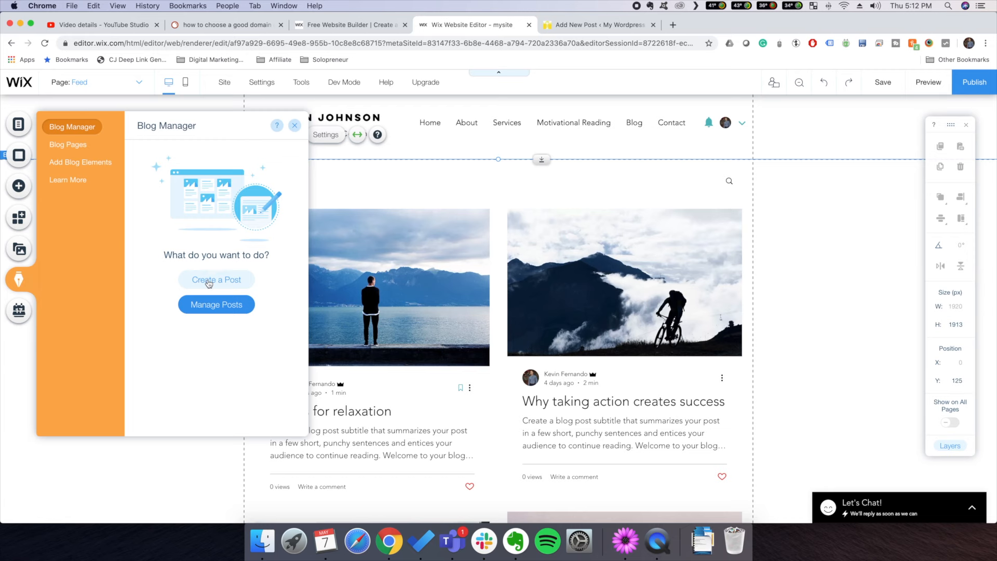
left_click(210, 283)
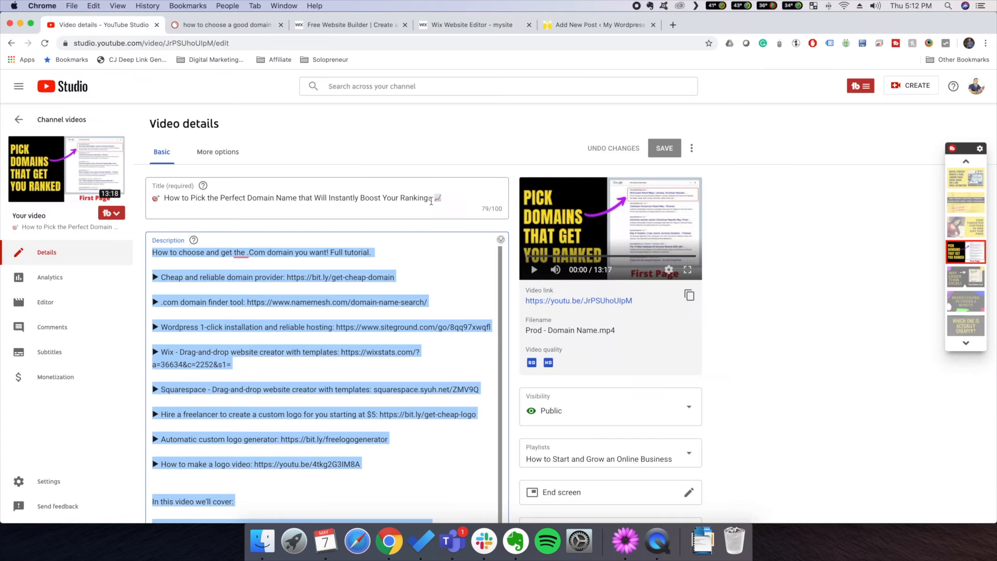
Compare the YouTube video's title with the Semrush Keyword Magic Tool results and view the TubeBuddy tools
left_click_drag(434, 198, 159, 200)
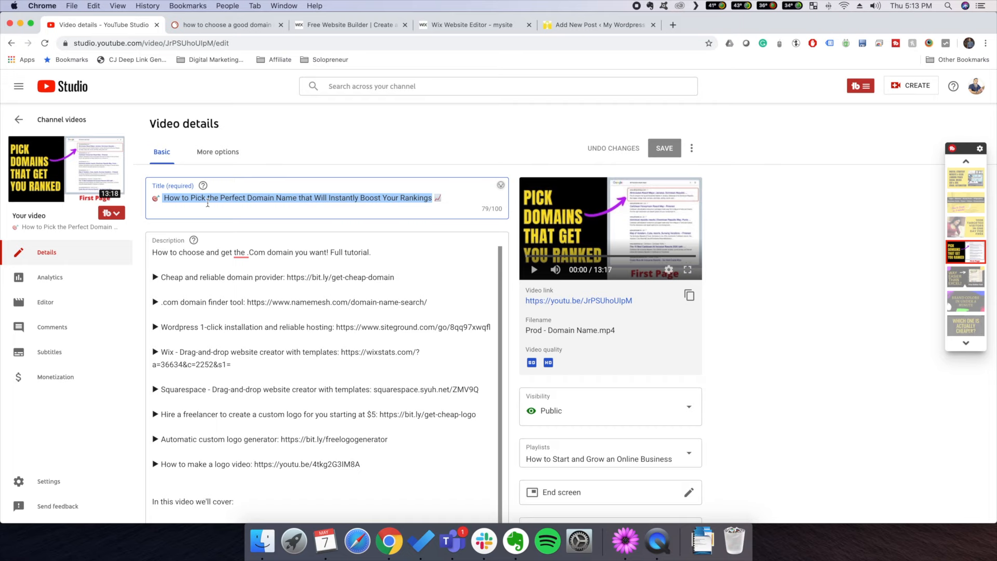
left_click(234, 25)
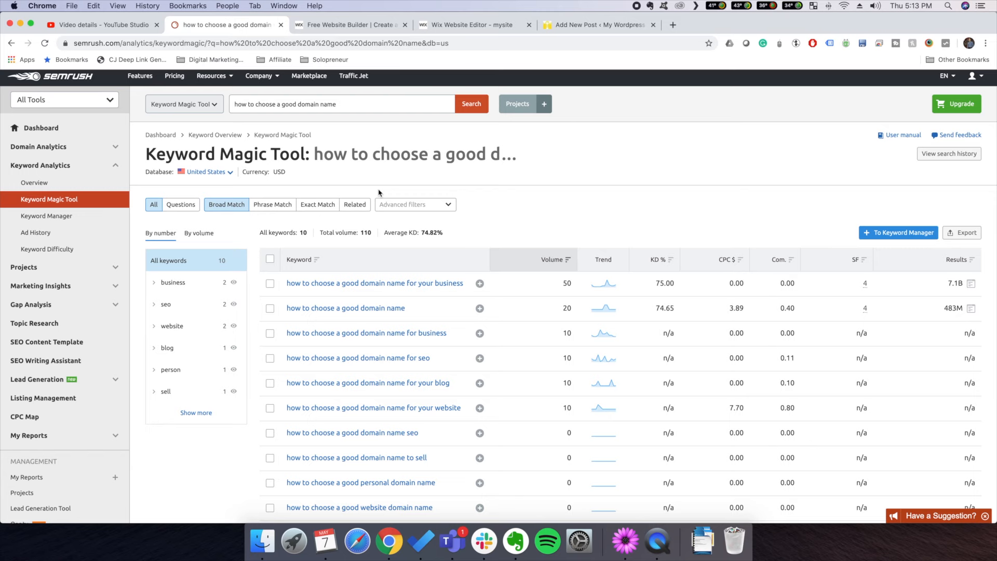
left_click(120, 26)
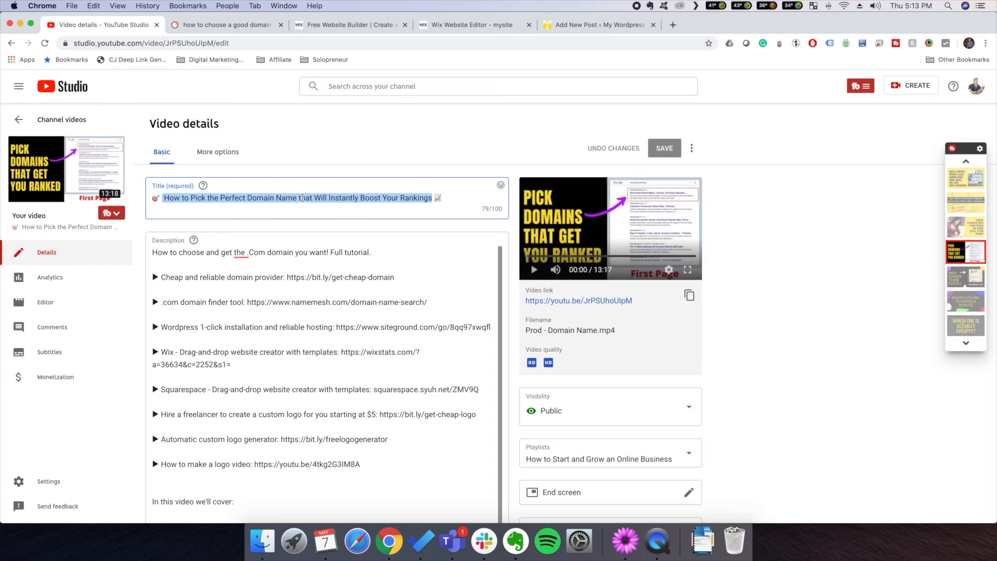
left_click(857, 88)
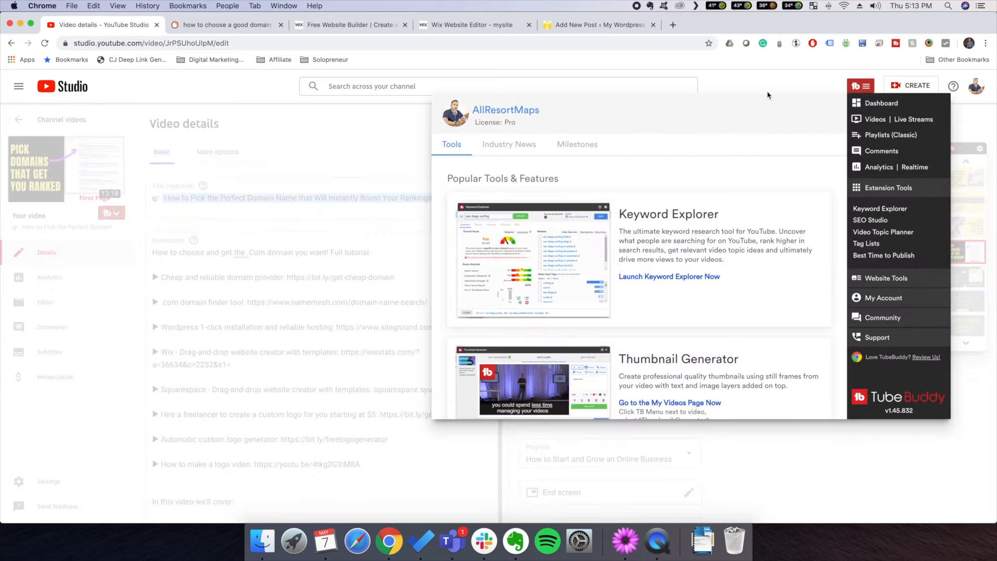
left_click(358, 152)
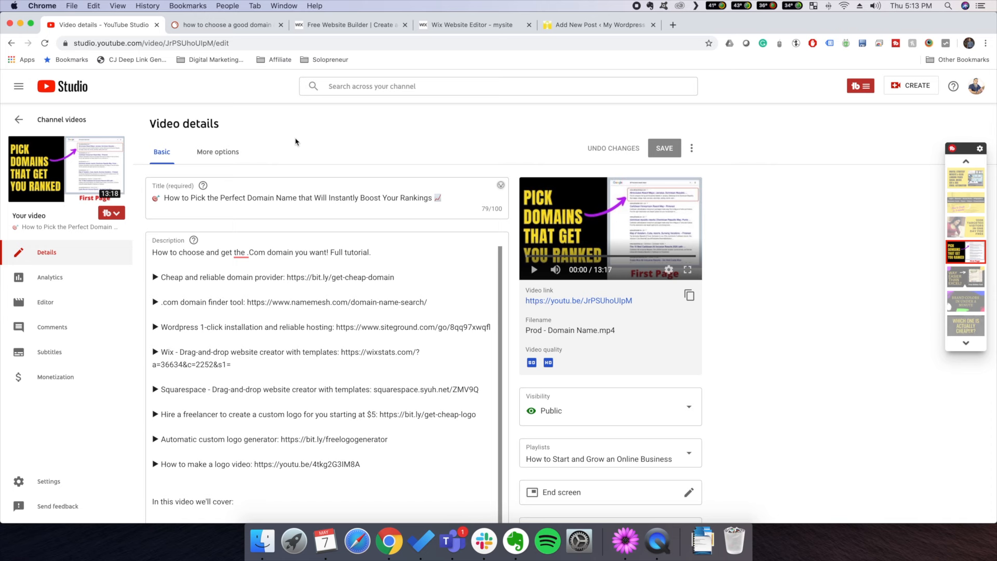
left_click(223, 24)
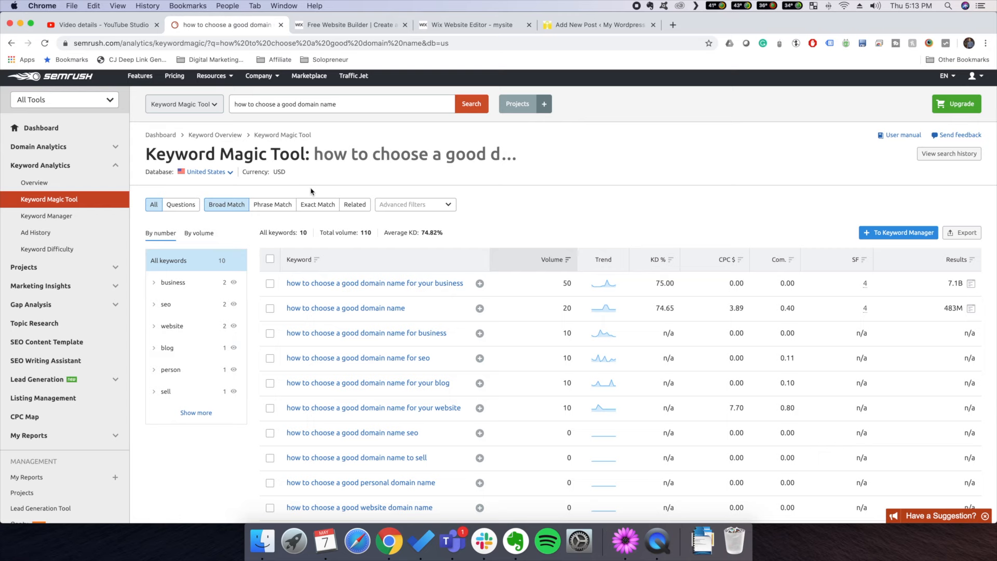
left_click(104, 25)
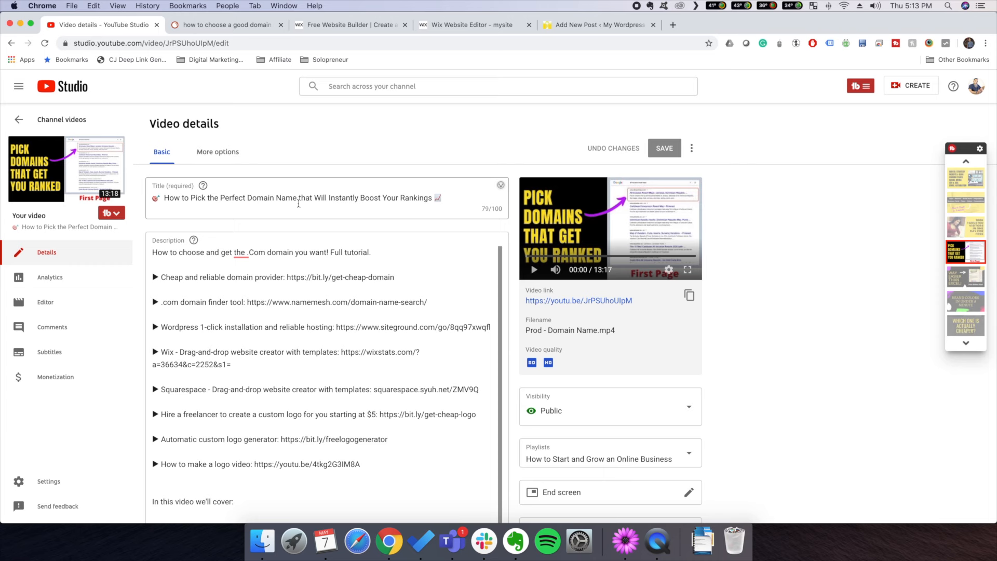
Copy the keyword "how to choose a good domain name for your blog" from the Semrush Keyword Magic Tool results
left_click(223, 25)
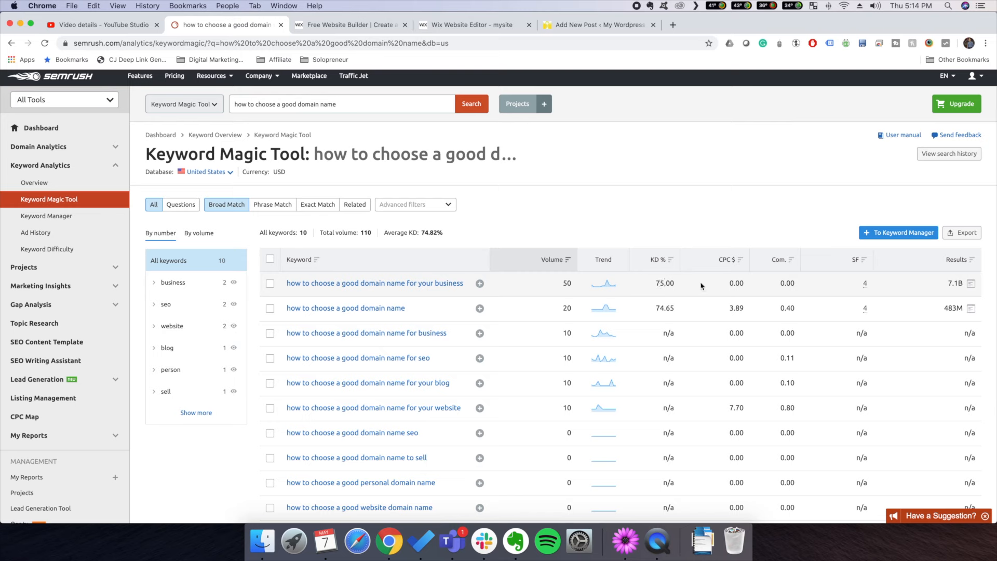
mouse_move(666, 263)
scroll(420, 283, "down", 1)
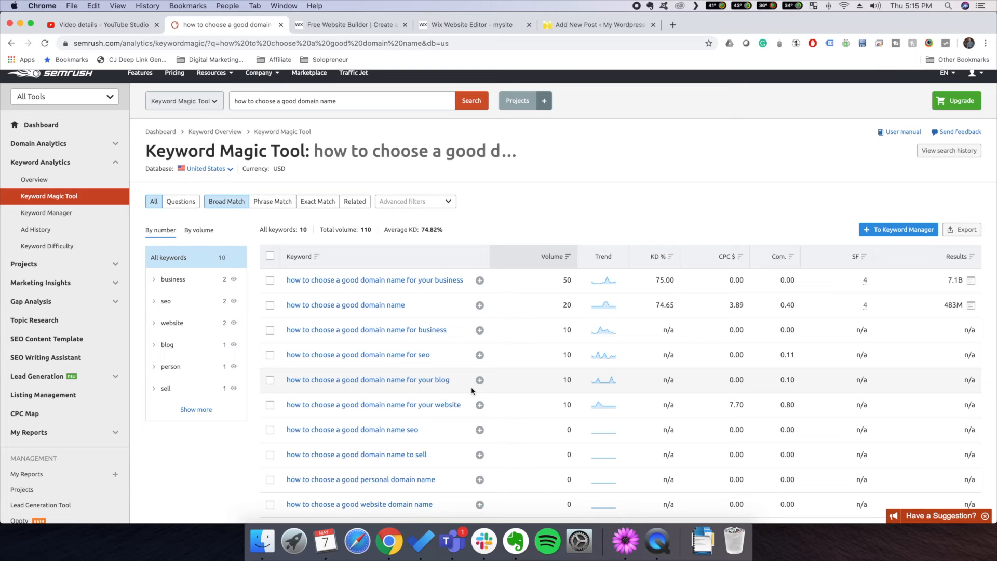
left_click_drag(455, 382, 287, 379)
key("super+c")
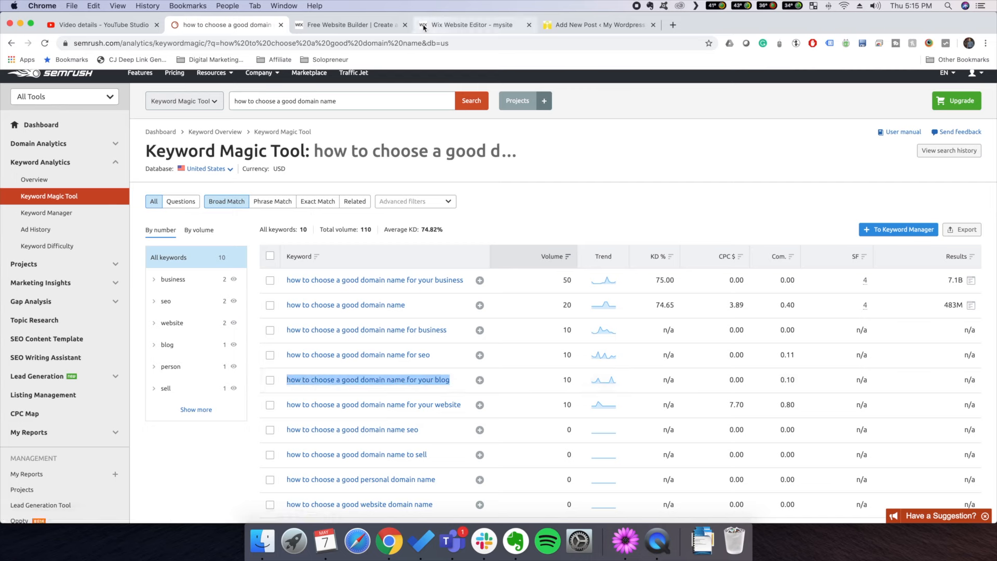
Switch to the WordPress admin and add a new post from the list of all posts
left_click(562, 26)
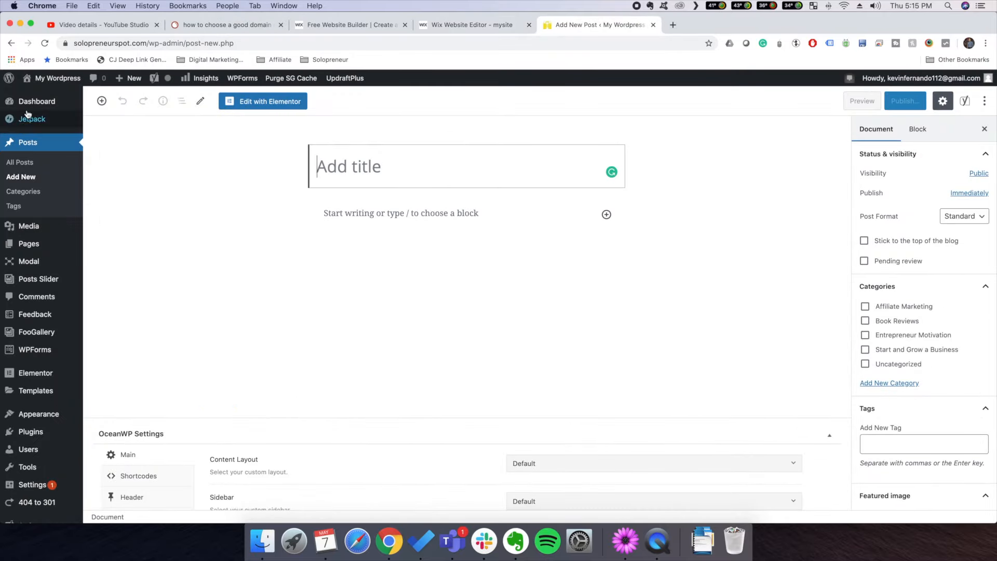
left_click(41, 146)
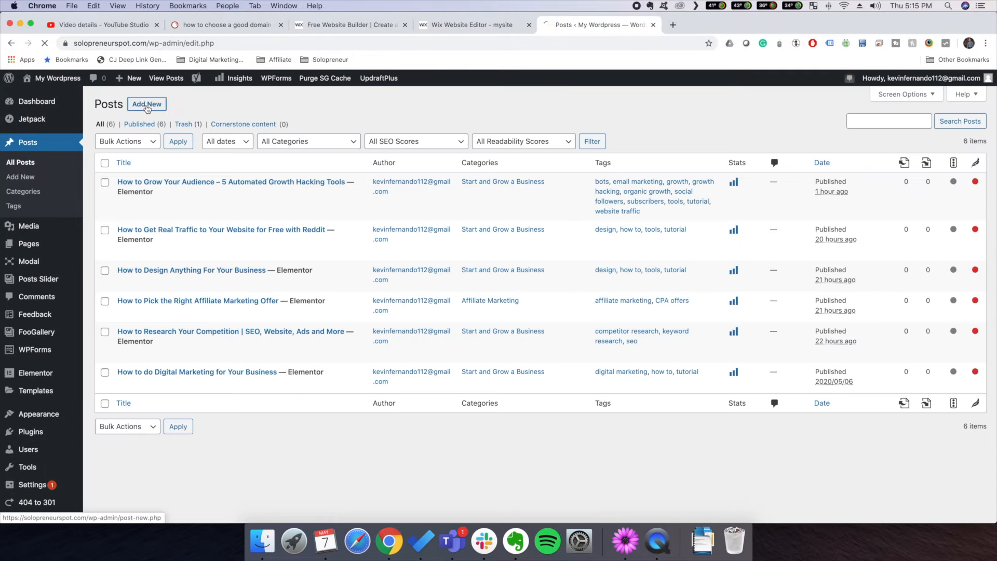
left_click(147, 106)
Return to the Wix editor and close the blank blog post draft
left_click(474, 29)
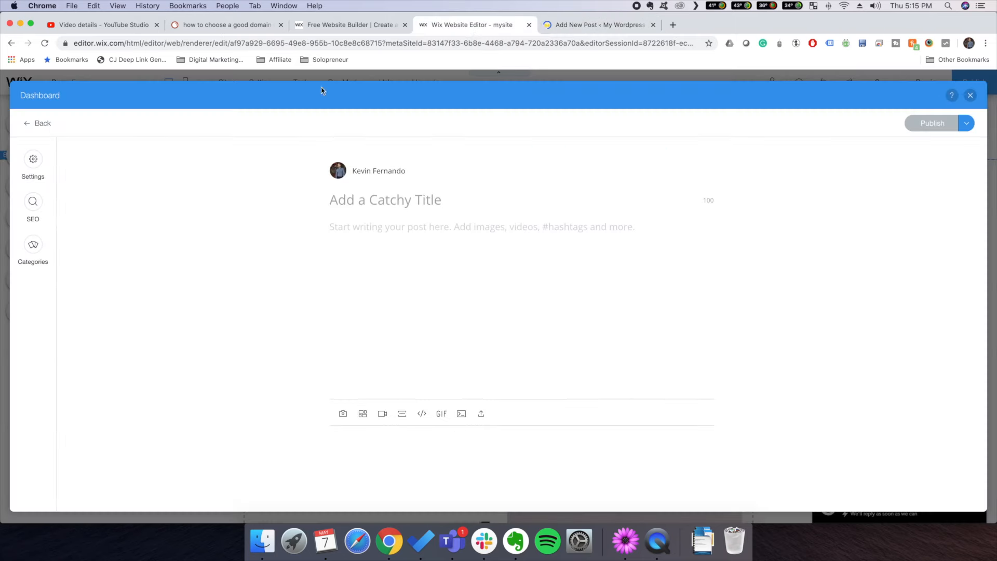
left_click(971, 95)
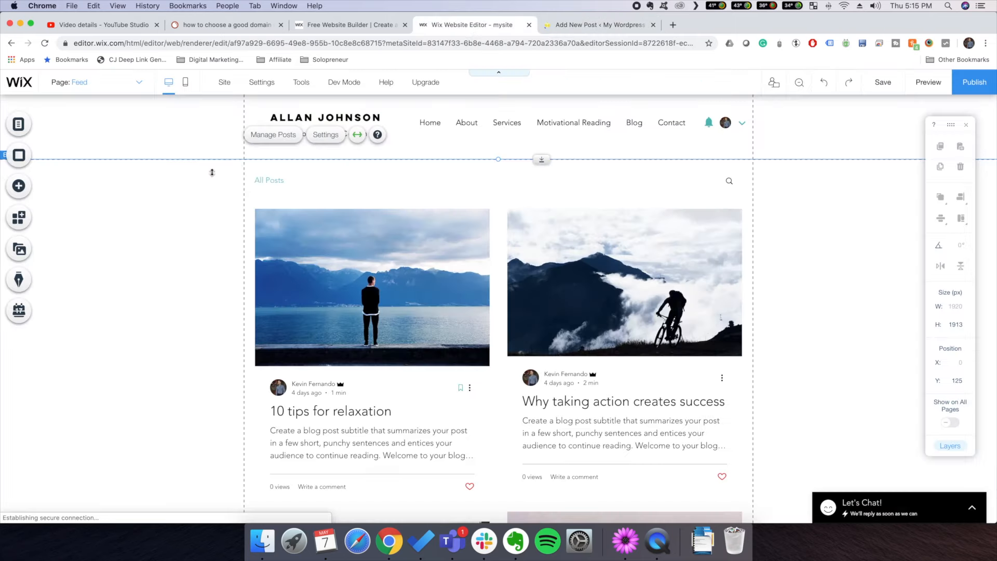
Create a new Wix blog post titled "How to Choose a Good Domain Name for Your Blog" from the copied keyword, capitalized as a title
left_click(18, 285)
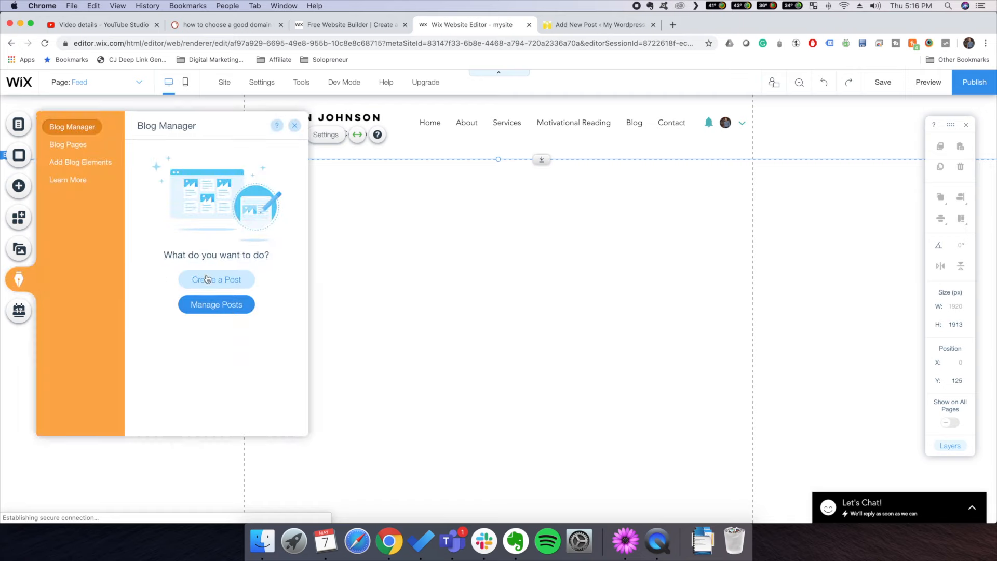
left_click(212, 279)
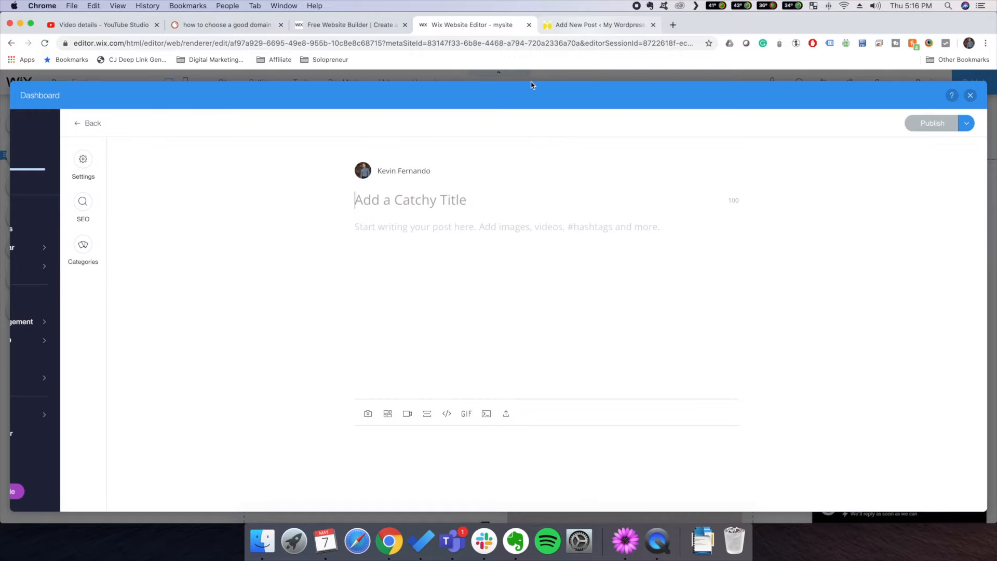
left_click(454, 198)
key("super+v")
left_click_drag(338, 202, 322, 203)
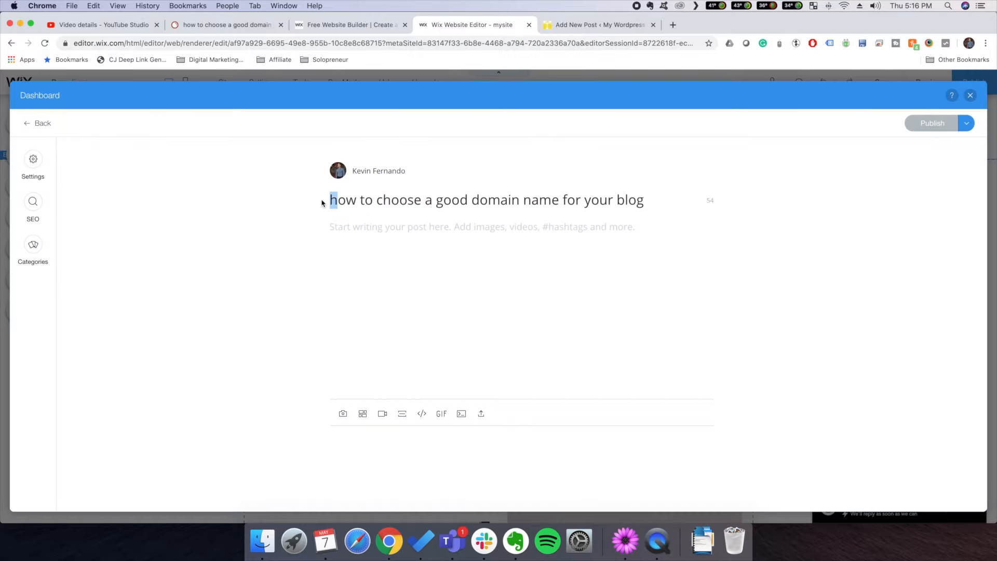
type("H")
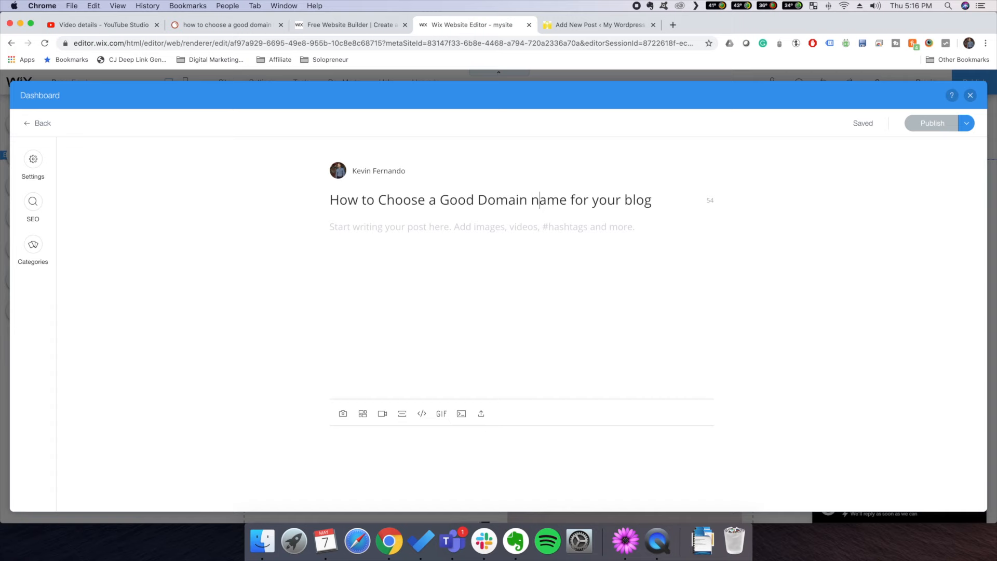
key("BackSpace")
type("N")
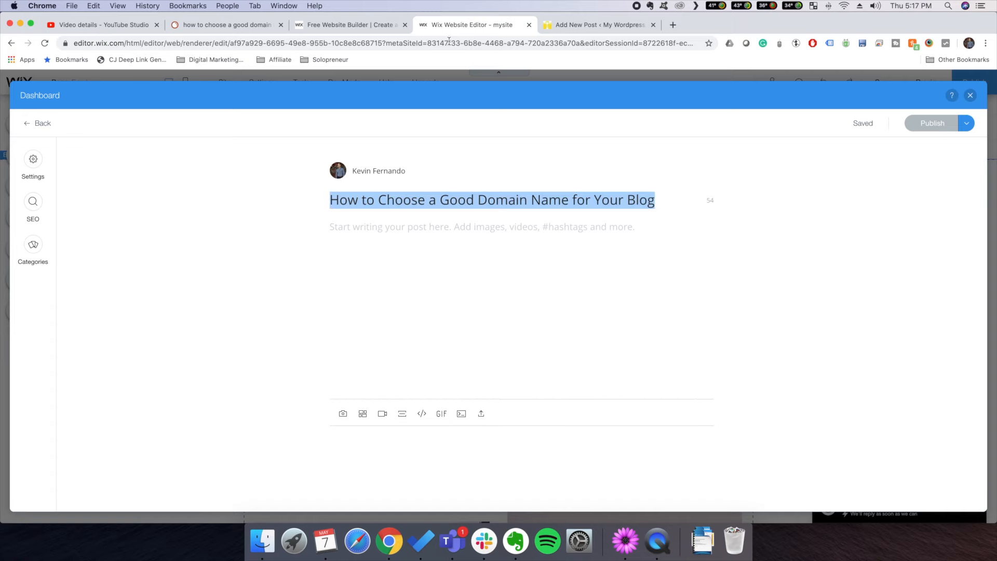
Embed the domain-name YouTube video in the Wix post body using the video link copied from YouTube Studio
left_click(384, 231)
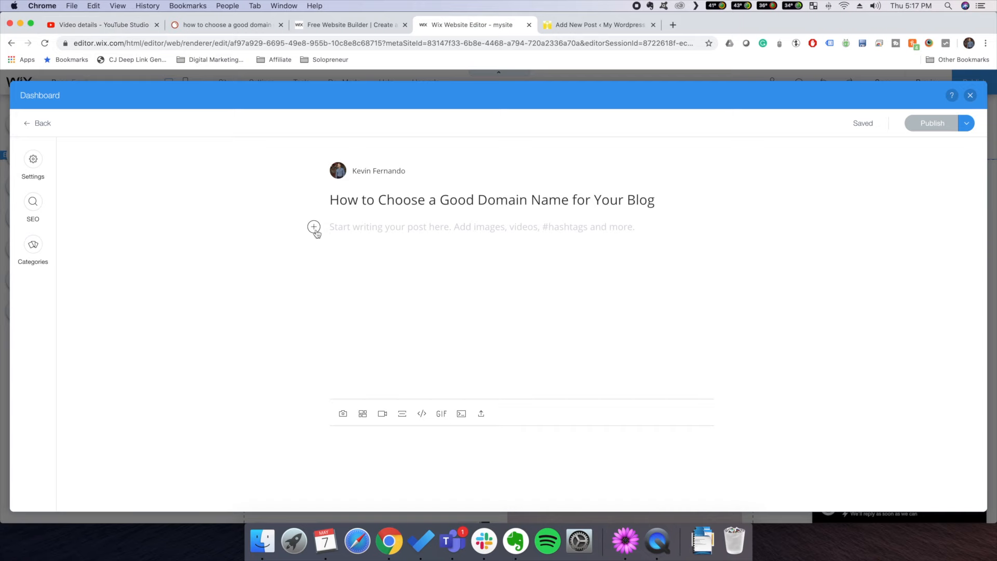
left_click(383, 416)
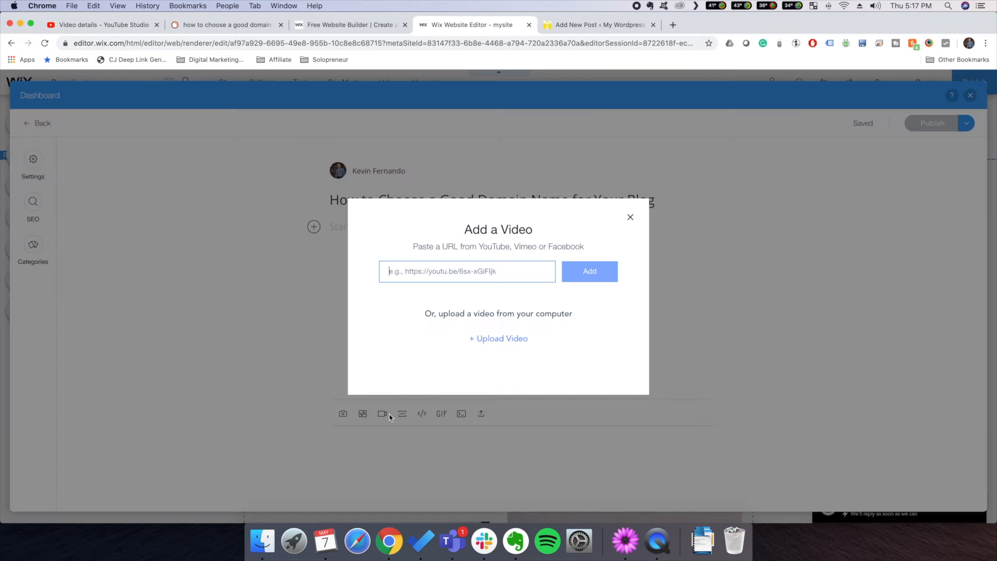
left_click(99, 25)
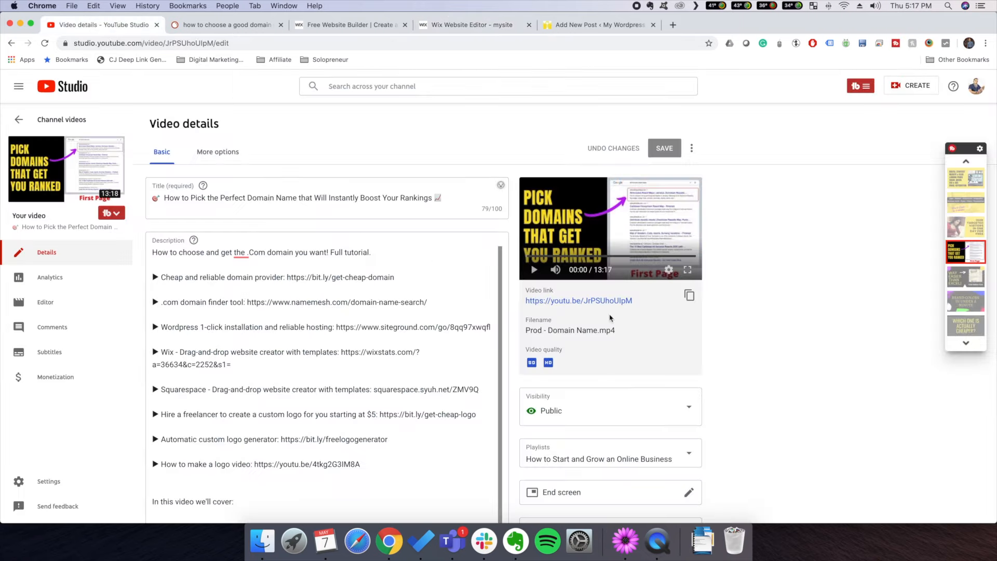
left_click(690, 295)
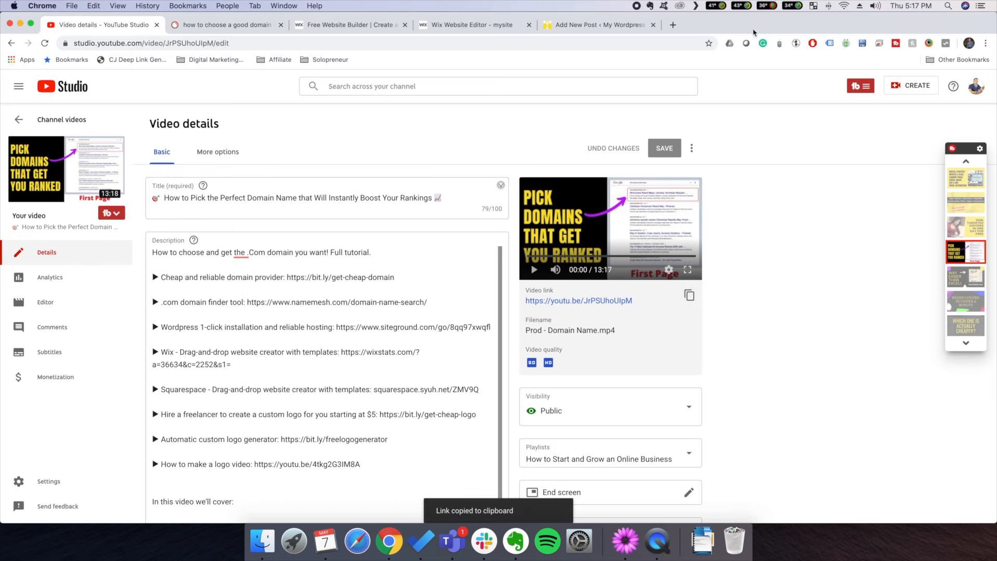
left_click(613, 25)
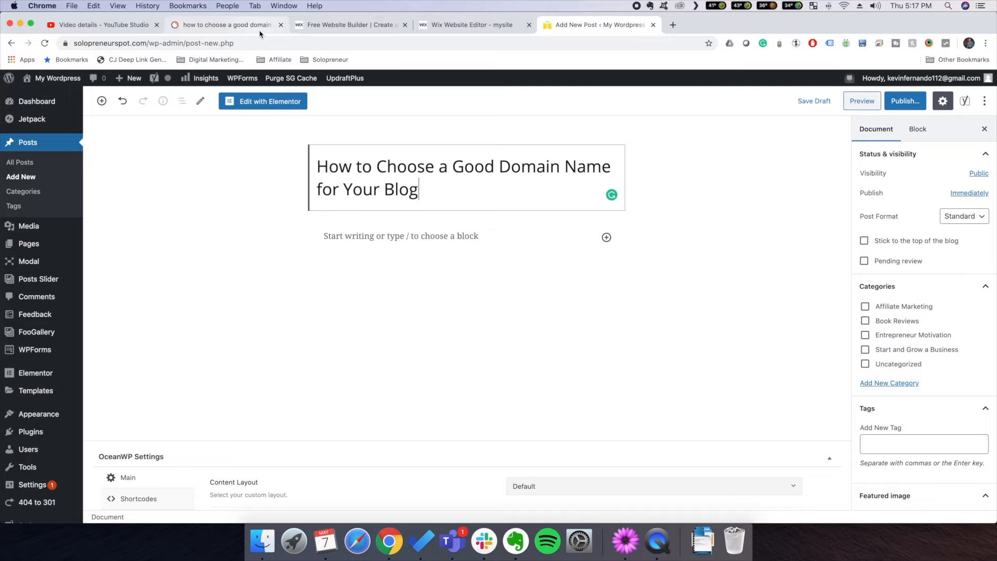
left_click(358, 26)
left_click(478, 26)
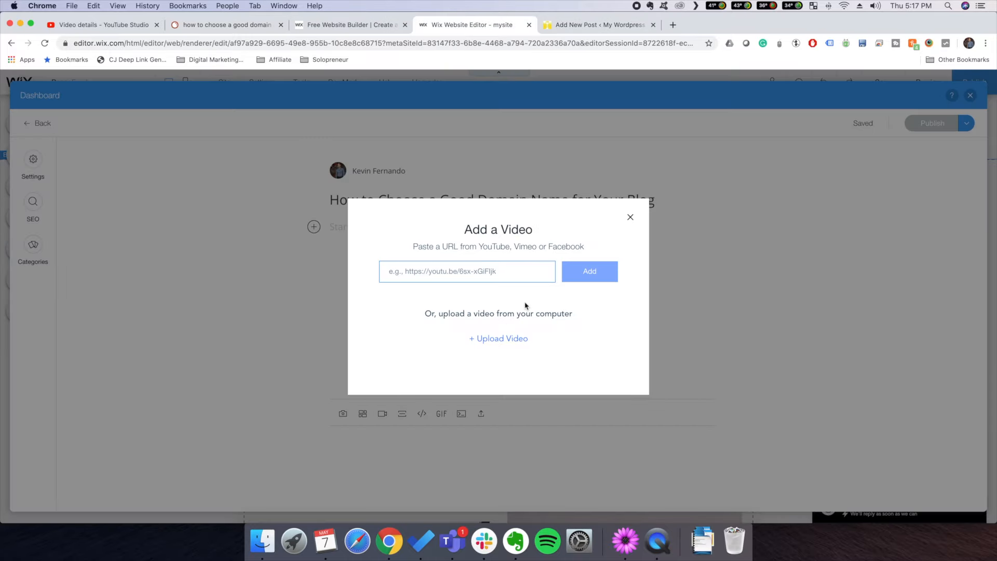
key("super+v")
left_click(600, 274)
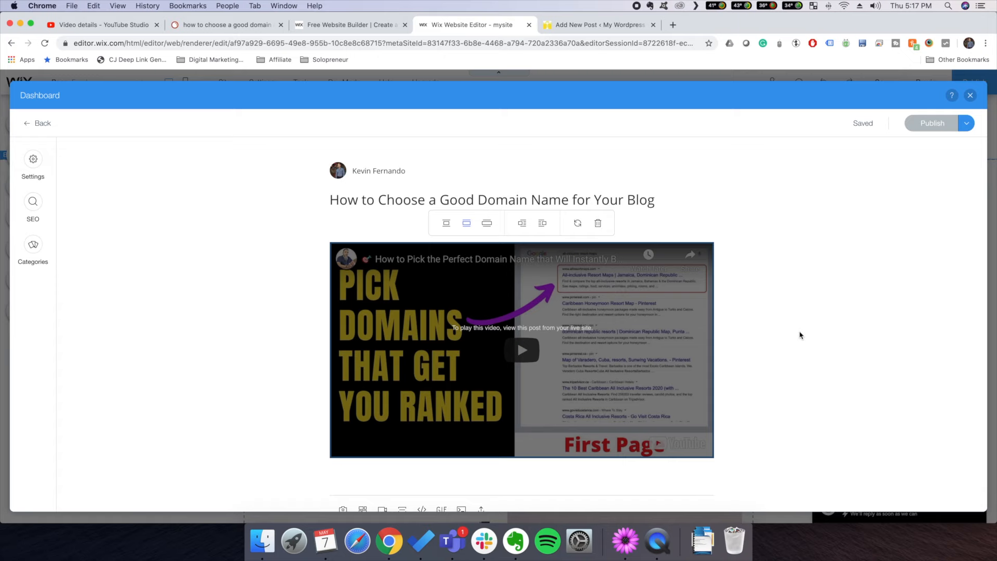
Add an empty line below the embedded video and select the video's full description text in YouTube Studio
scroll(795, 337, "down", 2)
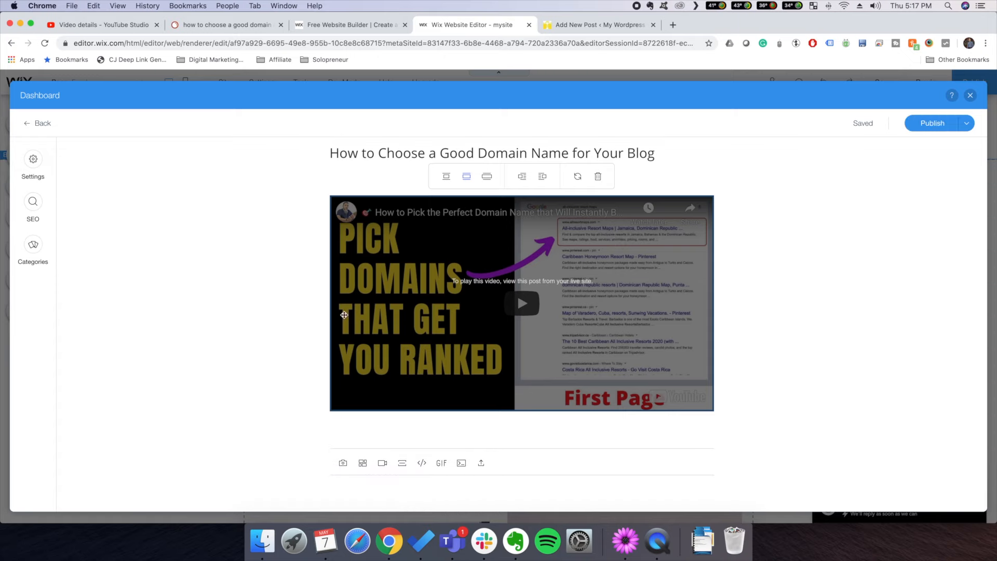
left_click(431, 428)
key("Return")
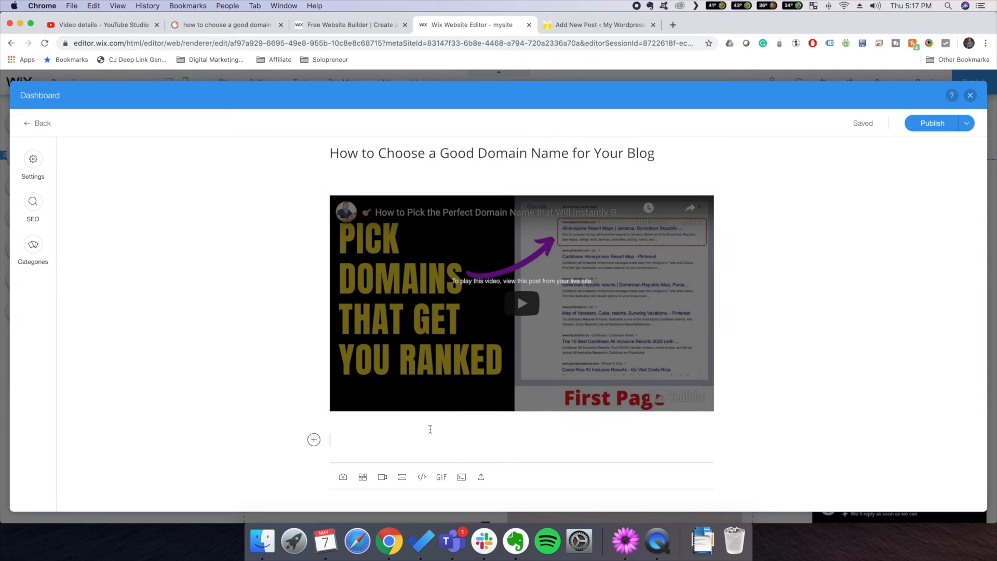
key("super+1")
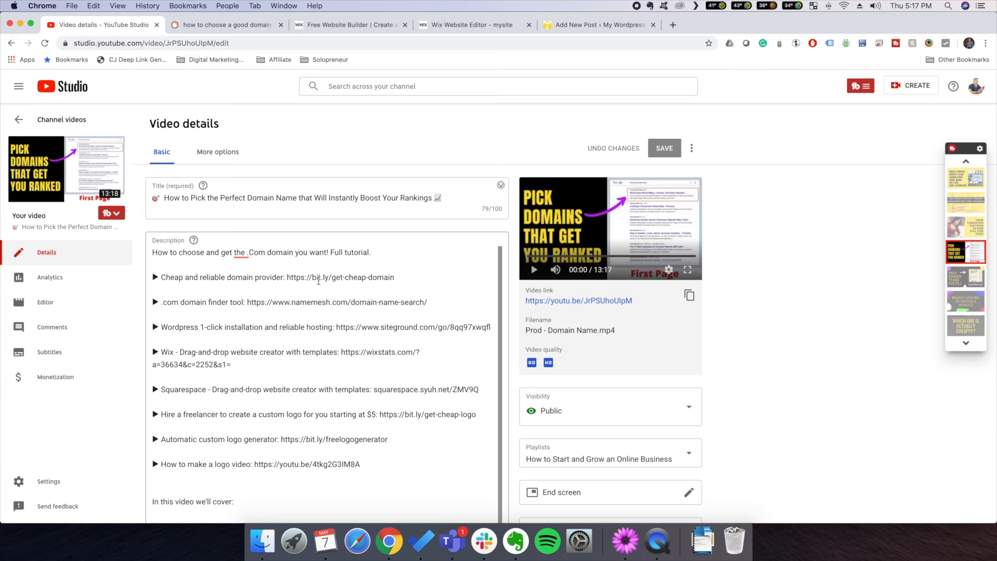
left_click_drag(361, 464, 141, 243)
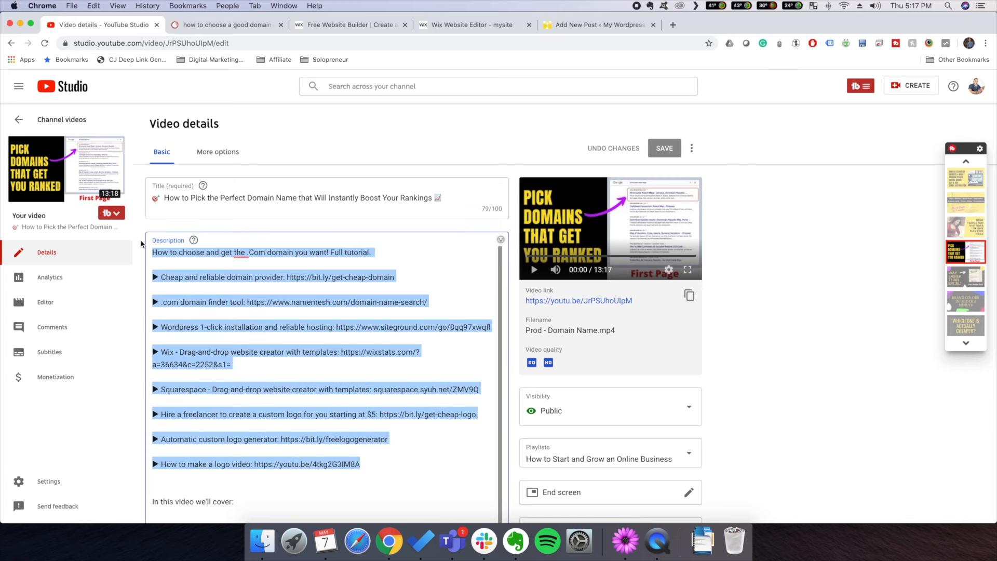
scroll(352, 381, "down", 3)
left_click_drag(417, 495, 154, 252)
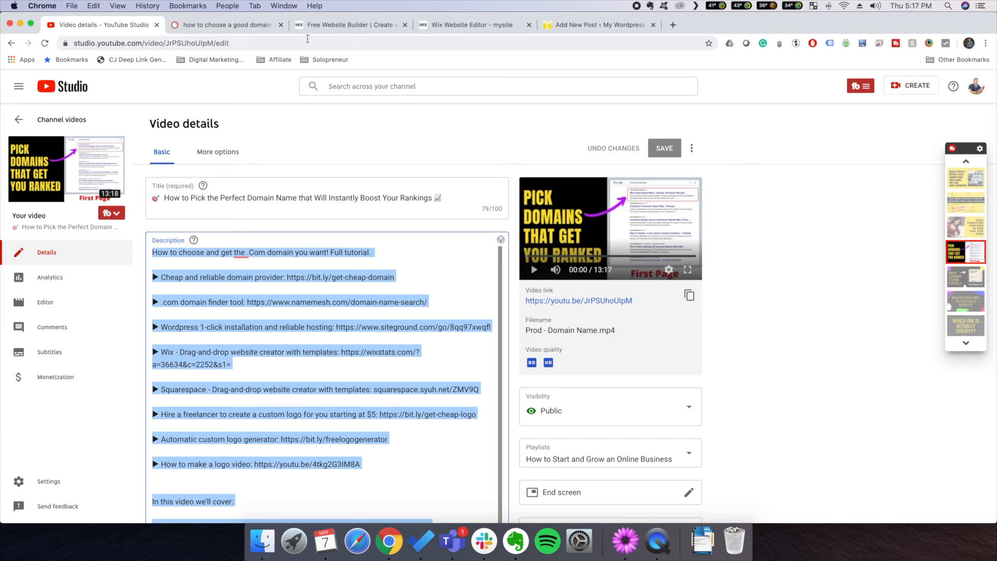
Close the spare Free Website Builder page, try pasting into the Wix post below the video, and undo the paste
left_click(320, 26)
left_click(463, 26)
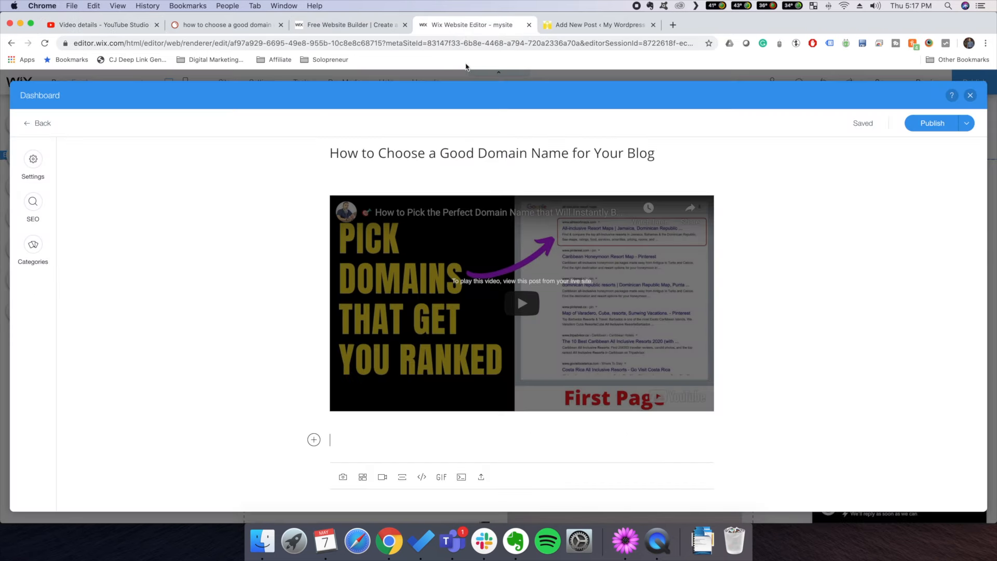
left_click(405, 25)
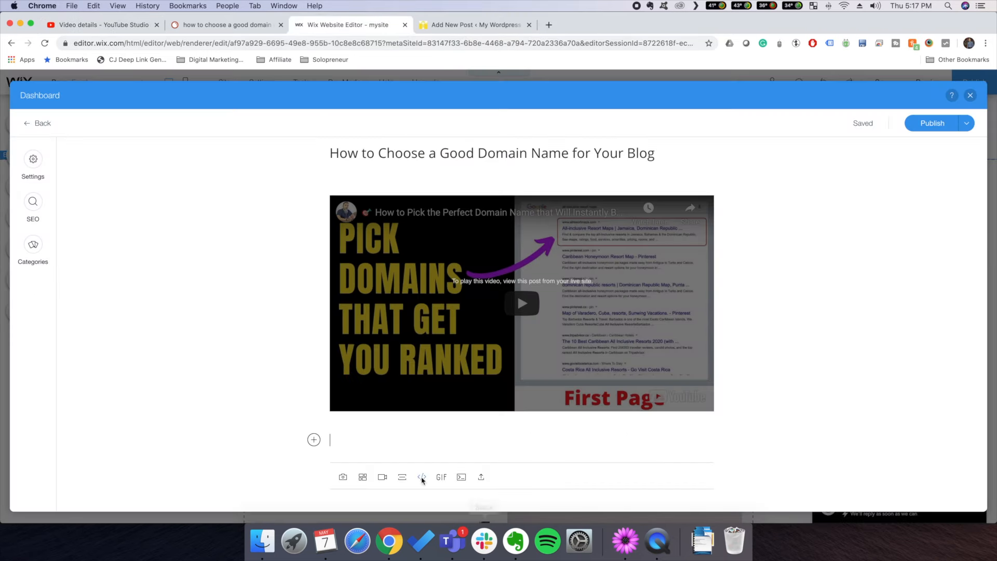
key("super+v")
key("super+z")
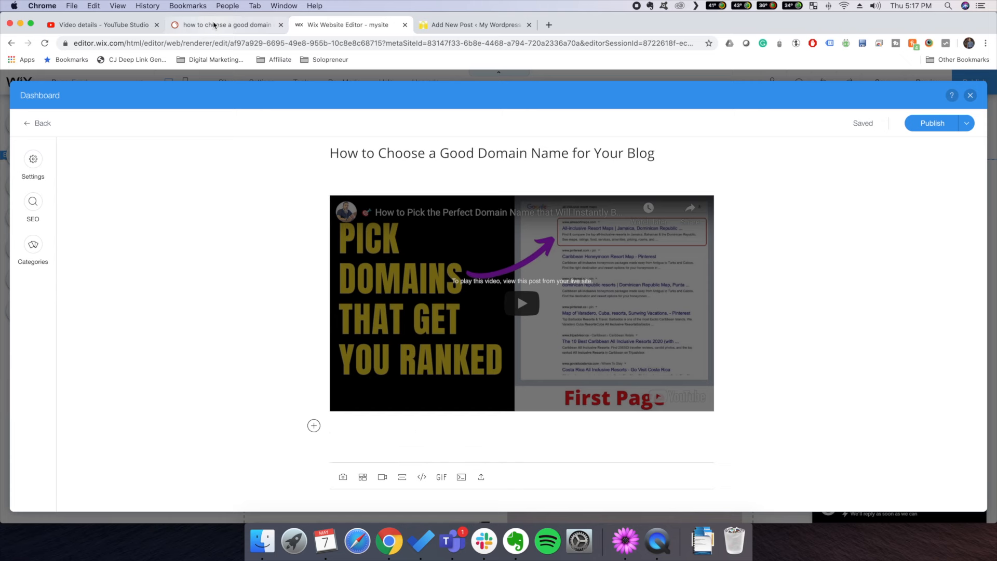
Copy the selected YouTube description and paste it below the video in the Wix post
left_click(127, 26)
key("super+c")
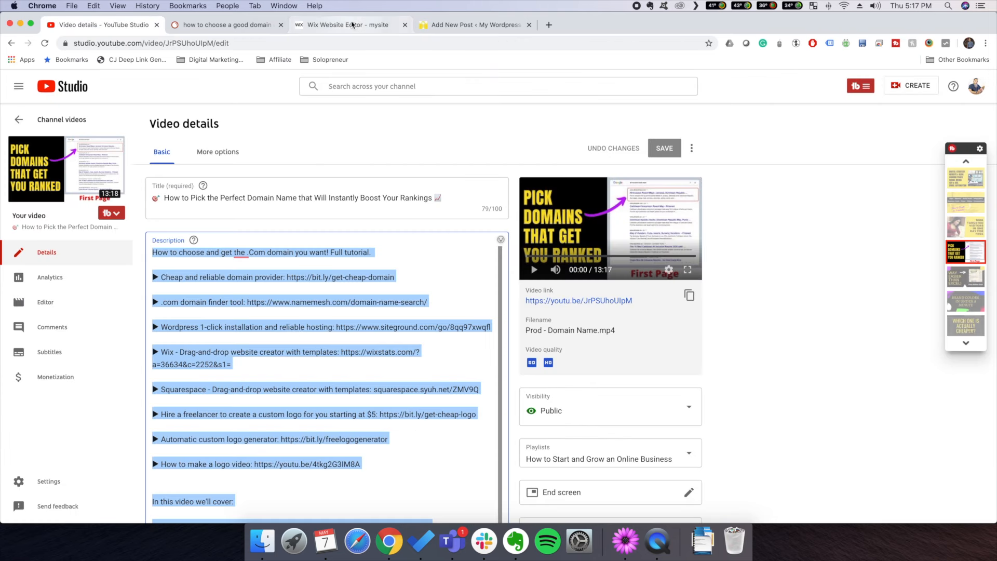
left_click(366, 25)
key("super+v")
scroll(436, 415, "down", 3)
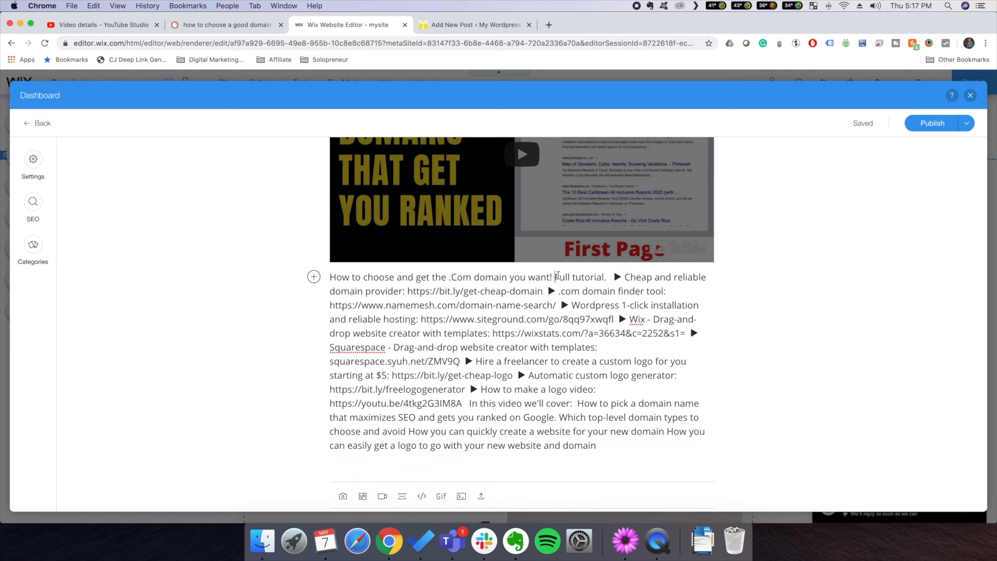
Split the pasted description into spaced paragraphs before "Full tutorial.", the domain provider item and the .com domain finder item
key("Return")
key("Return")
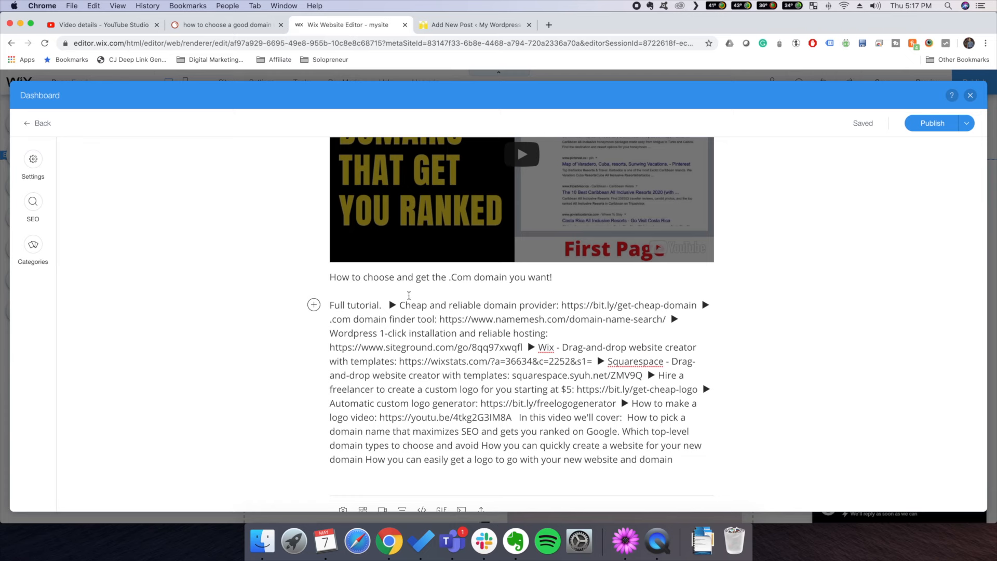
key("Return")
key("Return")
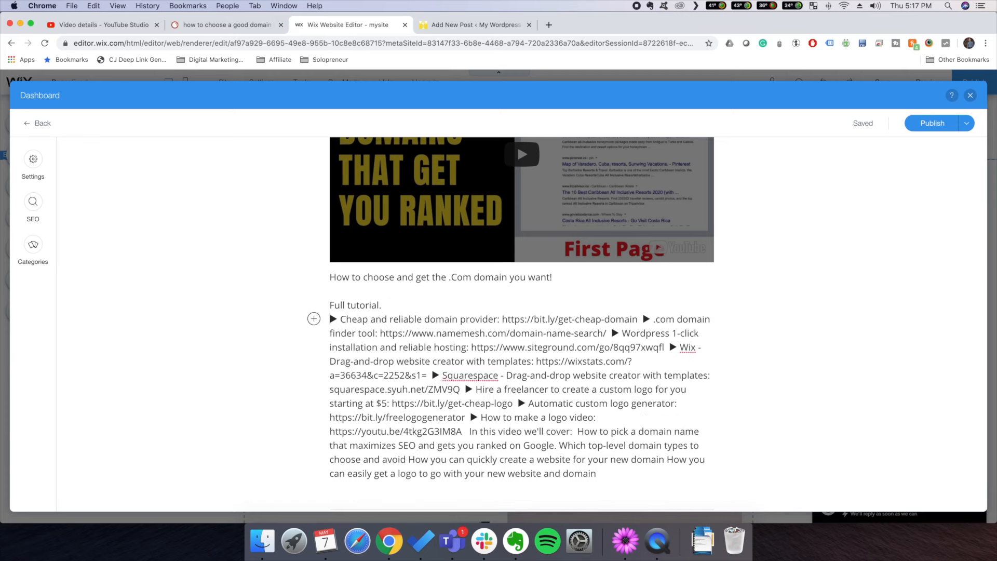
left_click(644, 333)
key("Return")
key("Return")
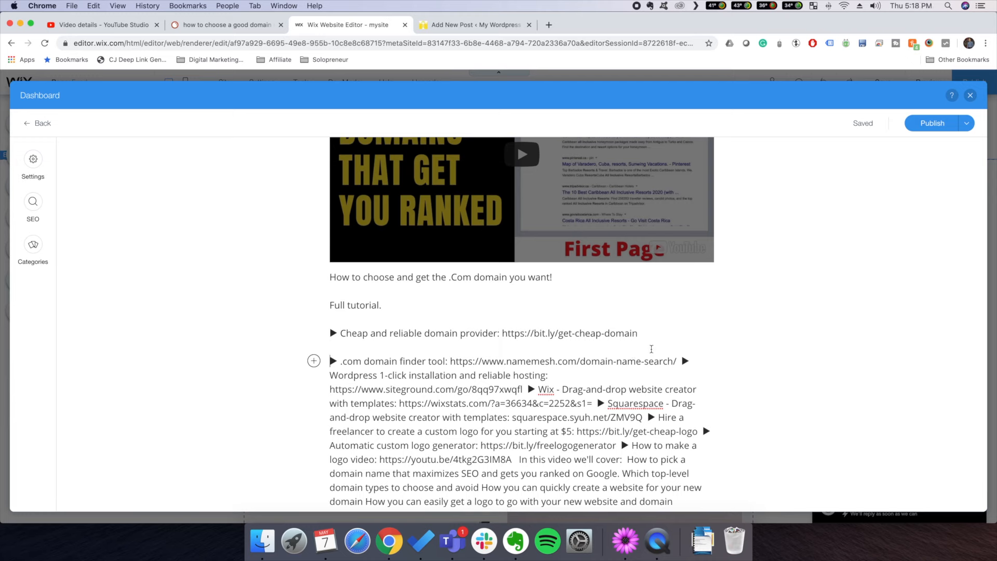
Separate the WordPress hosting item and the Wix item into their own paragraphs with blank lines between them
left_click(681, 360)
key("Return")
key("Return")
left_click(527, 404)
key("Return")
key("Return")
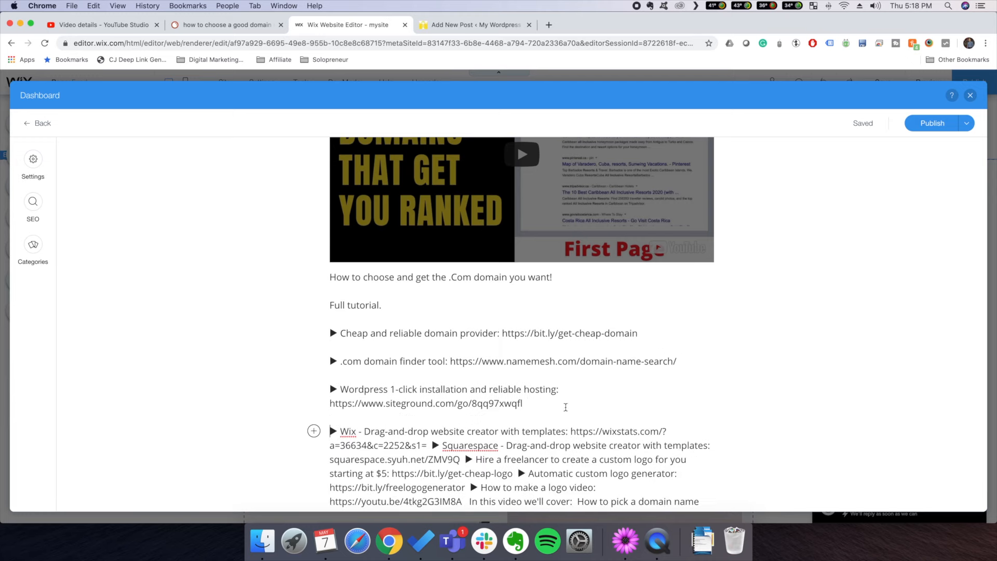
scroll(468, 400, "down", 3)
scroll(455, 396, "down", 2)
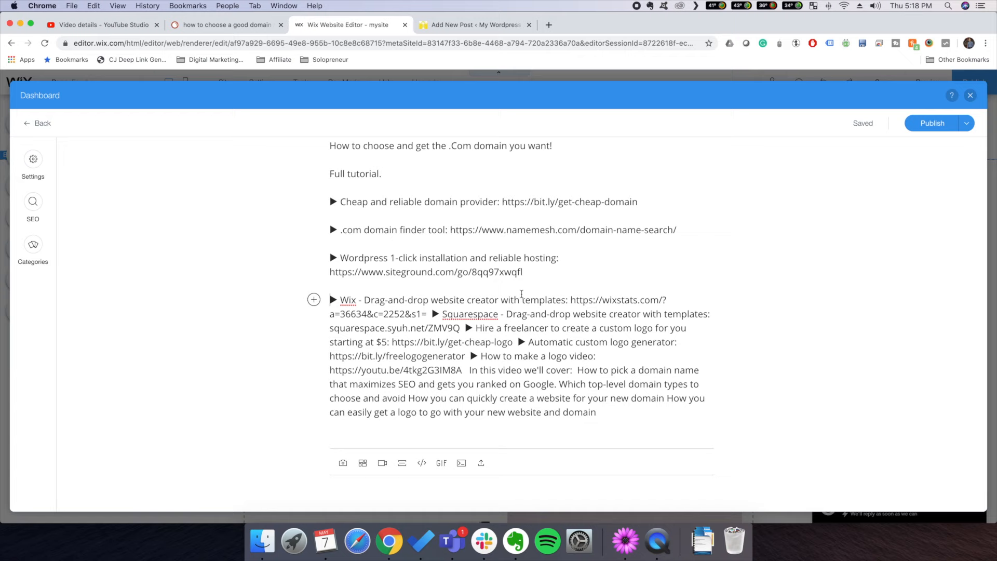
left_click_drag(690, 226, 341, 232)
key("super+c")
left_click_drag(450, 231, 657, 238)
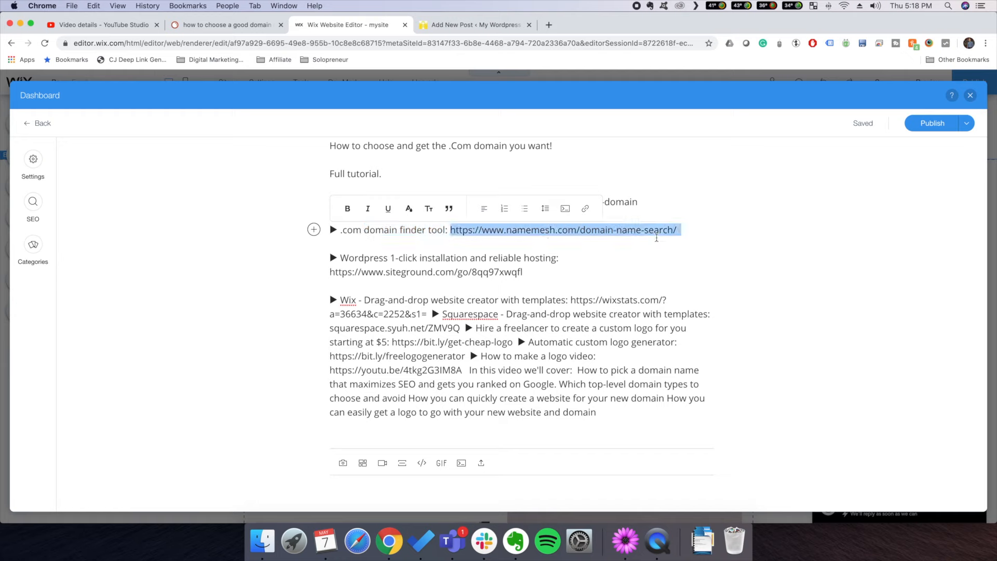
key("super+x")
Link the words "domain finder tool" to the cut namemesh.com URL
left_click_drag(447, 231, 363, 232)
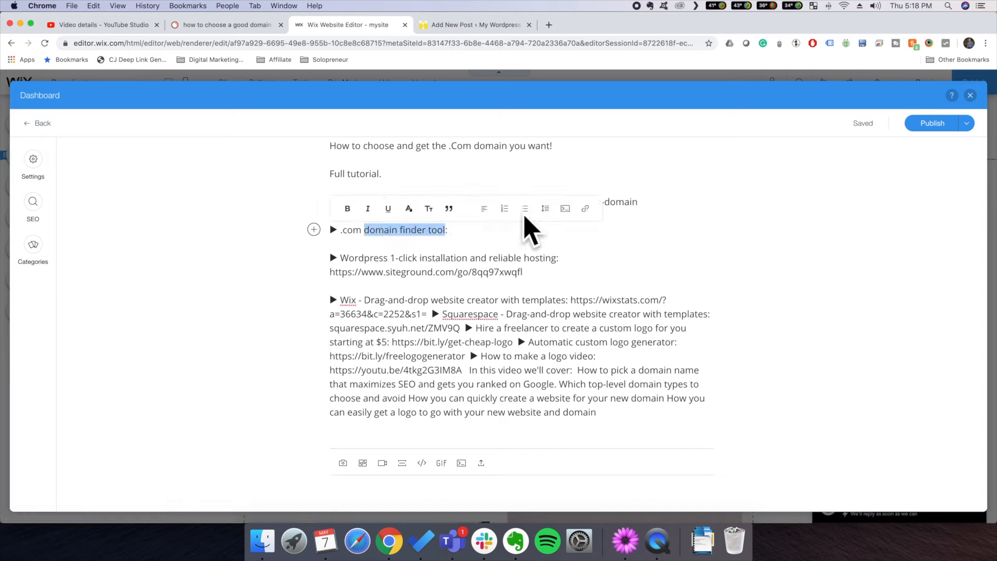
left_click(579, 209)
key("super+v")
left_click(513, 281)
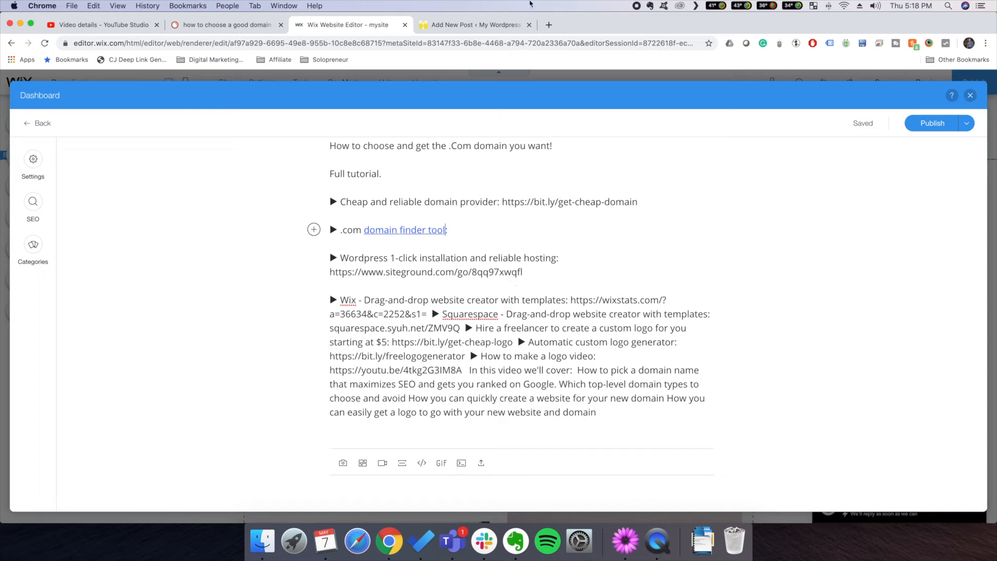
Copy the list of resources and video topics from the Wix post and open the WordPress draft in Elementor
left_click_drag(611, 415, 325, 205)
key("super+c")
left_click(452, 25)
left_click(470, 243)
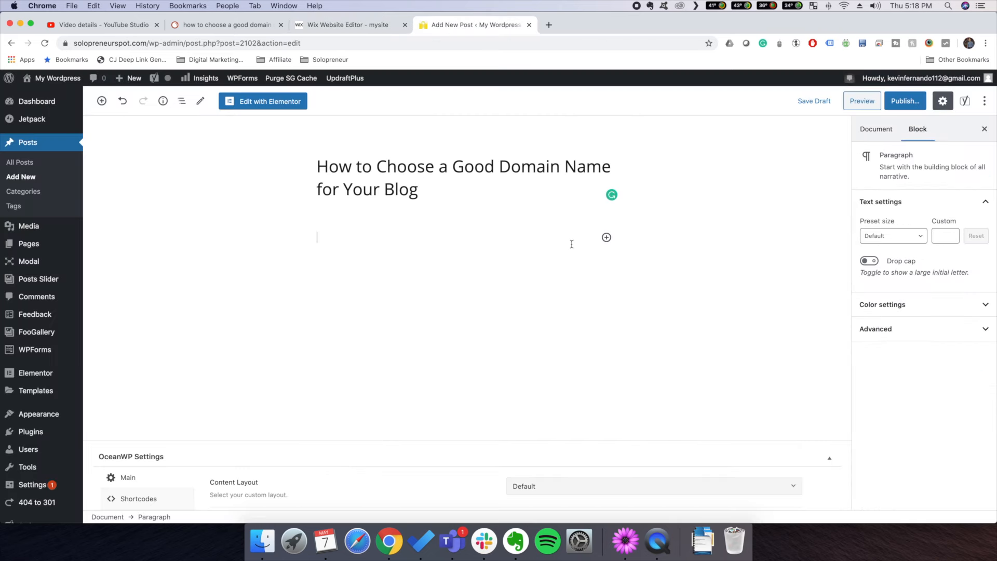
left_click(269, 105)
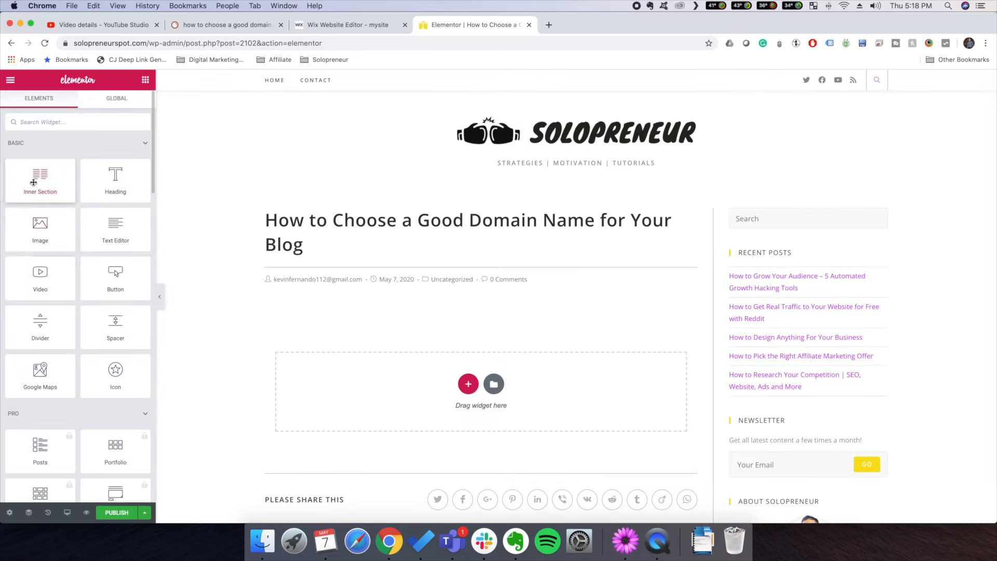
left_click_drag(40, 278, 447, 373)
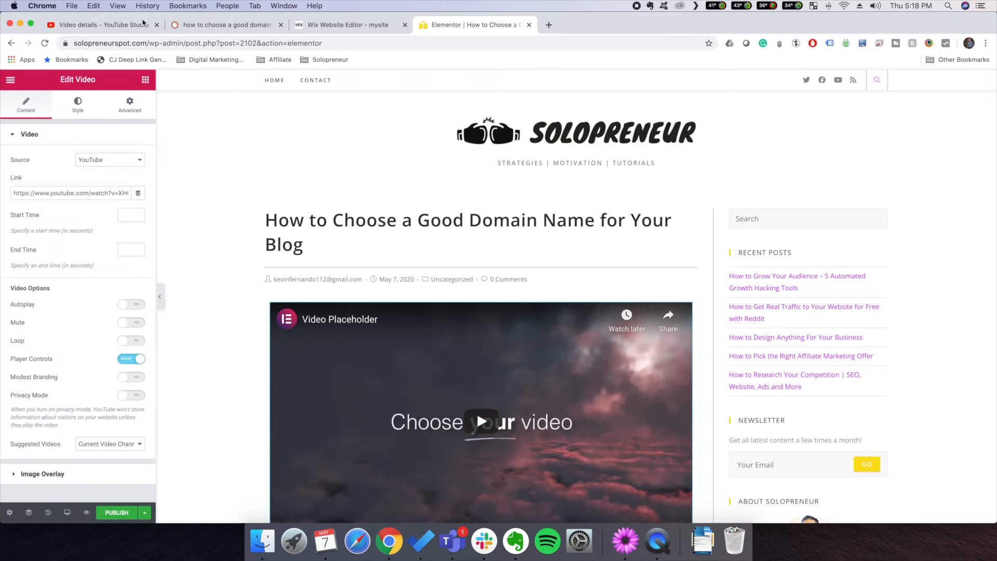
left_click(125, 27)
left_click(689, 296)
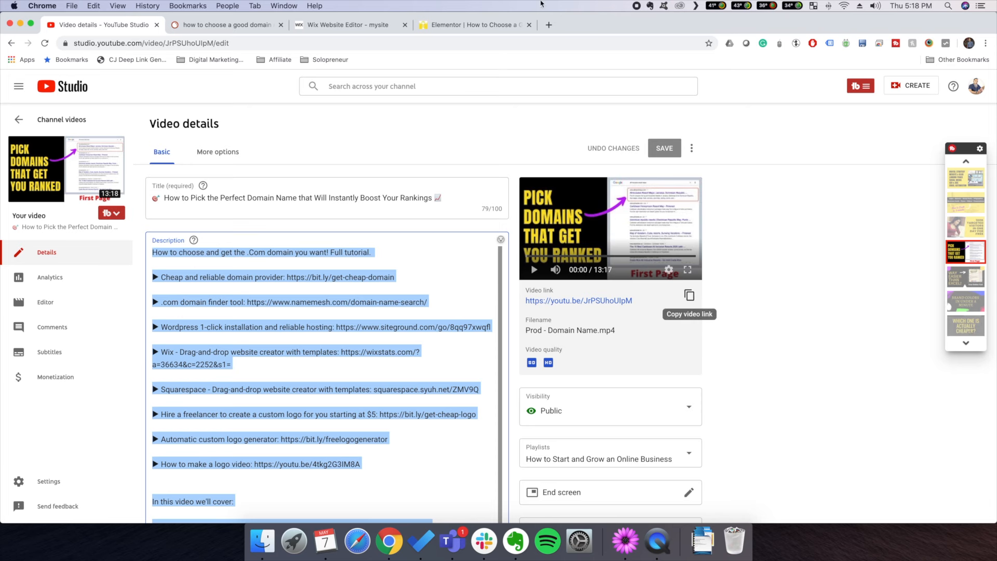
left_click(481, 27)
left_click(66, 192)
key("super+a")
key("super+v")
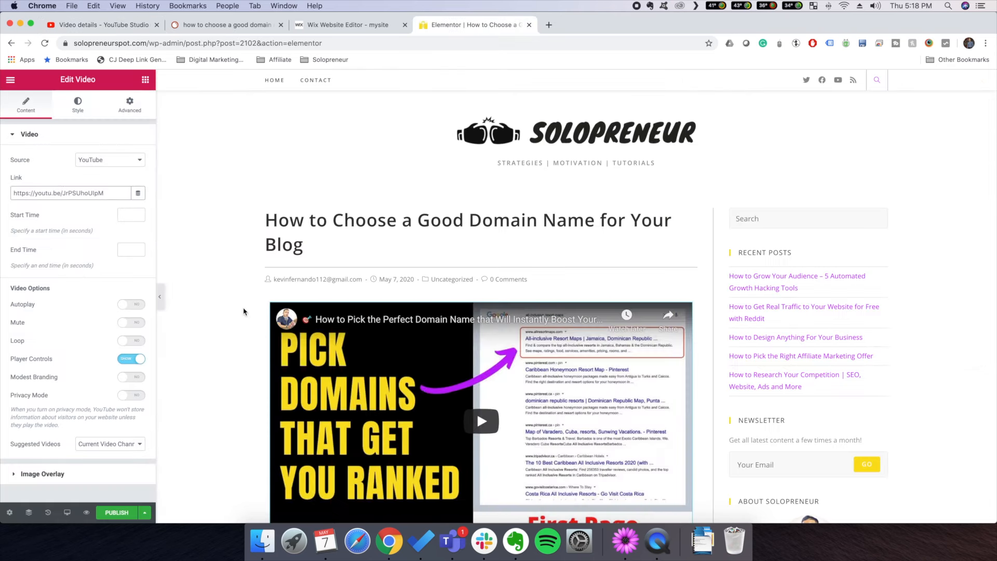
Add a Text Editor widget below the video in the Elementor post and select all the description text in the Wix post
scroll(245, 310, "down", 5)
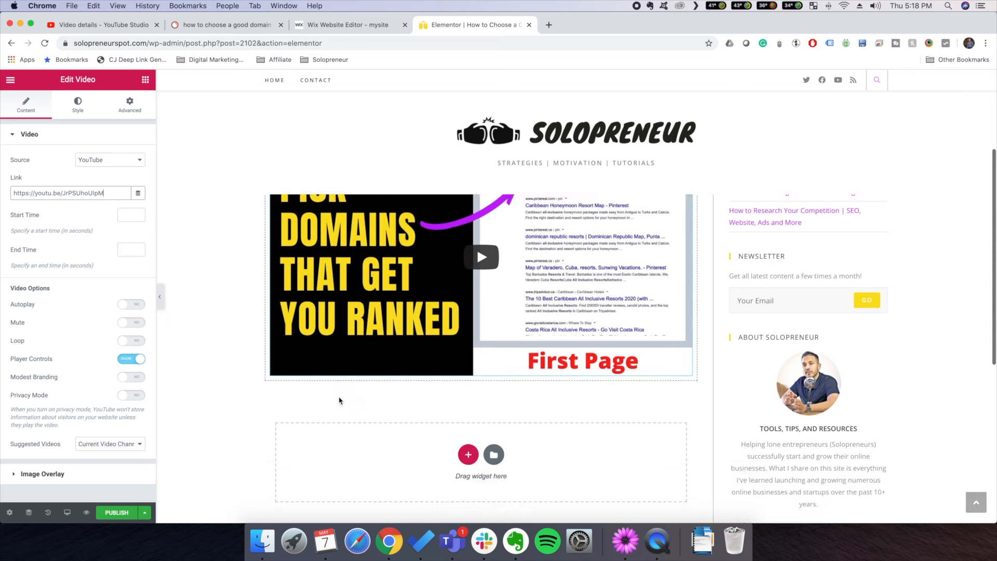
left_click(145, 80)
left_click_drag(99, 224, 455, 437)
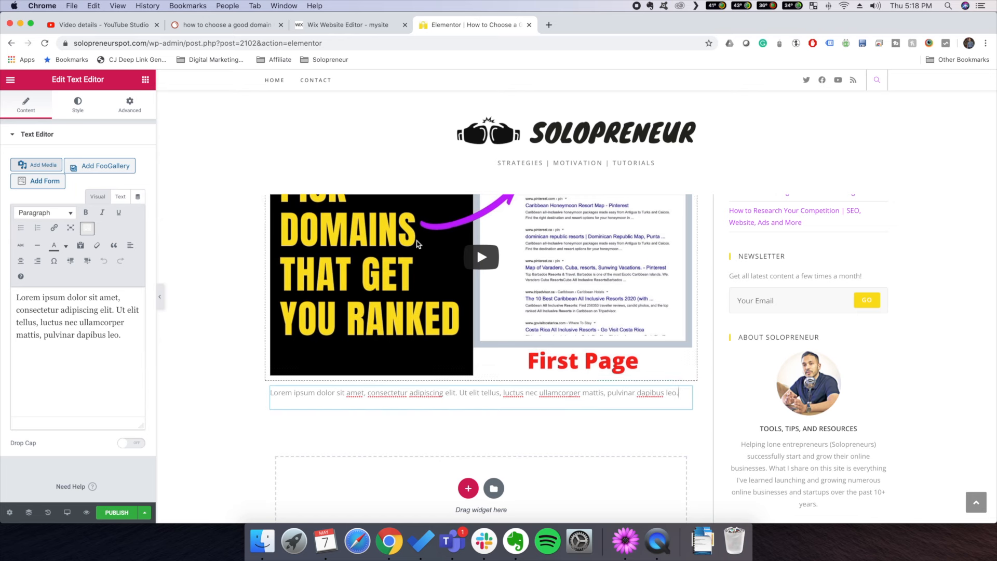
left_click(343, 24)
left_click(417, 308)
key("super+a")
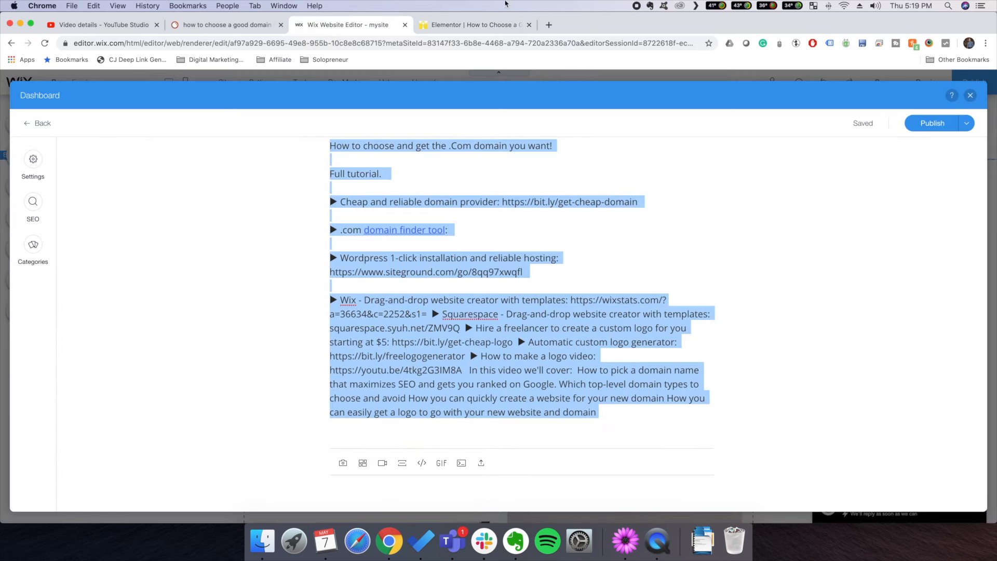
Replace the placeholder text in the Elementor text widget with the copied description from the Wix post
left_click(483, 25)
left_click(426, 393)
key("super+a")
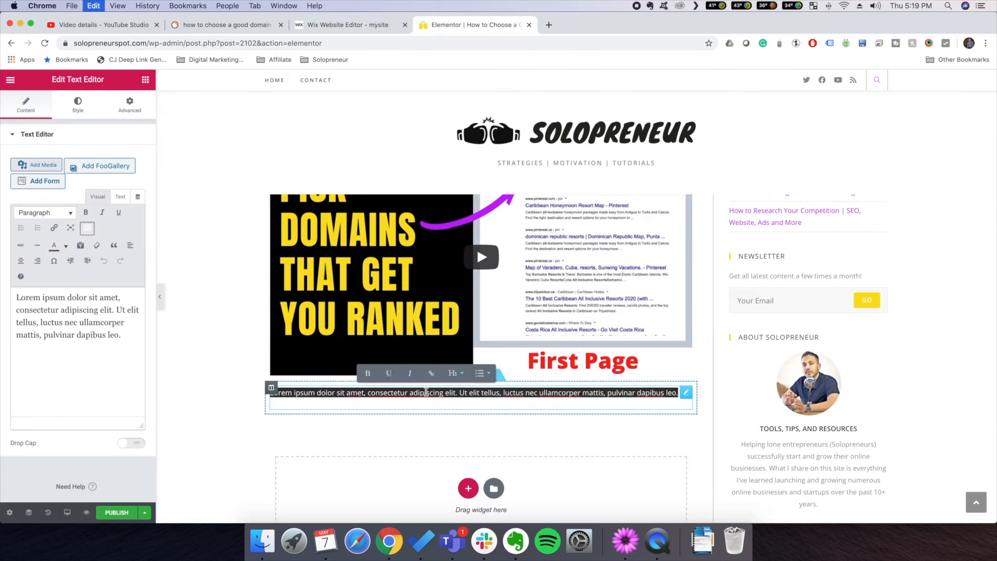
key("super+v")
scroll(462, 410, "down", 5)
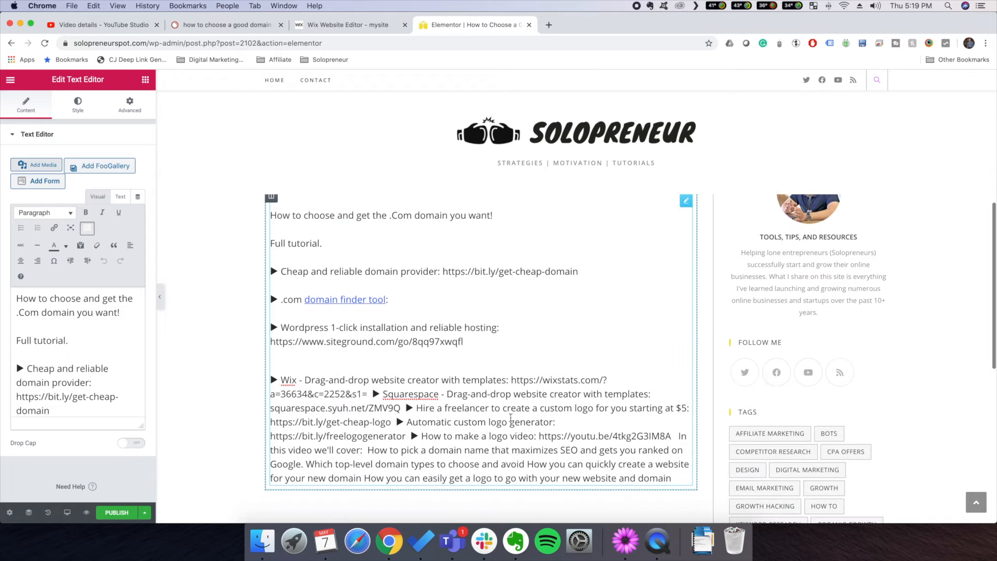
scroll(525, 306, "up", 10)
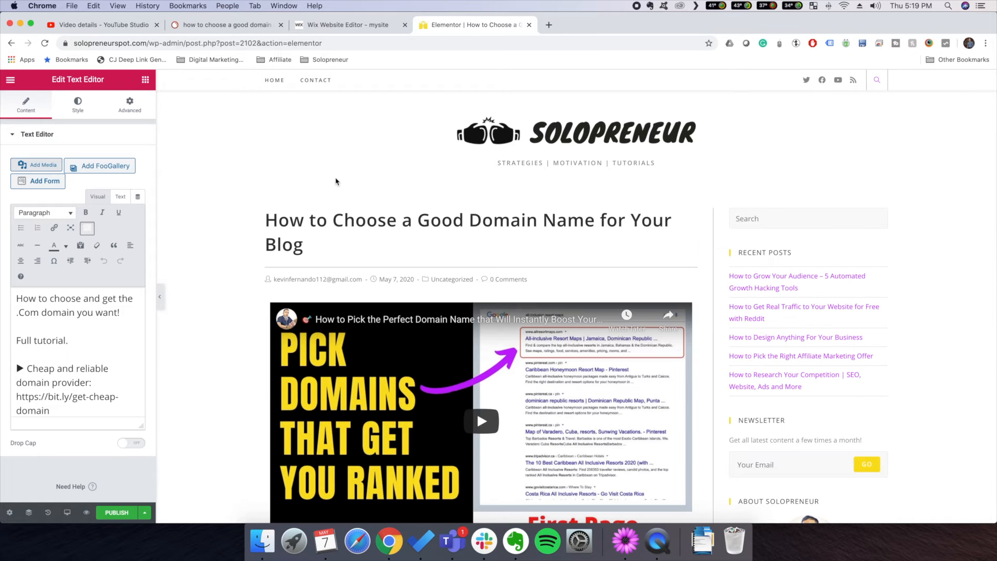
Open the Wix post's SEO settings and remove "for-your" from the post URL
left_click(334, 26)
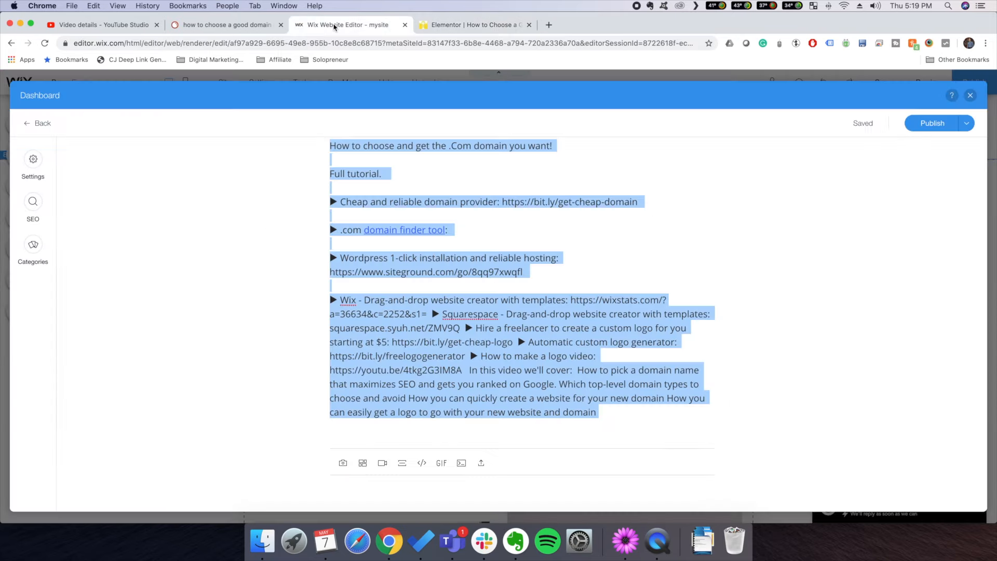
left_click(33, 202)
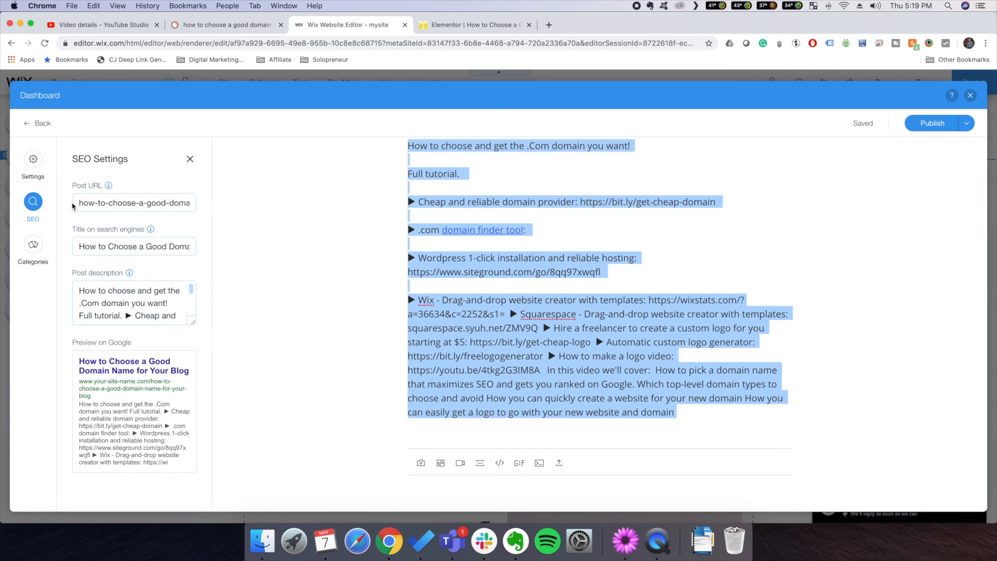
left_click(88, 204)
left_click_drag(88, 204, 231, 208)
left_click(121, 202)
left_click_drag(146, 202, 23, 203)
left_click(149, 206)
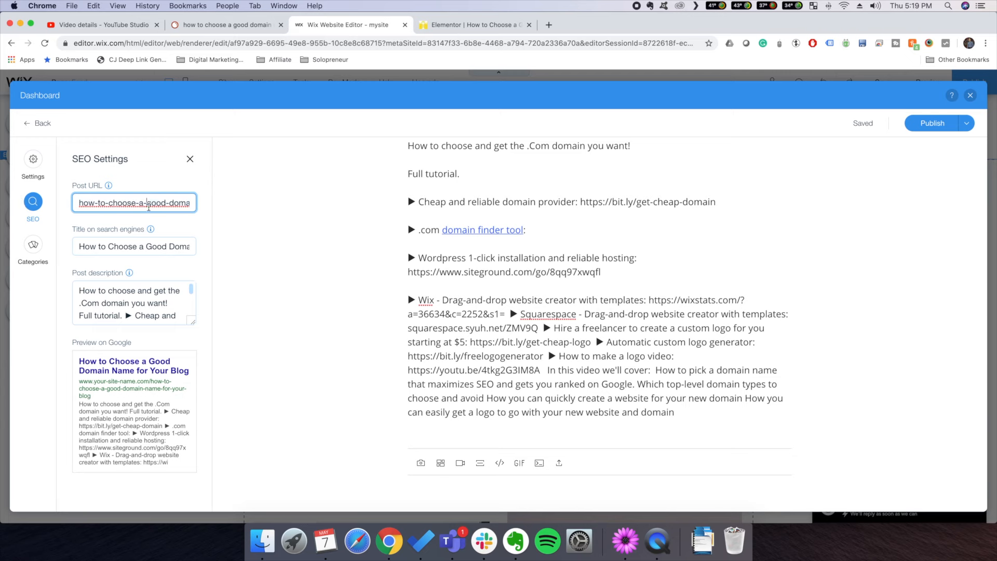
scroll(480, 284, "up", 6)
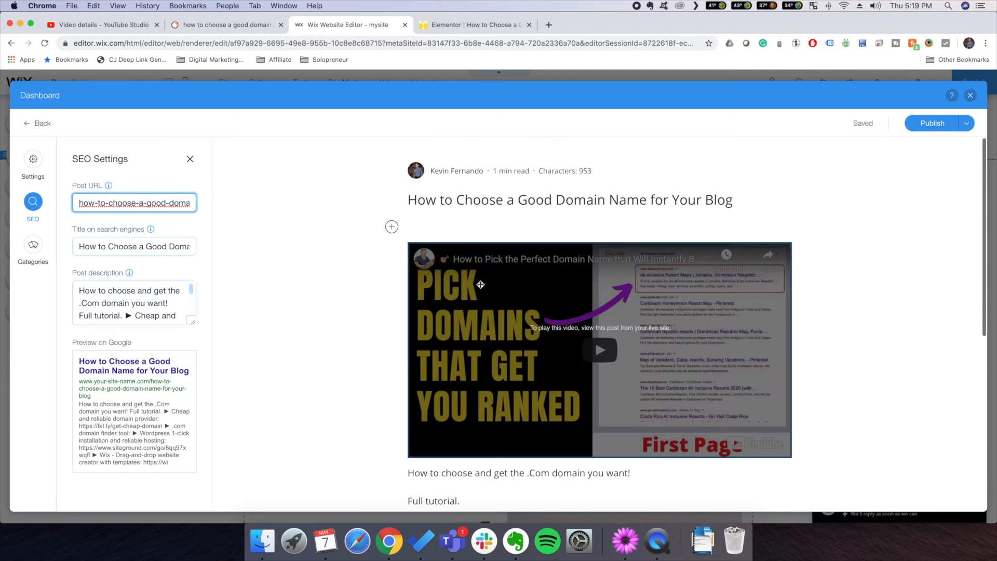
left_click_drag(86, 202, 225, 207)
left_click(156, 203)
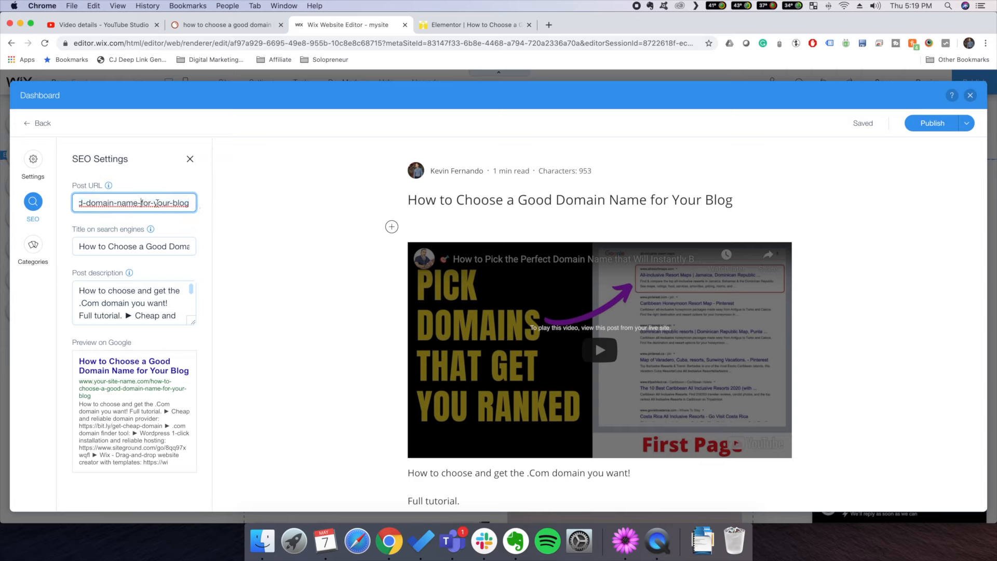
left_click_drag(141, 203, 169, 203)
key("BackSpace")
key("BackSpace")
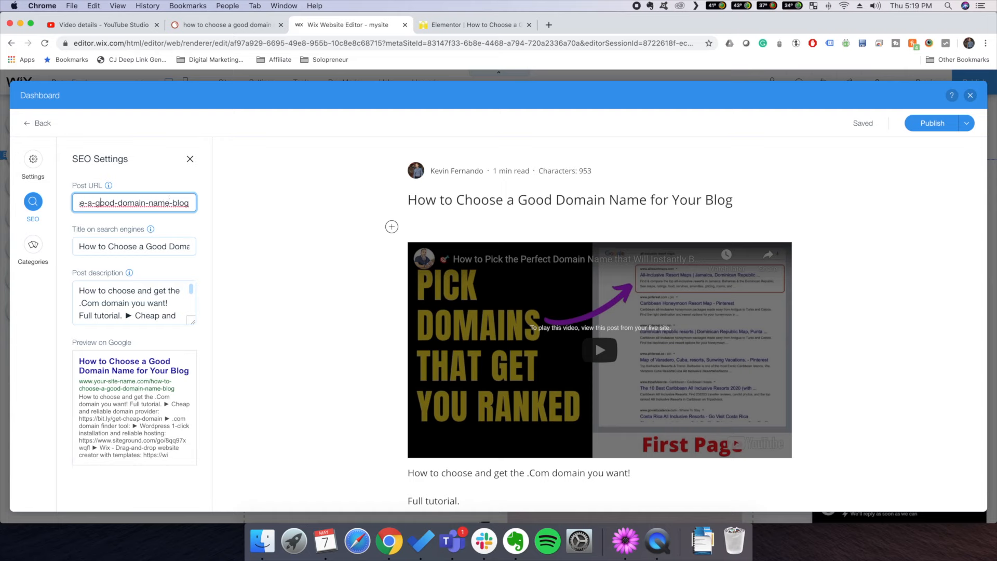
Remove the word "a" from the post URL, making it how-to-choose-good-domain-name-blog
key("BackSpace")
key("BackSpace")
key("BackSpace")
key("BackSpace")
type("e-")
key("Right")
key("Right")
key("Right")
key("Right")
key("Right")
key("Right")
key("Right")
key("Right")
key("Right")
key("Right")
key("Right")
key("Right")
key("Right")
key("Right")
key("Right")
key("Right")
key("Right")
key("Right")
key("Right")
key("Right")
key("Tab")
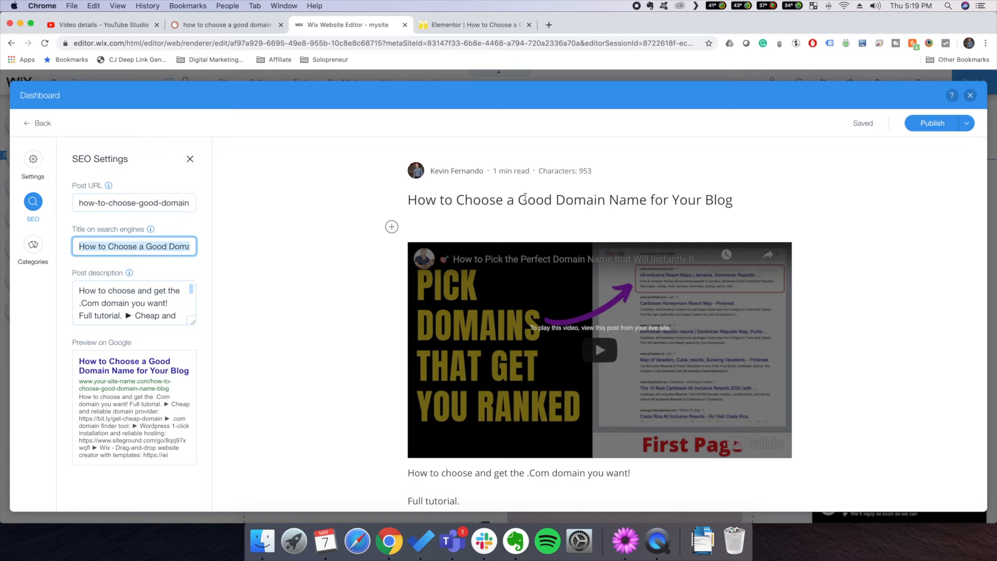
Enlarge the SEO post description box and review its text along with the Google preview
scroll(460, 263, "down", 3)
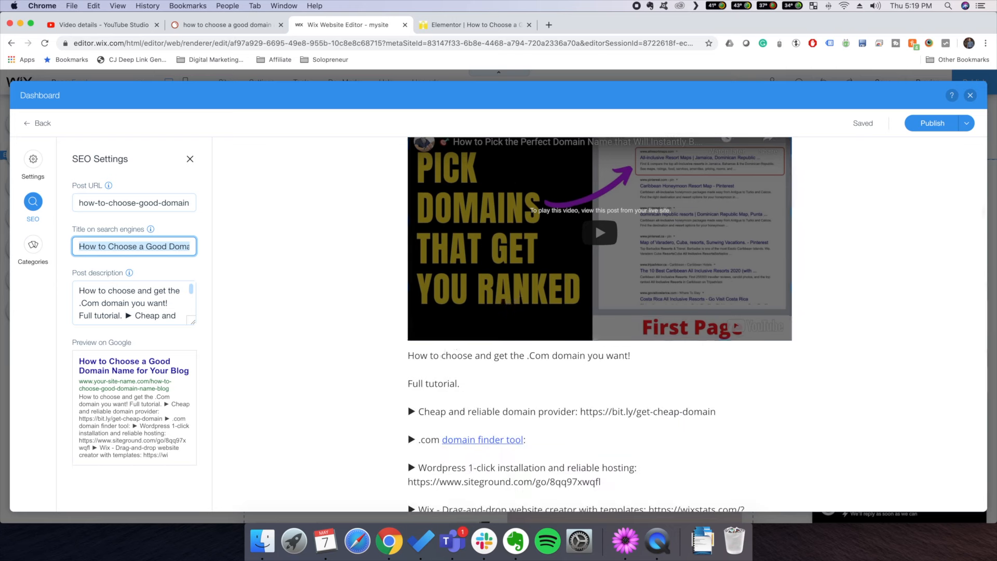
left_click(120, 297)
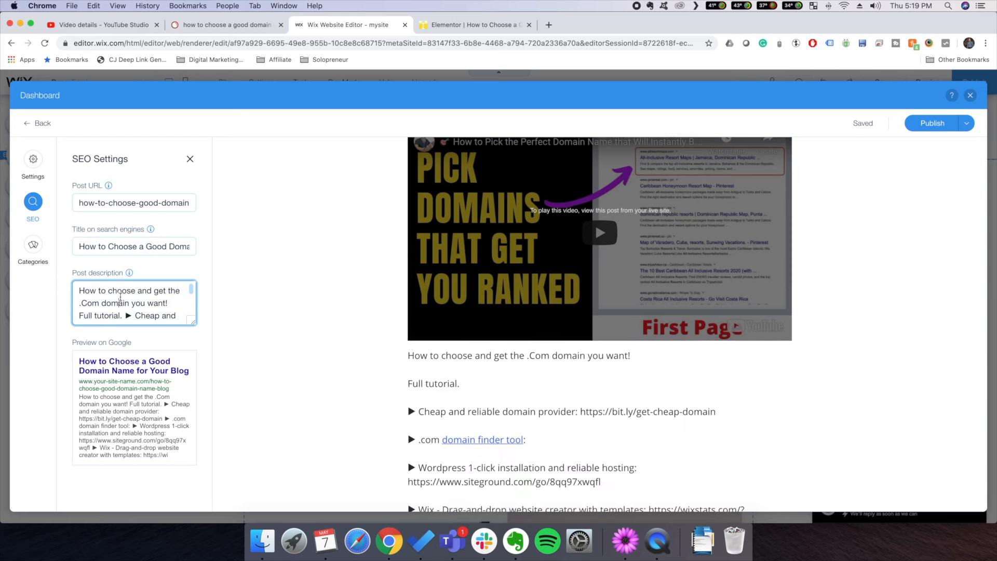
left_click_drag(192, 323, 185, 382)
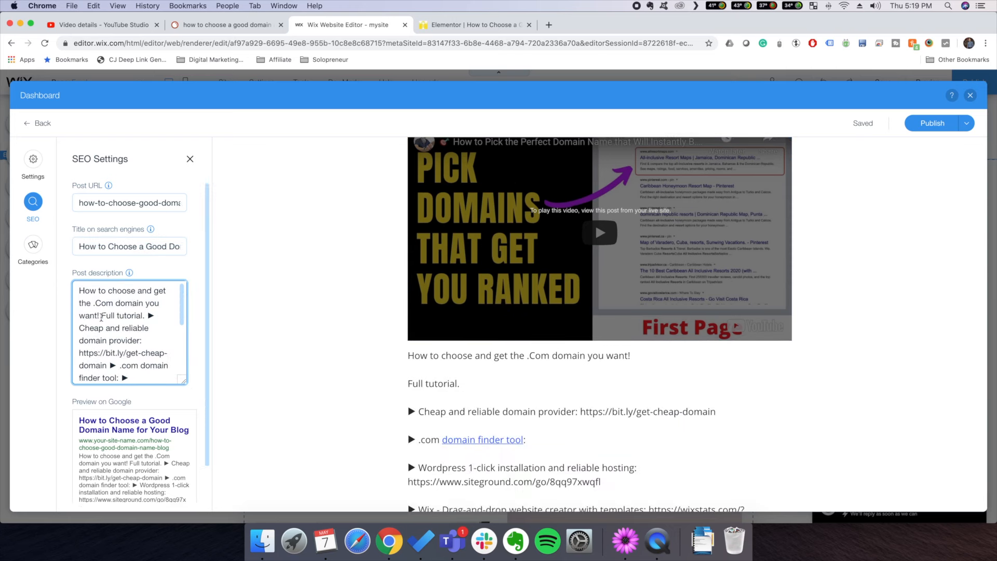
scroll(124, 363, "down", 2)
scroll(125, 392, "down", 2)
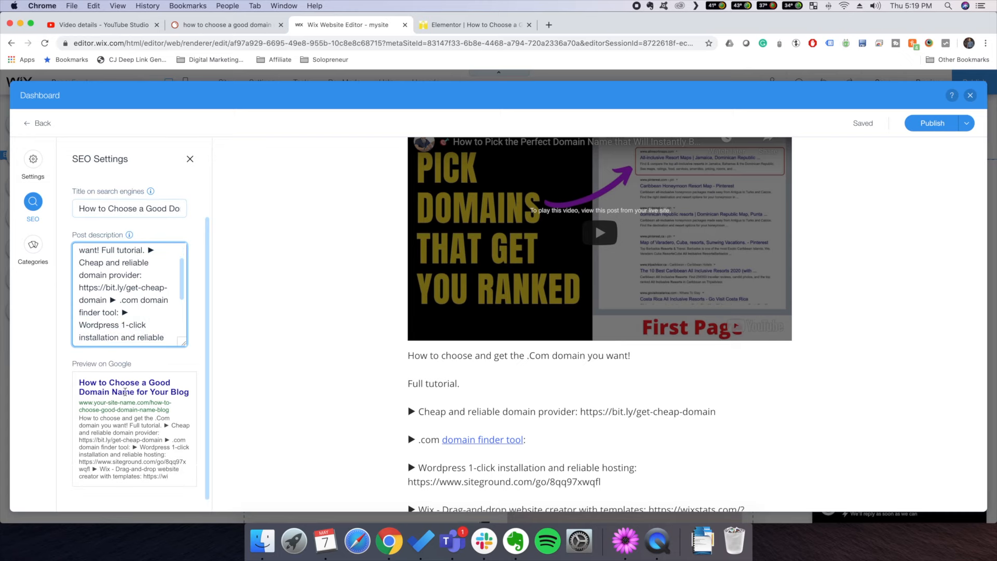
Create the categories "seo" and "optimization" for the Wix post
left_click(33, 244)
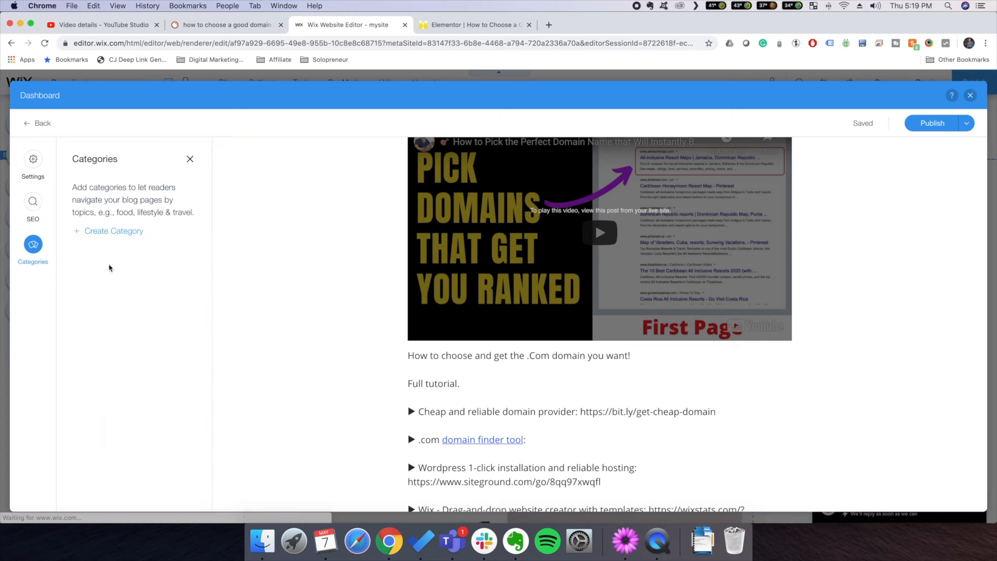
left_click(110, 229)
type("seo")
left_click(189, 232)
left_click(115, 214)
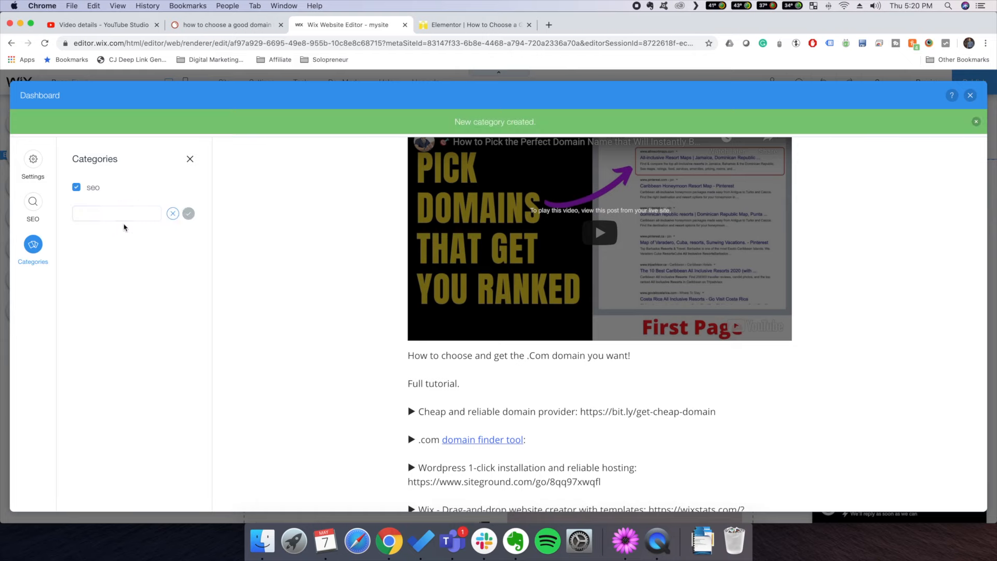
type("optimiza")
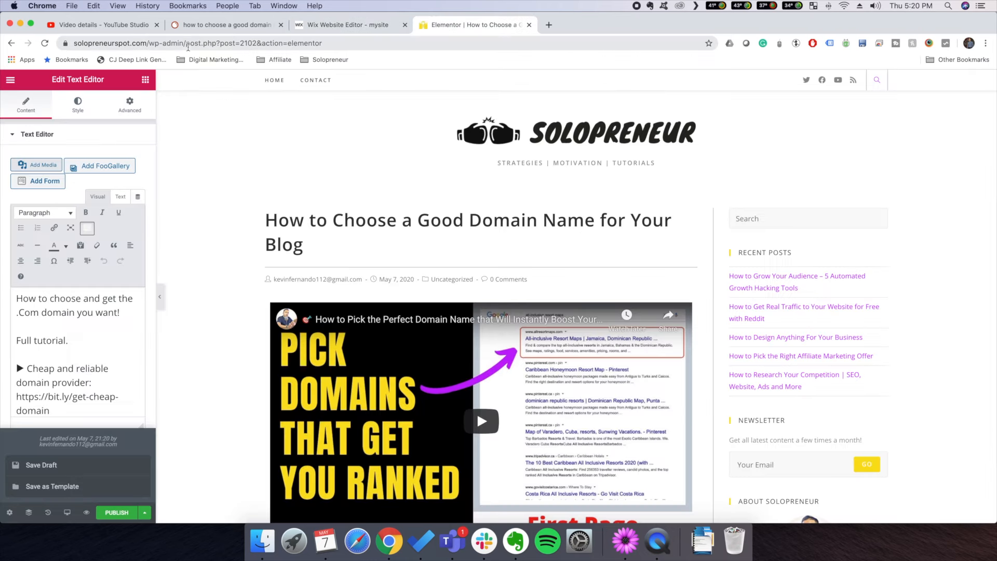
Open the post in the WordPress editor and review its URL slug in the permalink settings
left_click_drag(184, 45, 421, 68)
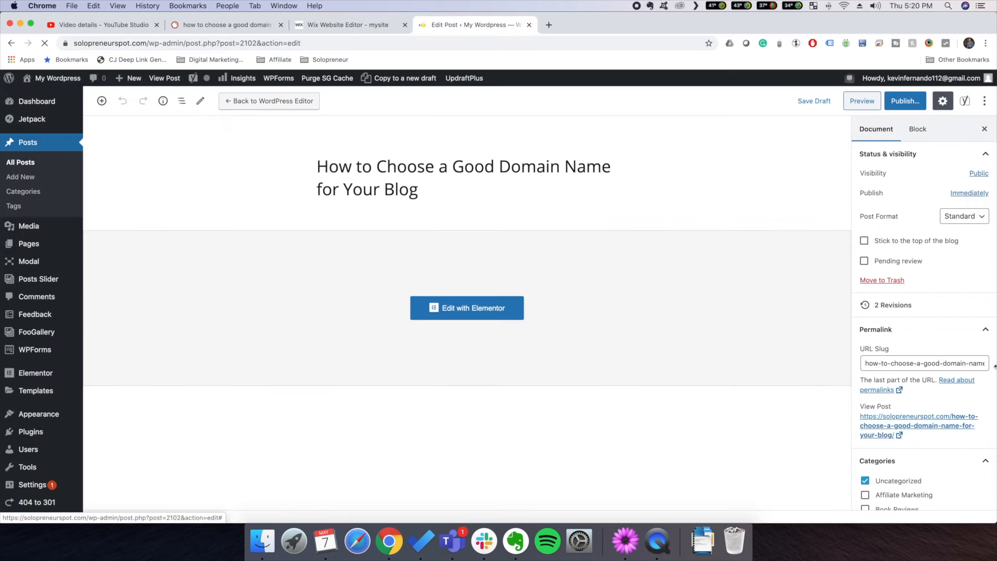
scroll(918, 381, "down", 3)
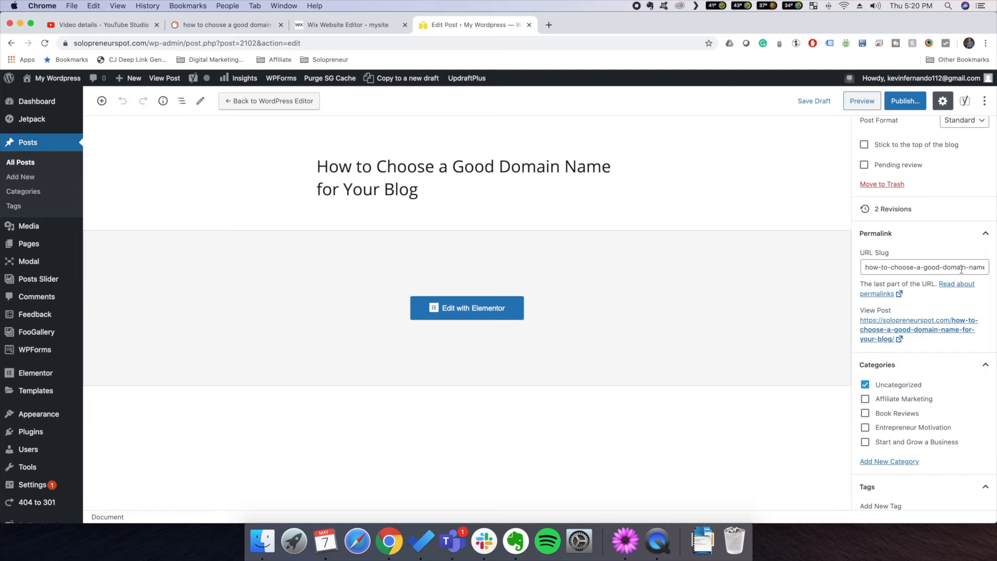
left_click(361, 24)
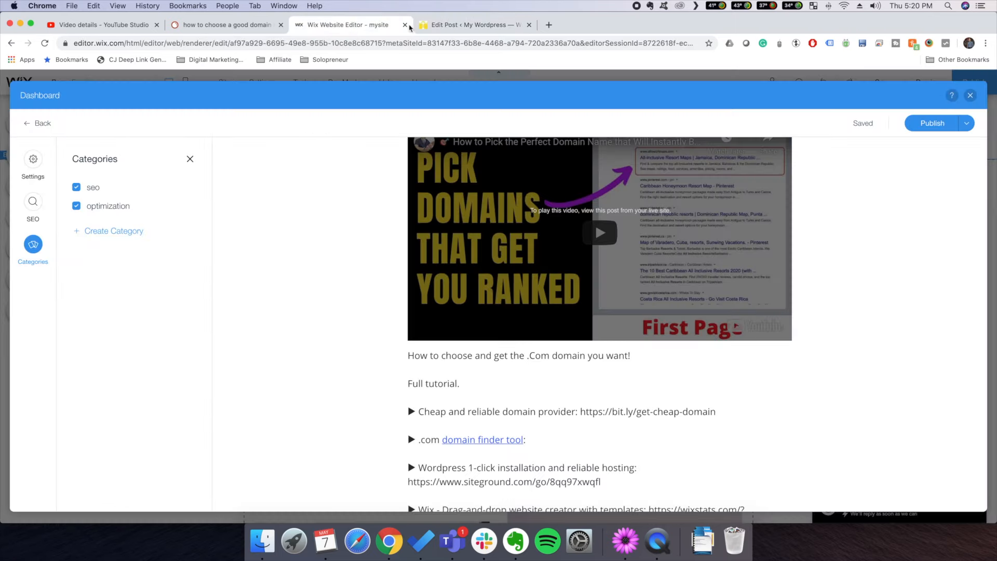
left_click(470, 26)
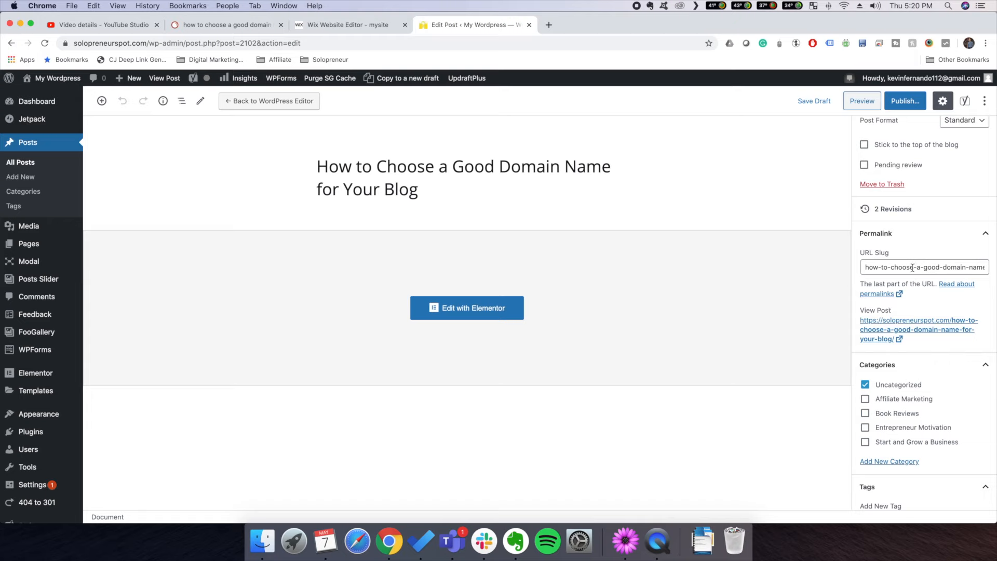
left_click_drag(915, 267, 973, 266)
scroll(950, 400, "down", 5)
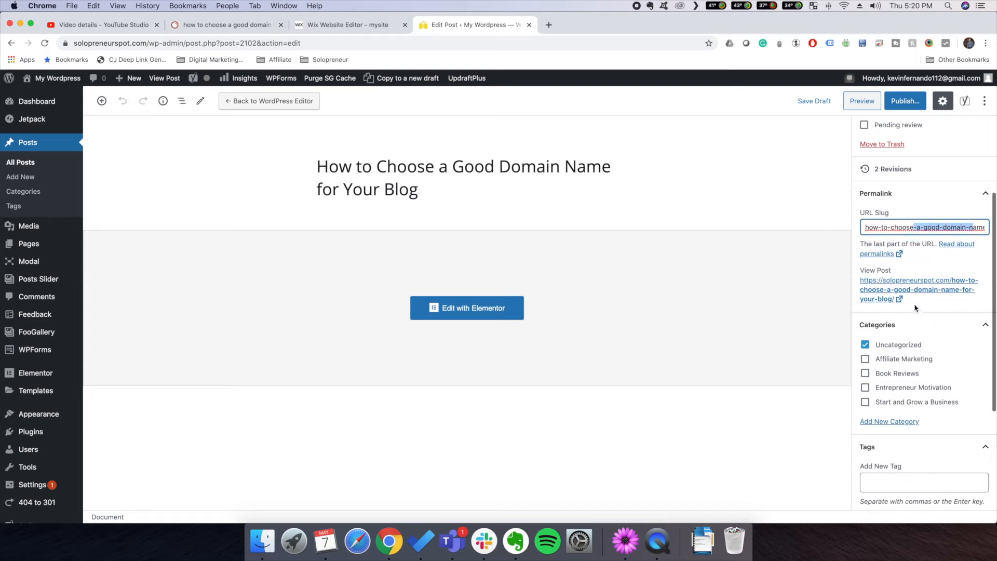
Change the WordPress post's category from Uncategorized to Start and Grow a Business
left_click(873, 339)
scroll(924, 364, "down", 1)
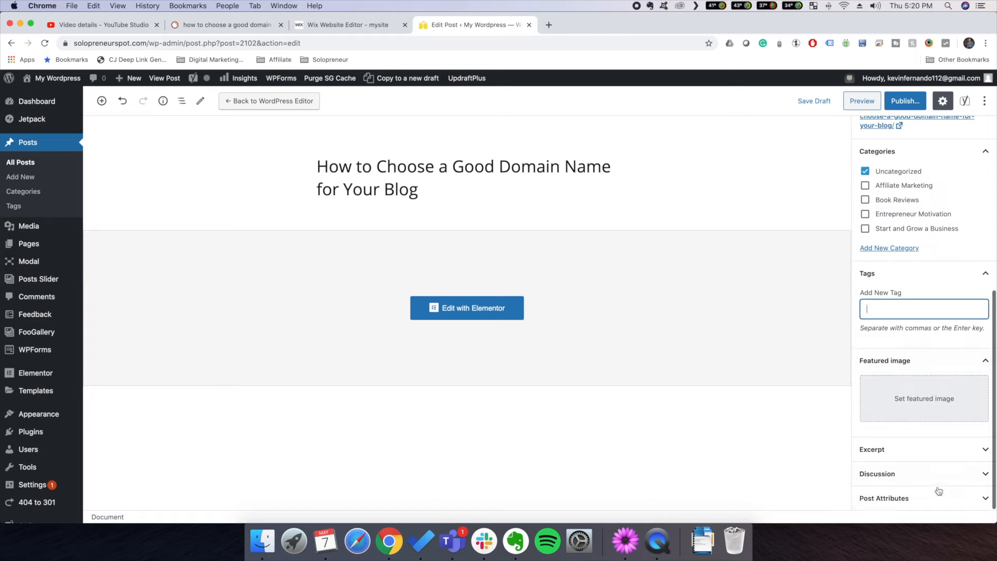
scroll(919, 364, "up", 5)
scroll(914, 325, "up", 3)
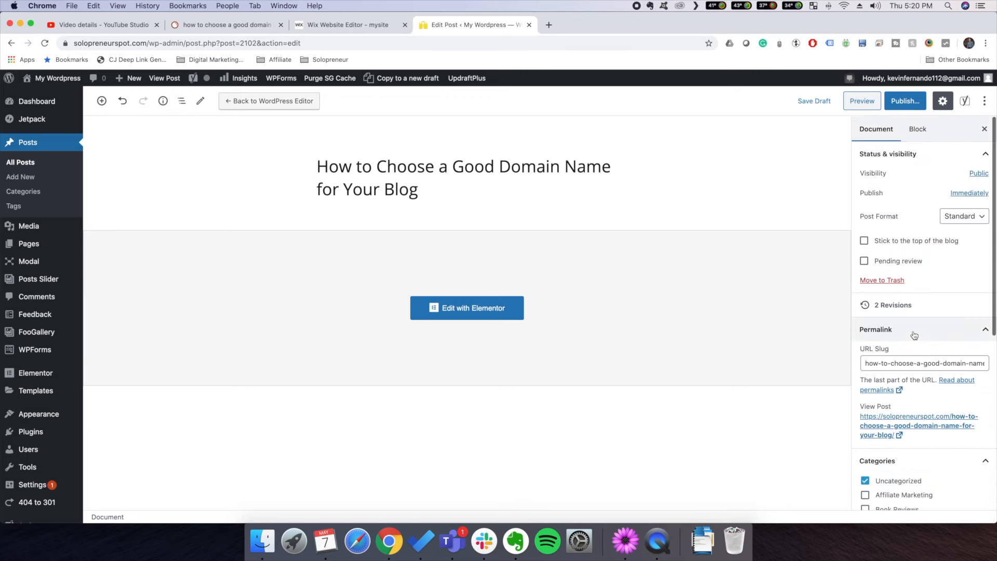
scroll(918, 338, "down", 5)
scroll(919, 343, "down", 3)
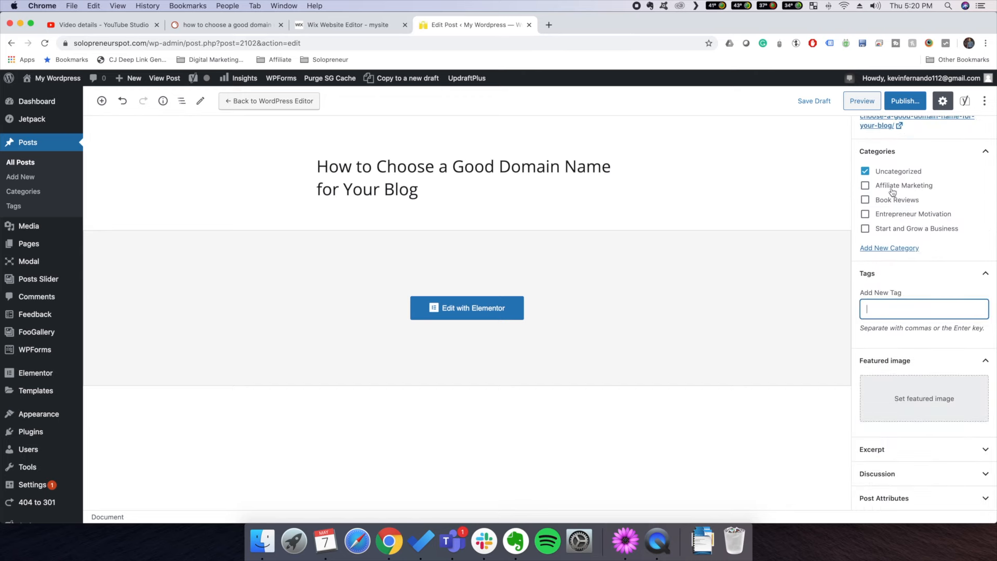
left_click(896, 172)
left_click(907, 228)
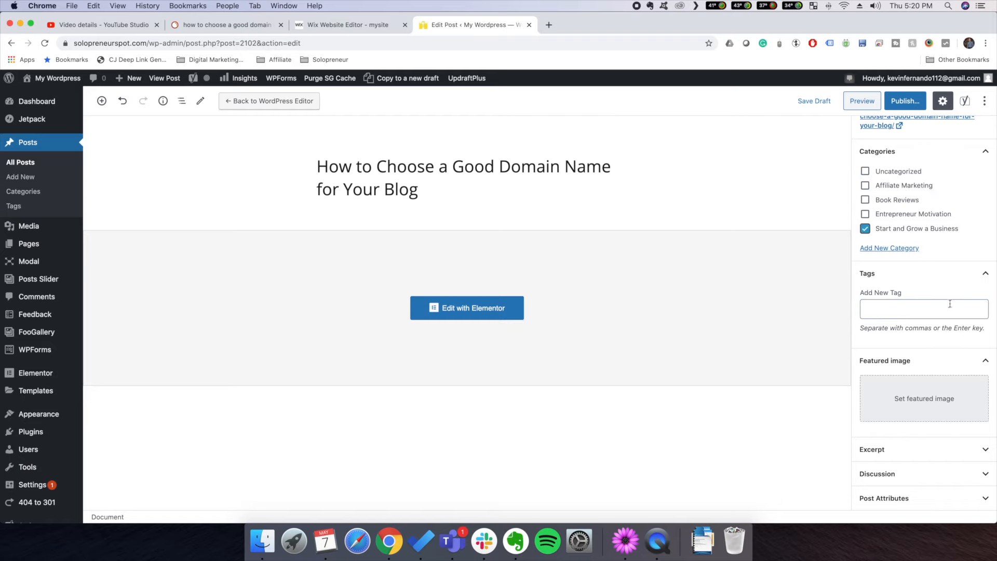
Upload "making the perfect cup of coffee.png" from the Desktop to the media library for the WordPress post's featured image
left_click(902, 401)
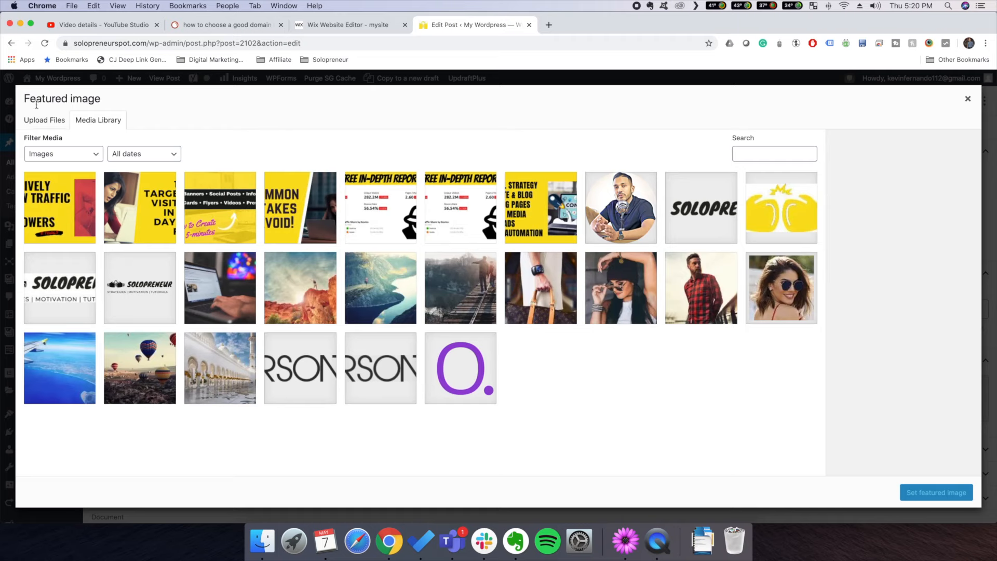
left_click(36, 123)
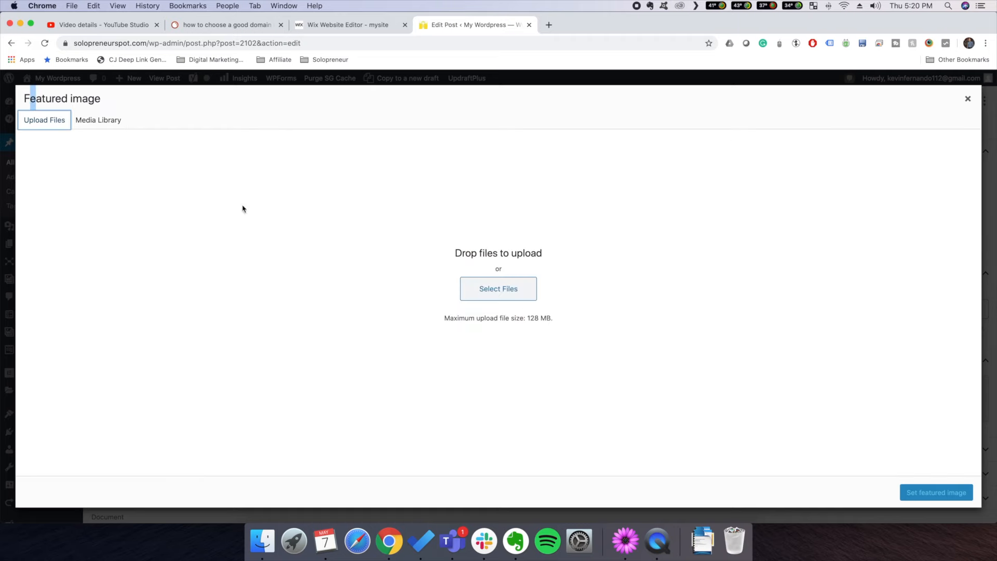
left_click(488, 295)
left_click(247, 133)
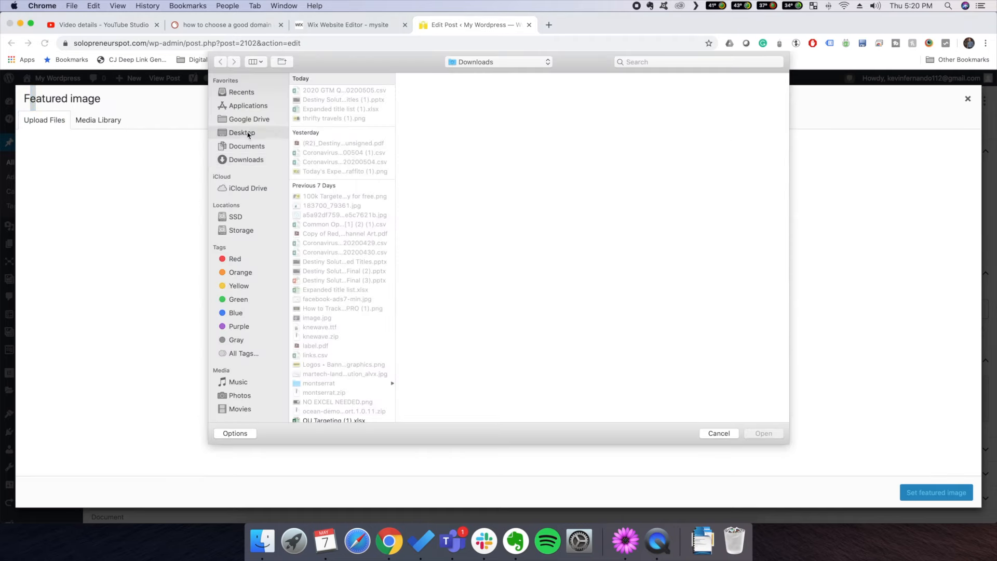
left_click(324, 197)
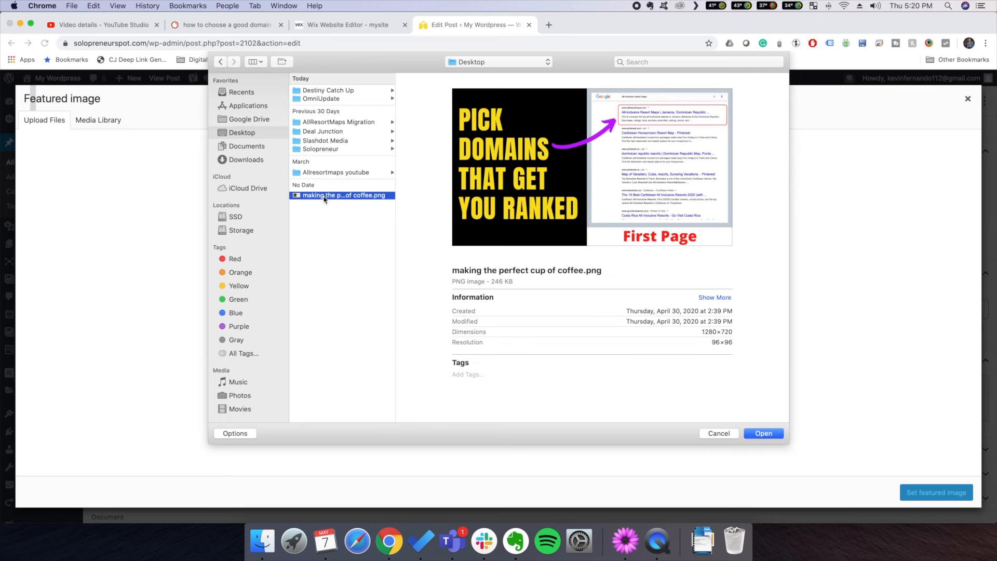
double_click(324, 197)
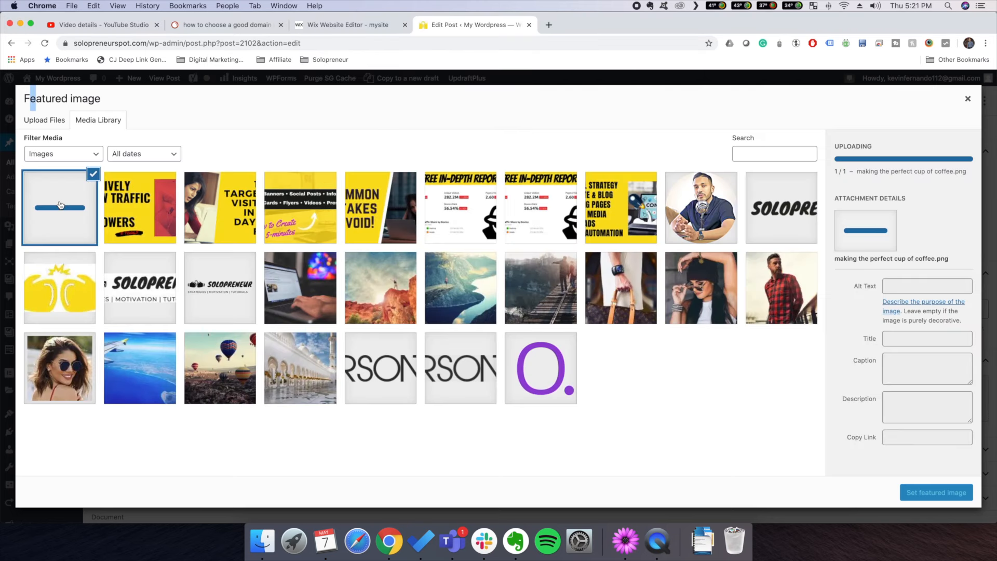
Enter "choose the perfect domain" as the image's alt text, title and description, and set it as the featured image
left_click(919, 286)
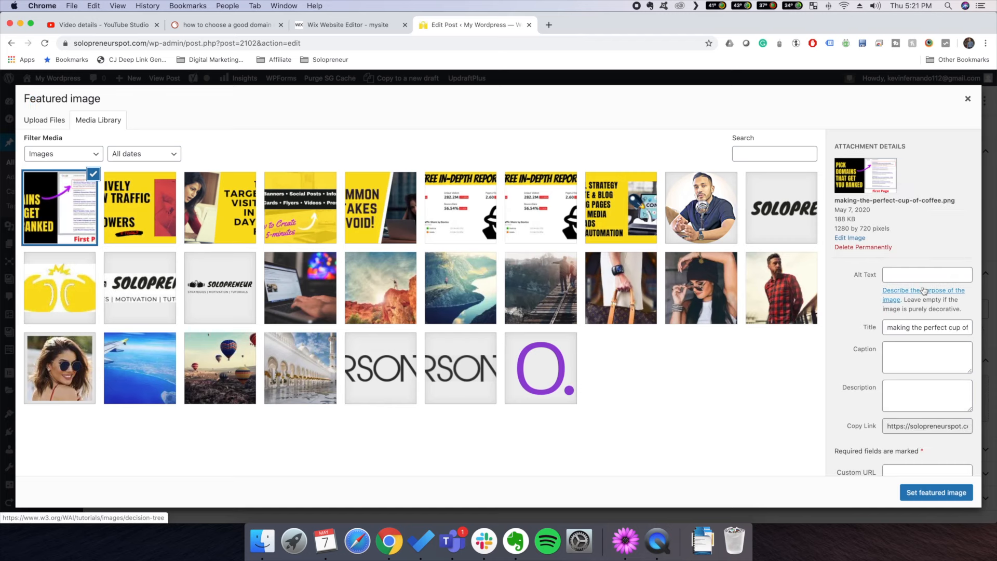
left_click(908, 273)
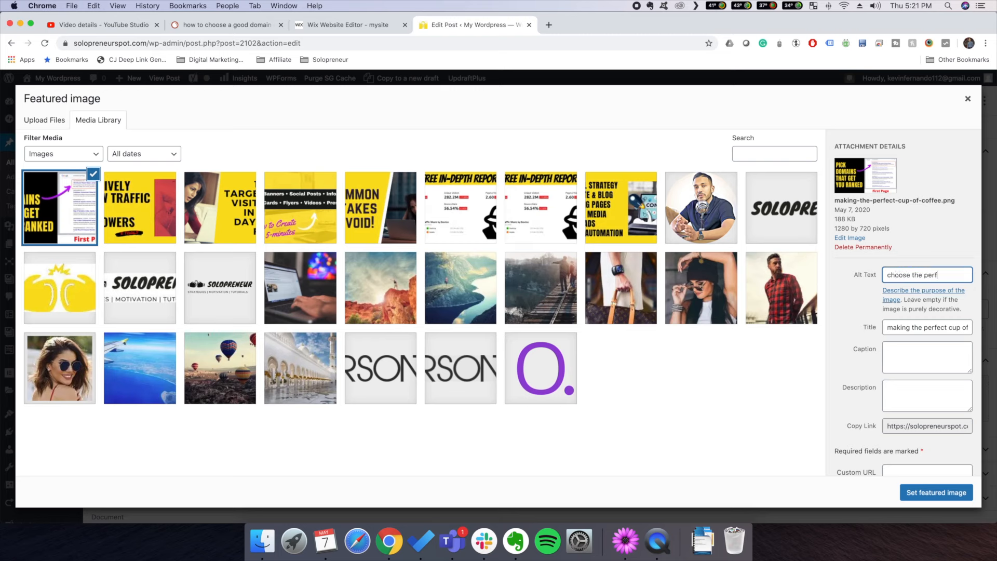
type("domain")
key("super+a")
key("super+c")
key("Tab")
key("super+v")
key("Tab")
key("Tab")
key("super+v")
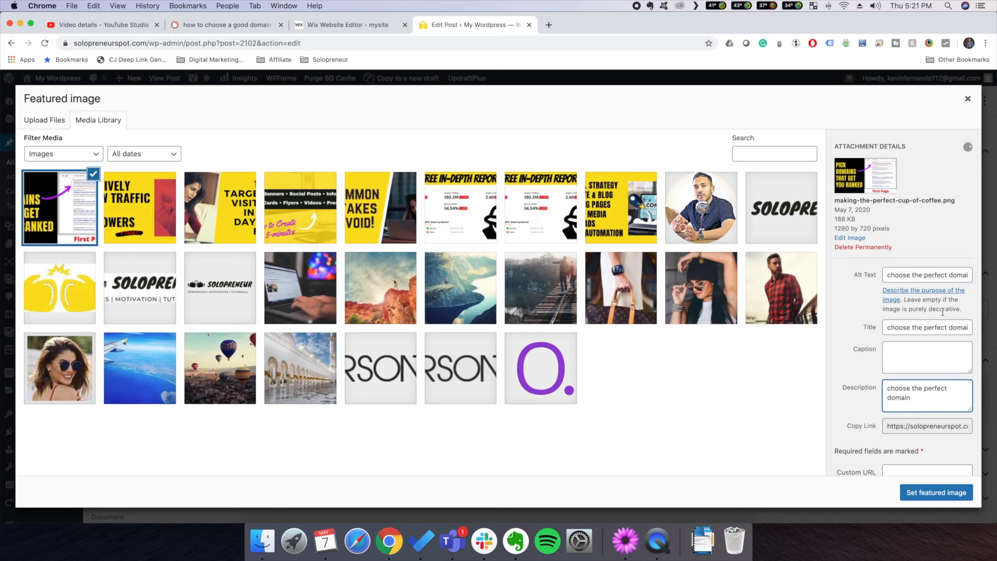
left_click(922, 494)
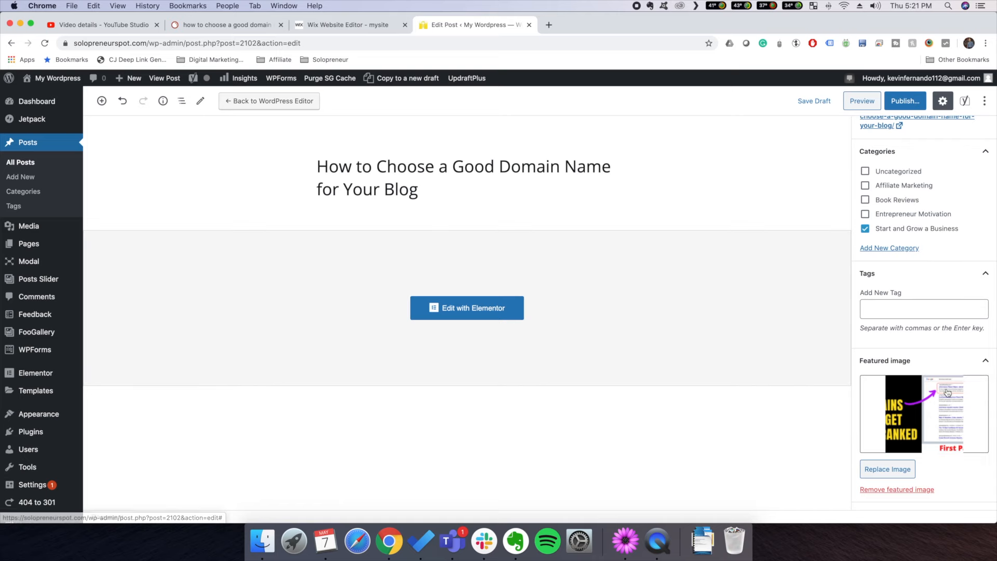
Switch to the Wix post, close its categories and review the cover image in the post settings
left_click(373, 26)
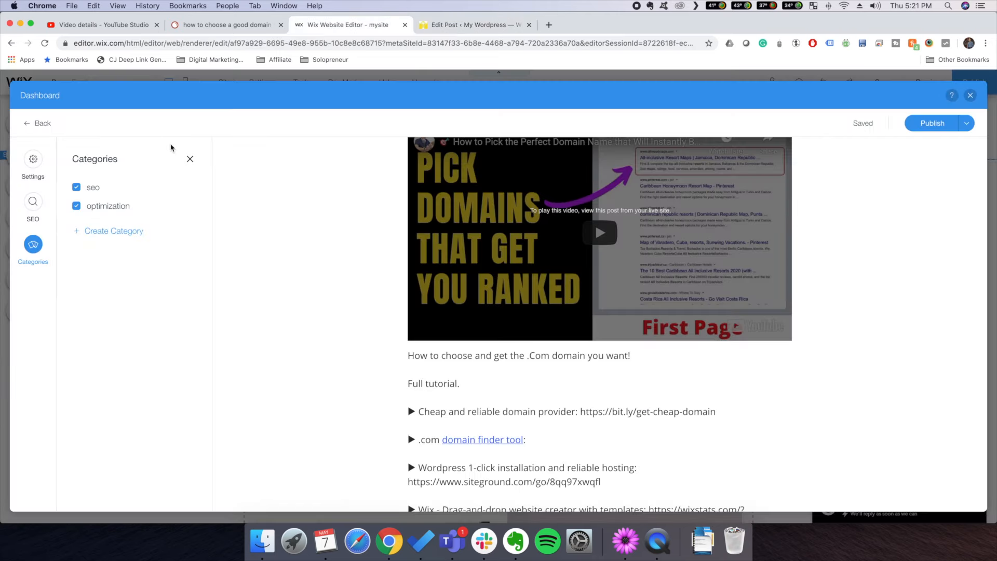
left_click(190, 158)
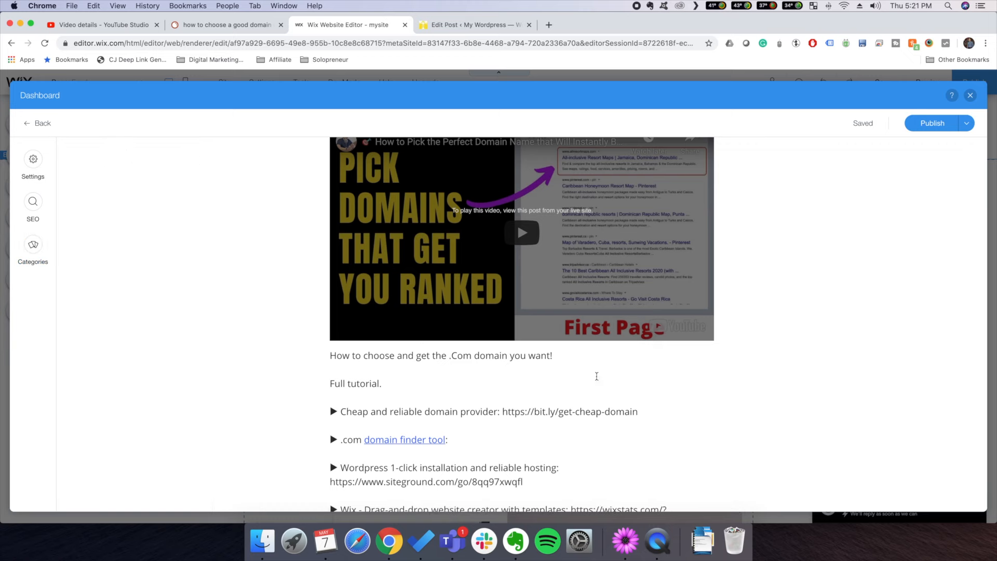
left_click(33, 159)
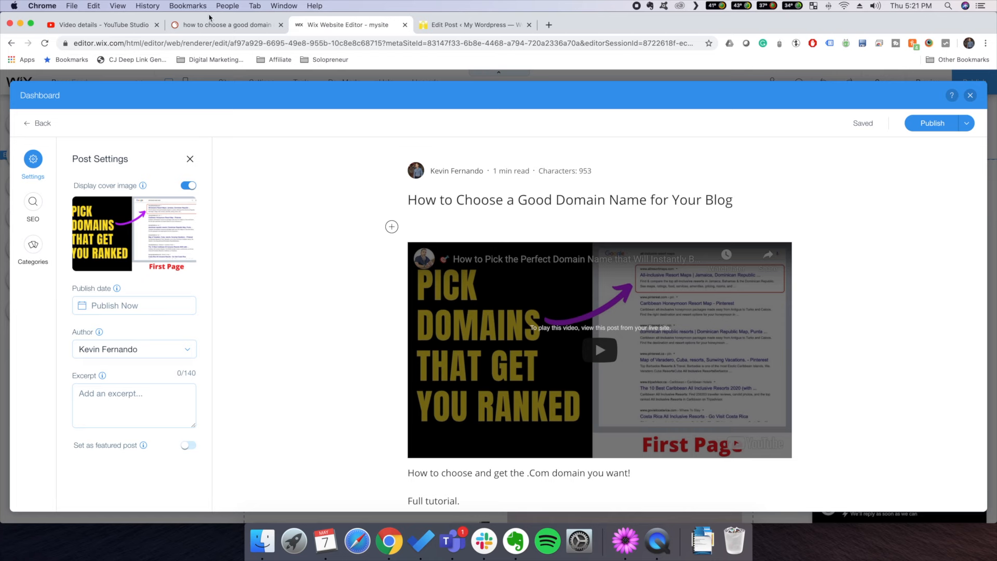
Return to the WordPress post and open the Yoast SEO snippet editor to examine the SEO title field
left_click(429, 26)
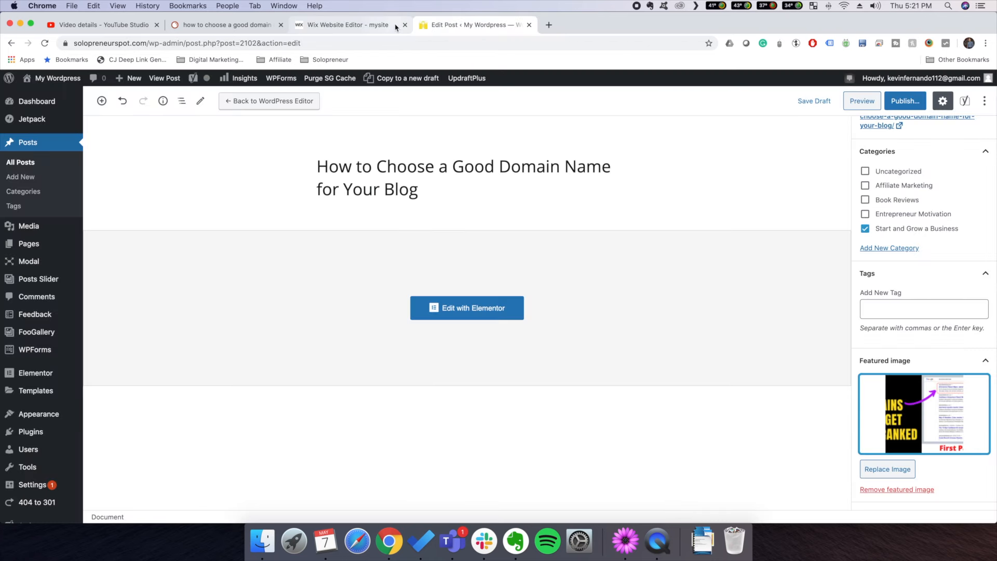
scroll(565, 307, "down", 7)
scroll(565, 314, "down", 7)
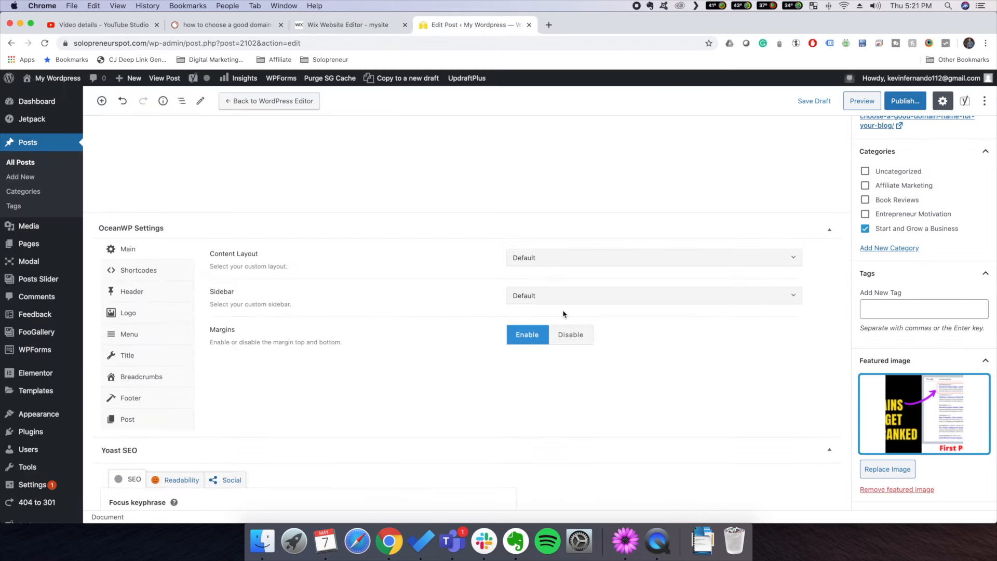
left_click(154, 412)
scroll(314, 430, "down", 3)
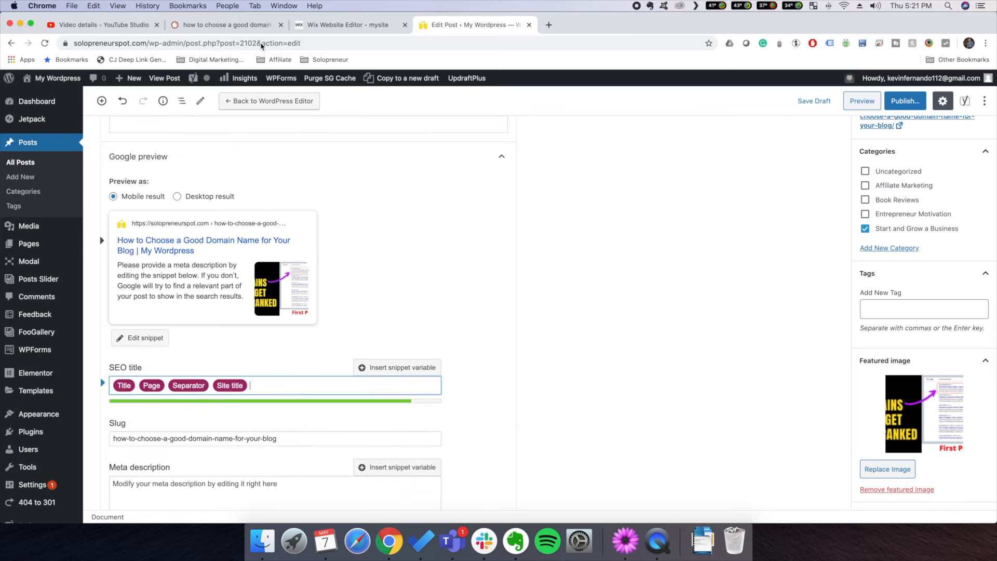
Switch to the Wix post's SEO settings and examine the title on search engines
left_click(316, 24)
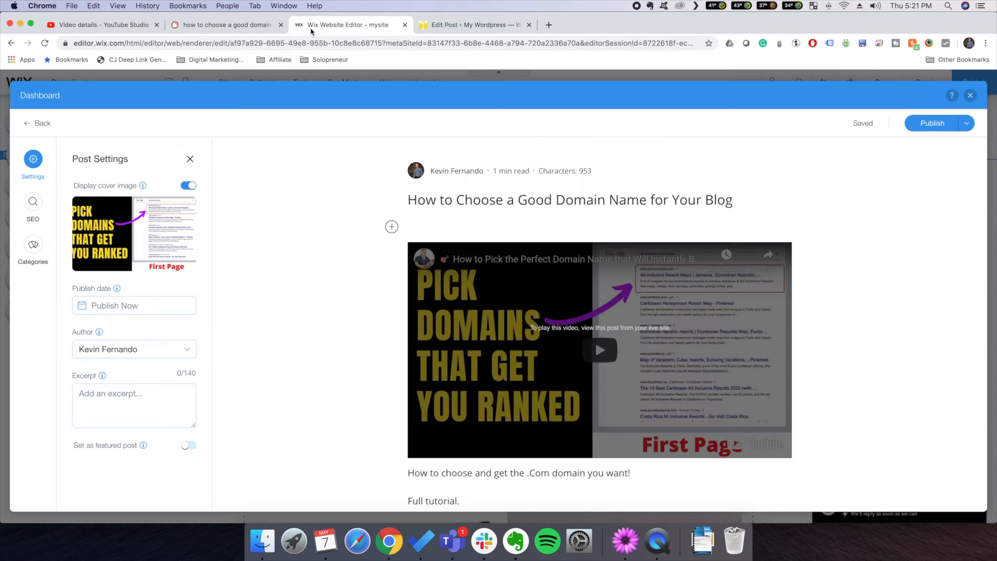
left_click(32, 202)
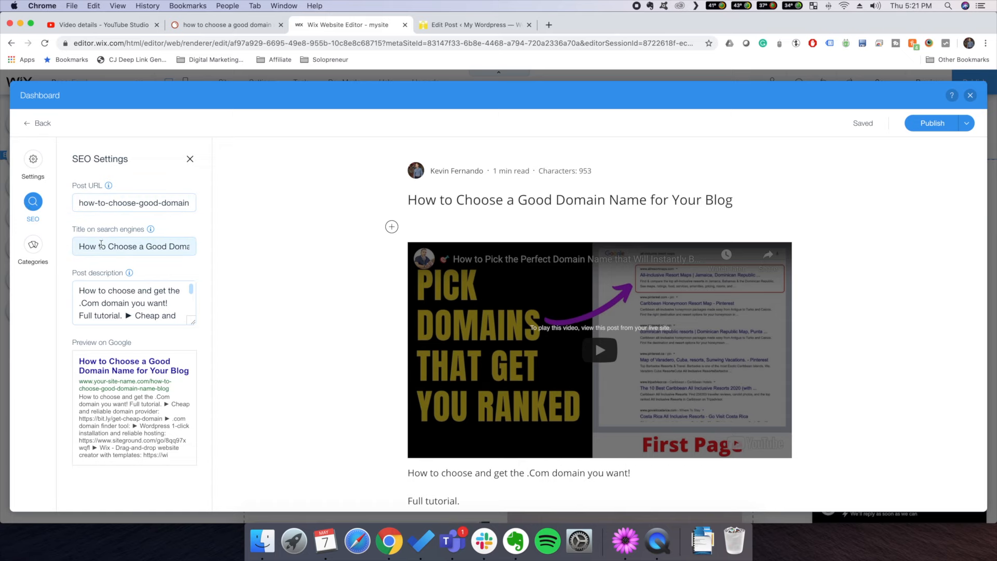
triple_click(156, 246)
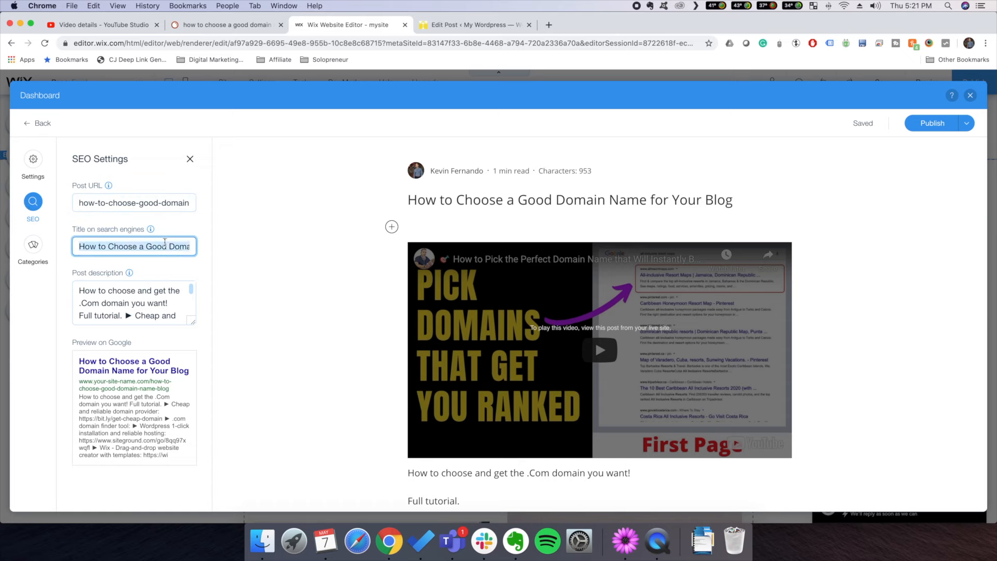
Replace the WordPress post's Yoast SEO title variables with the copied post title "How to Choose a Good Domain Name for Your Blog"
left_click(467, 25)
scroll(346, 166, "up", 10)
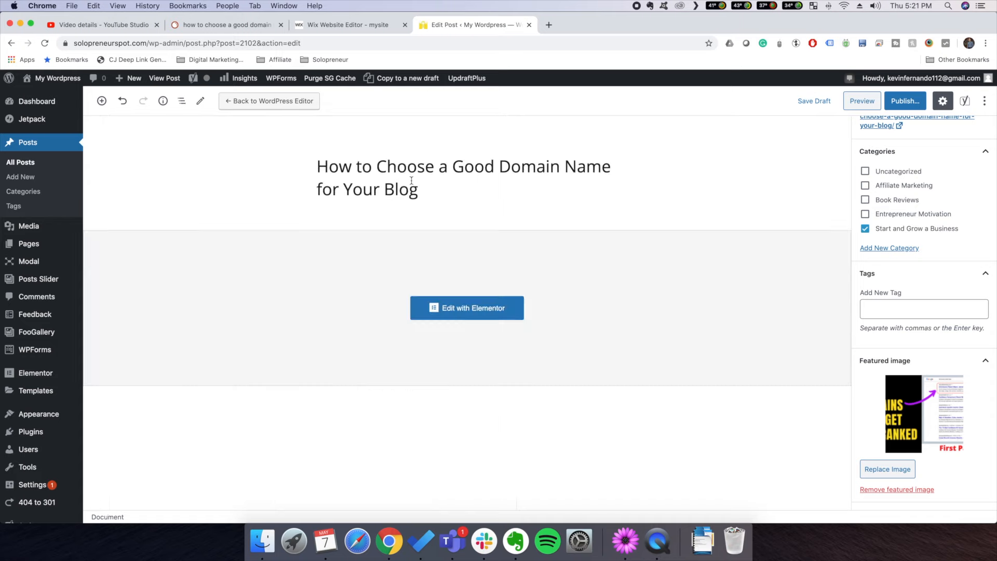
left_click_drag(445, 194, 285, 162)
scroll(284, 265, "down", 5)
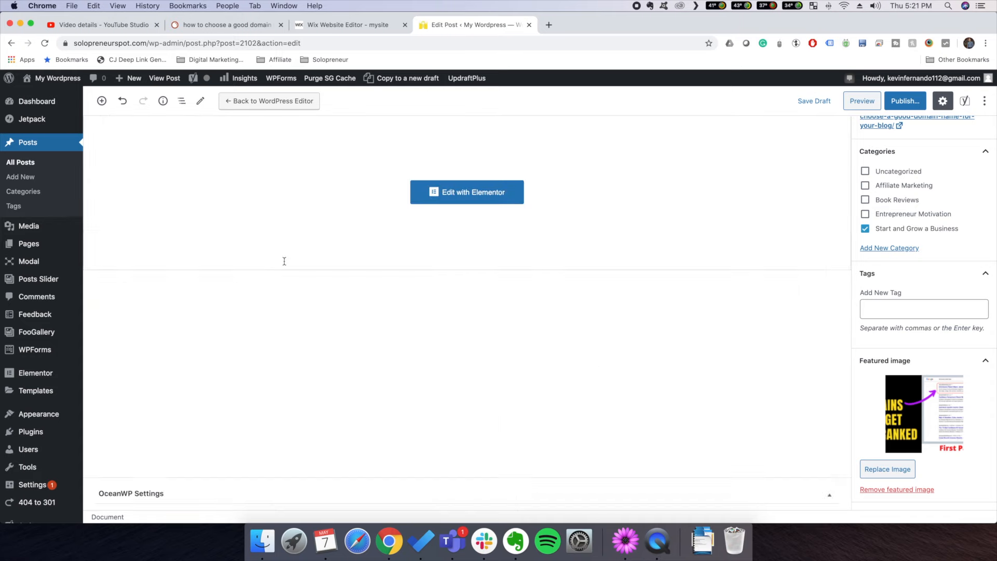
scroll(284, 265, "down", 5)
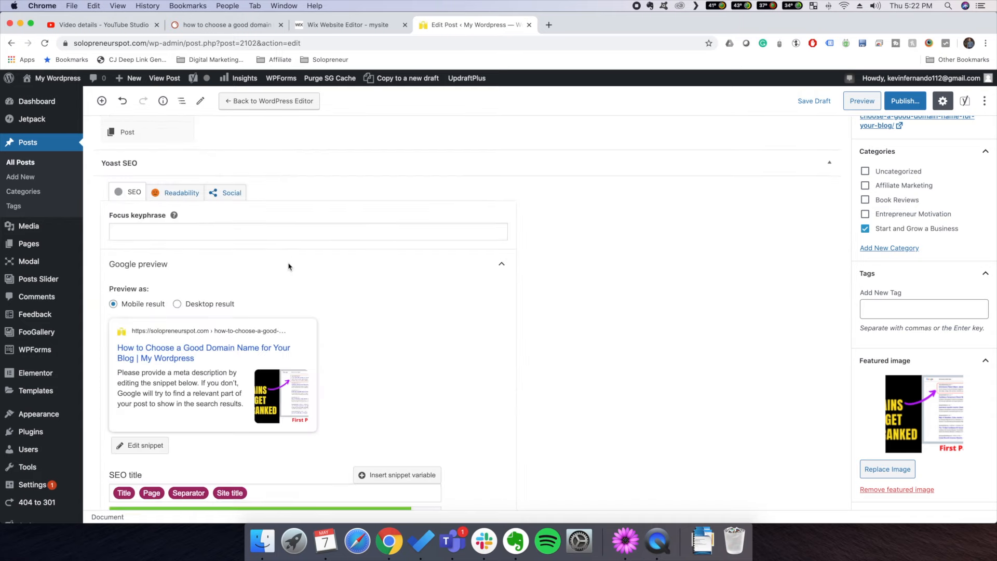
left_click(152, 446)
left_click(150, 445)
scroll(275, 411, "down", 3)
left_click(265, 370)
key("BackSpace")
key("BackSpace")
key("BackSpace")
key("BackSpace")
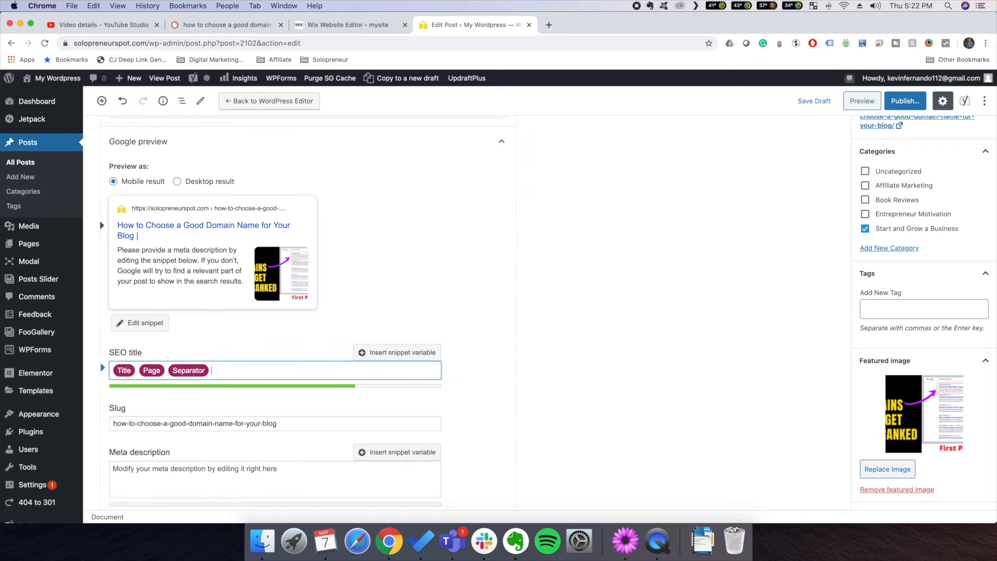
key("super+v")
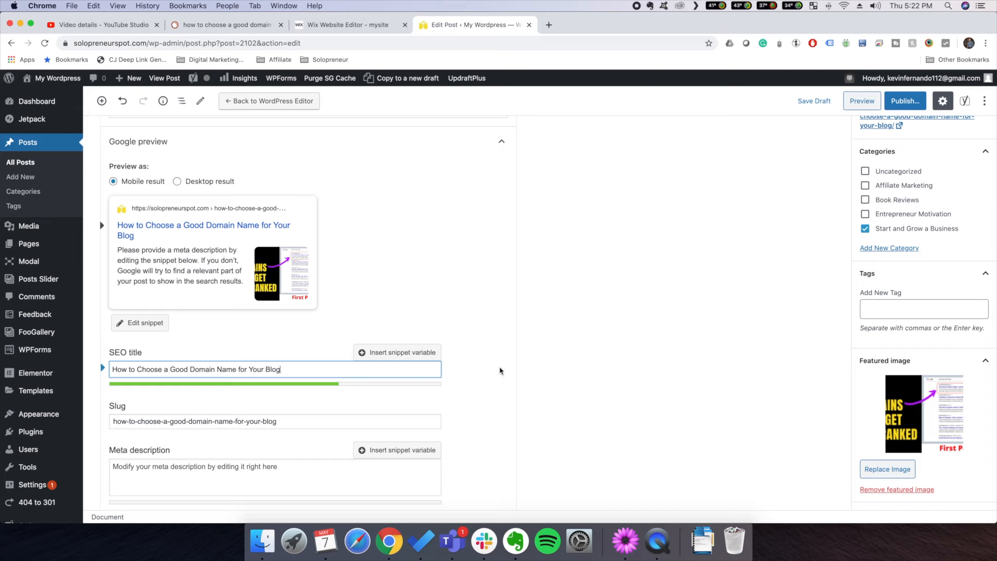
Check the empty Yoast meta description field and open the WordPress post in the Elementor editor
scroll(498, 371, "down", 3)
left_click(345, 393)
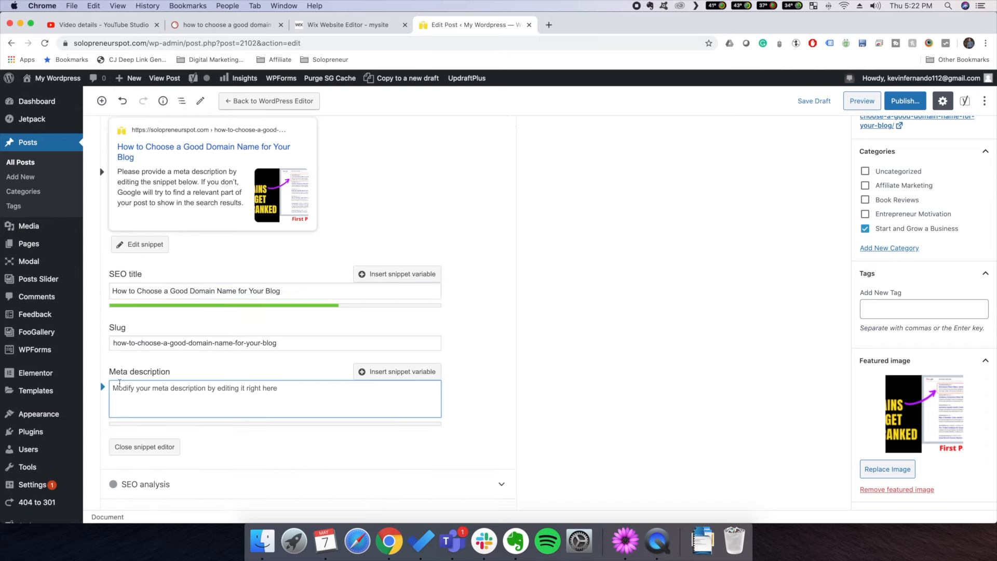
scroll(195, 397, "up", 10)
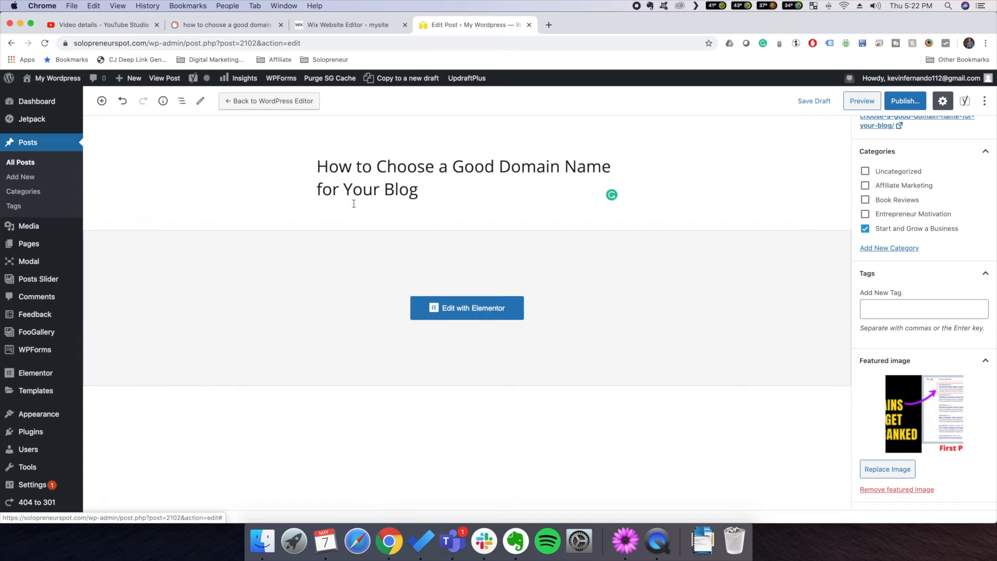
left_click(448, 309)
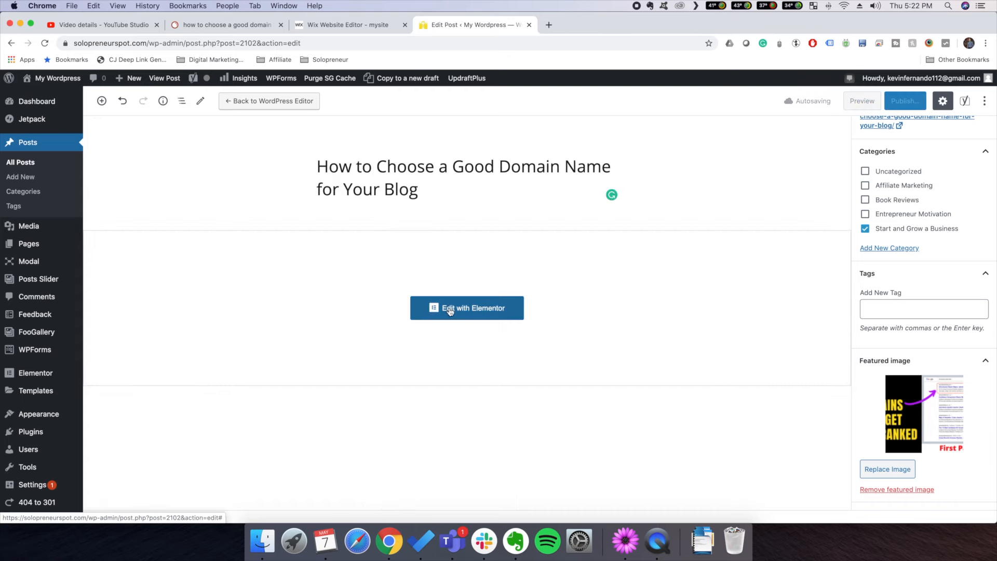
left_click(450, 310)
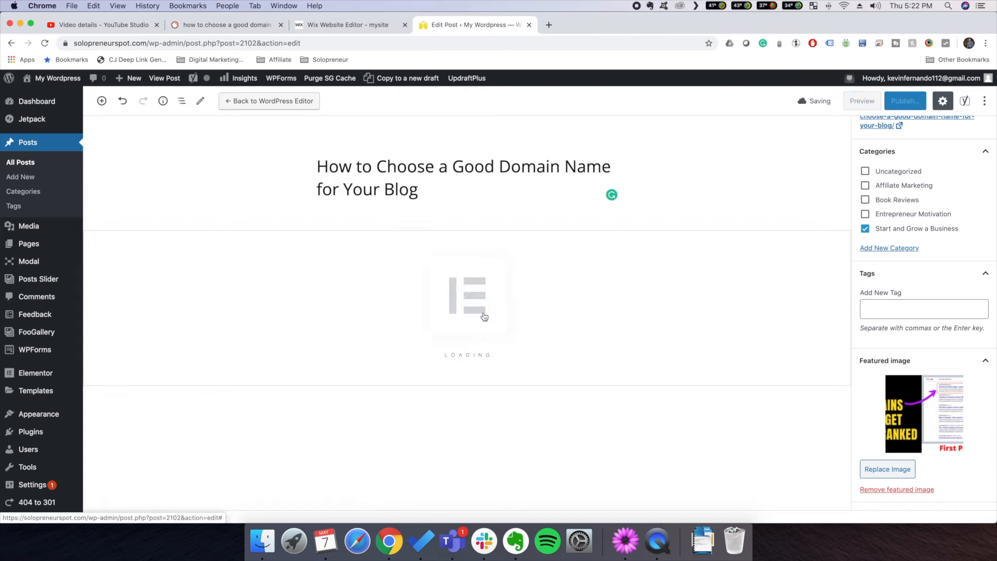
Switch to the Wix post, start a new paragraph below its last body text and close the SEO settings
key("ctrl+shift+Tab")
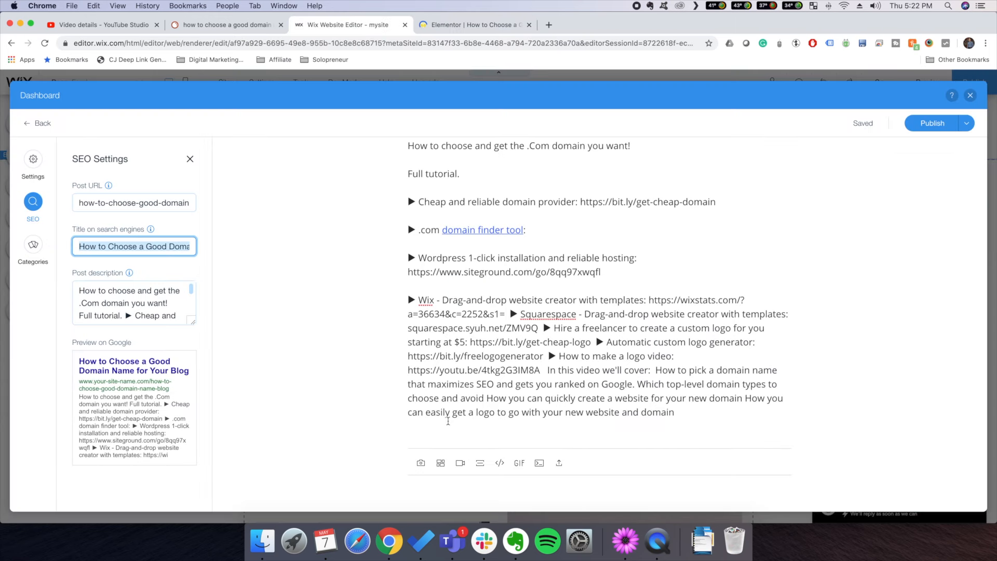
left_click(528, 413)
key("super+a")
left_click(690, 418)
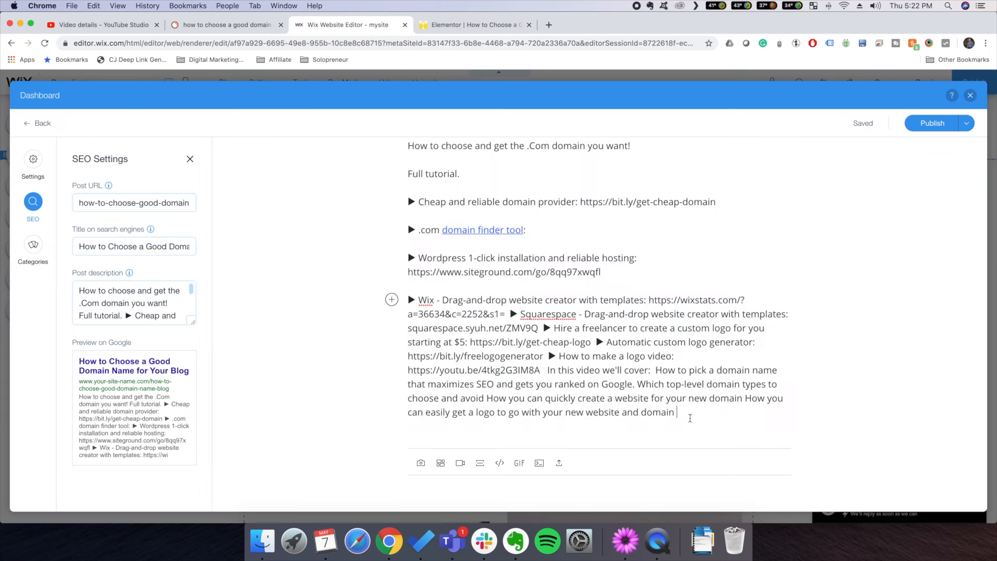
key("Return")
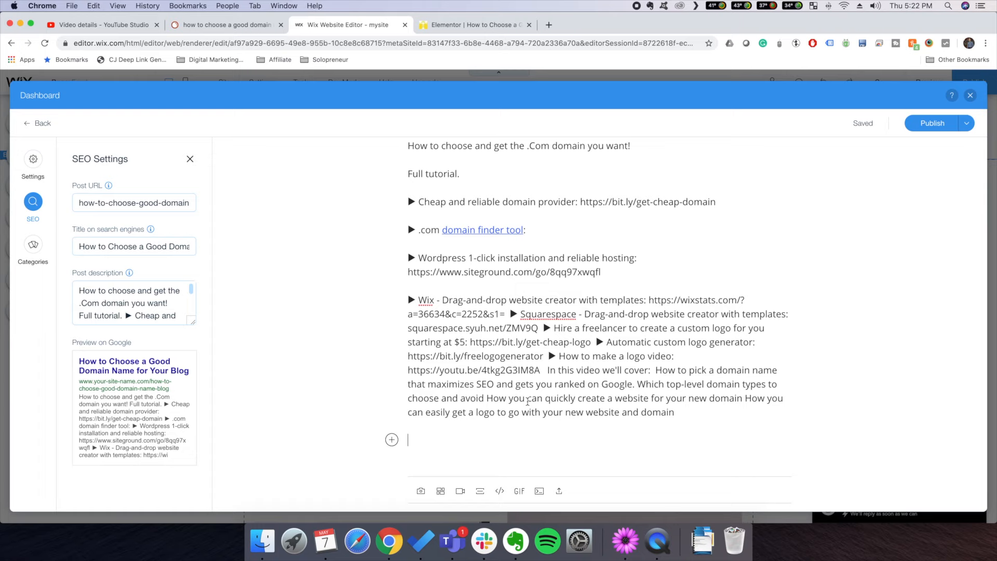
scroll(528, 401, "down", 1)
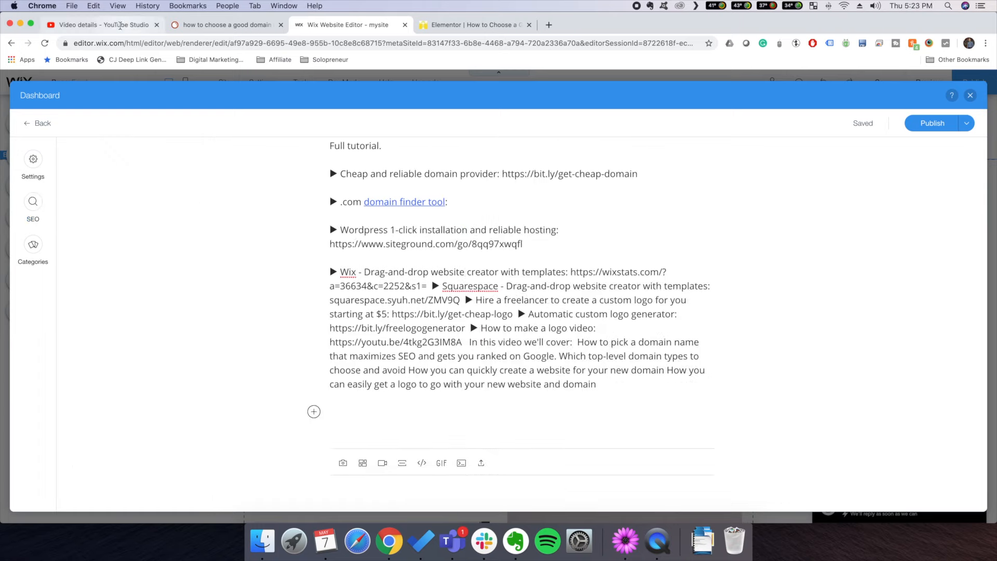
Open the domain name video's YouTube watch page from its Studio video details, skip the ad and pause playback
left_click(123, 28)
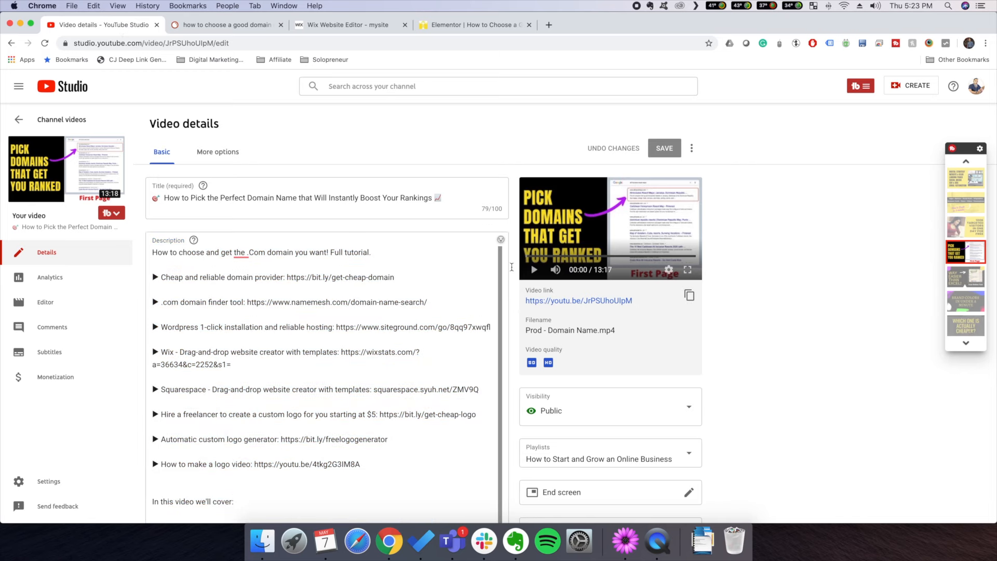
left_click(636, 271)
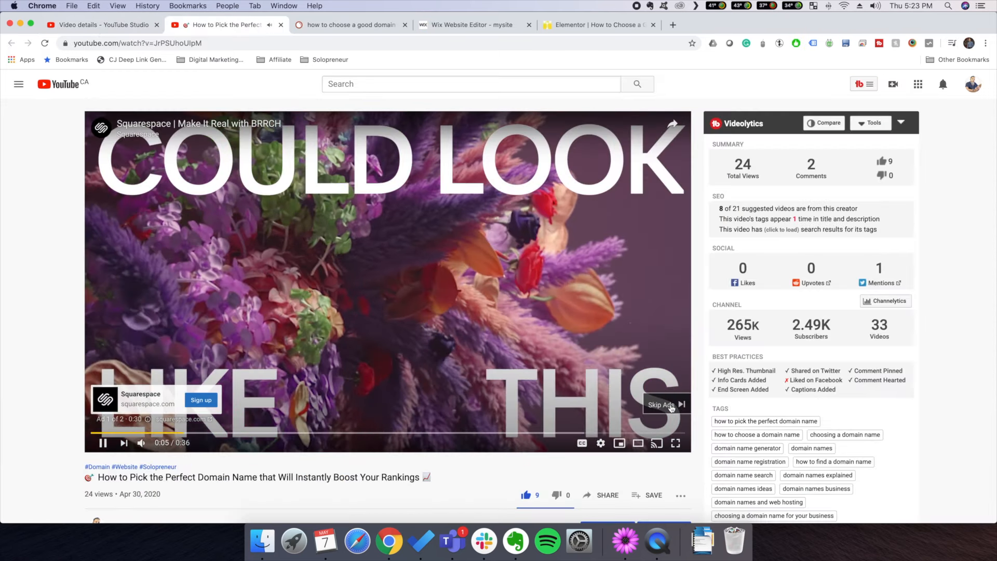
left_click(660, 408)
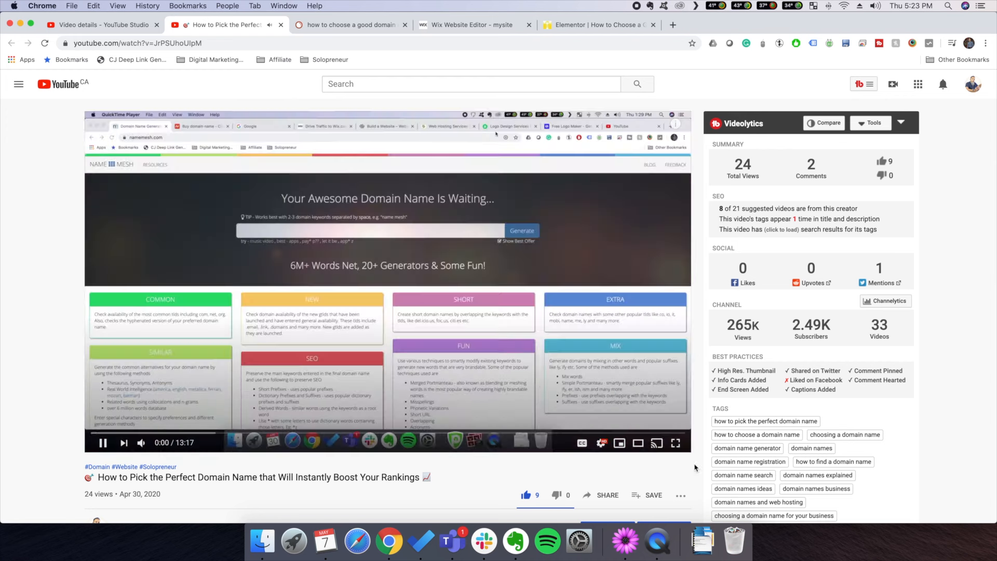
left_click(678, 499)
left_click(340, 372)
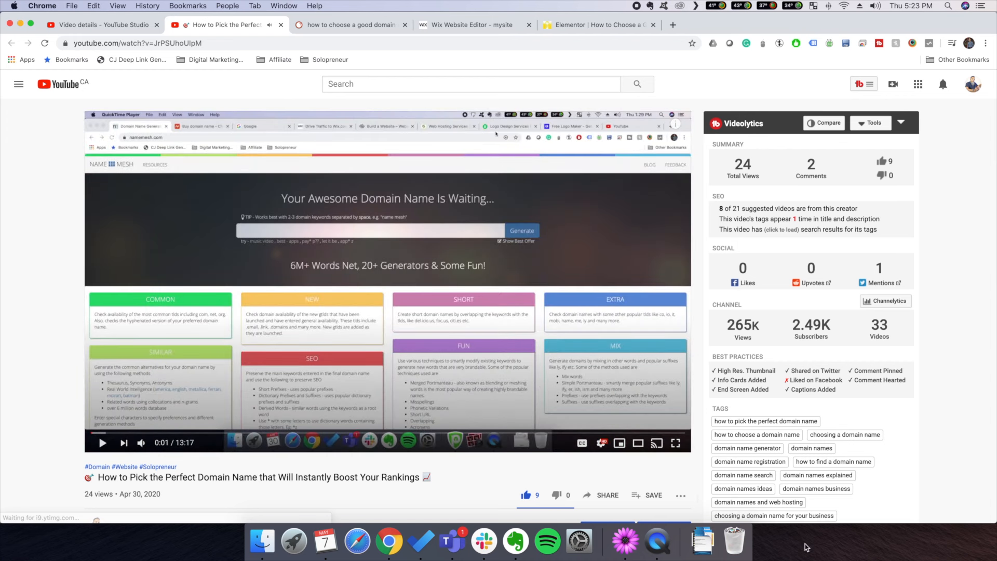
Show the domain name video's transcript and copy its whole text, including the timestamps
left_click(680, 496)
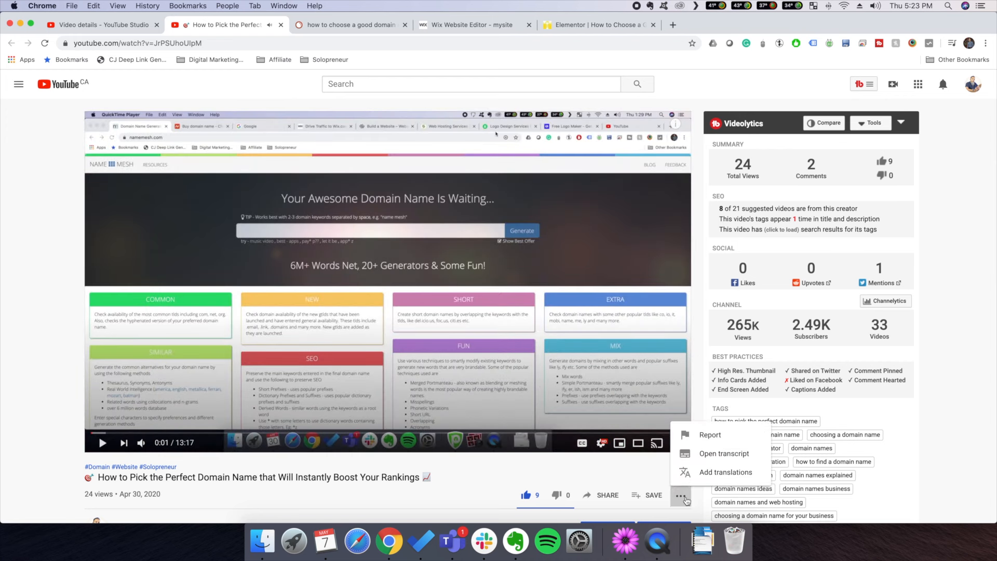
left_click(716, 454)
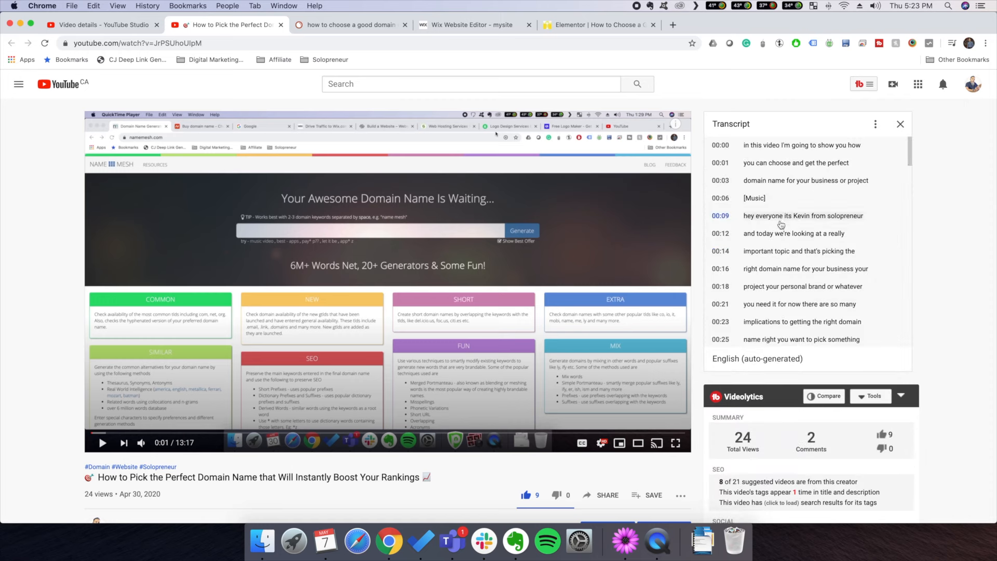
left_click_drag(713, 145, 852, 338)
scroll(852, 338, "up", 20)
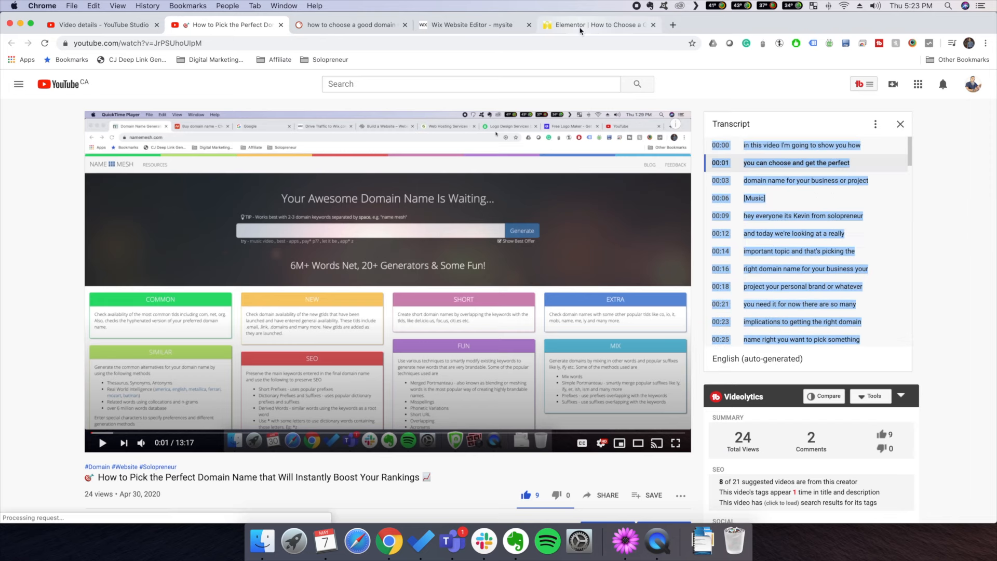
In the post's Elementor editor, add a heading below the last body text reading "Full Video Transcript"
left_click(598, 25)
scroll(500, 239, "down", 10)
scroll(499, 244, "up", 4)
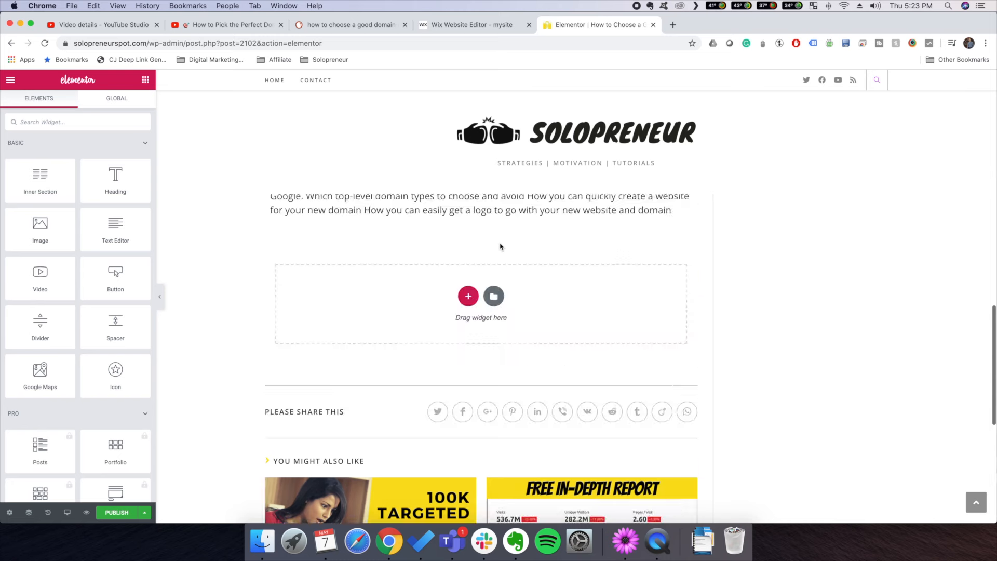
left_click_drag(131, 162, 406, 312)
triple_click(346, 240)
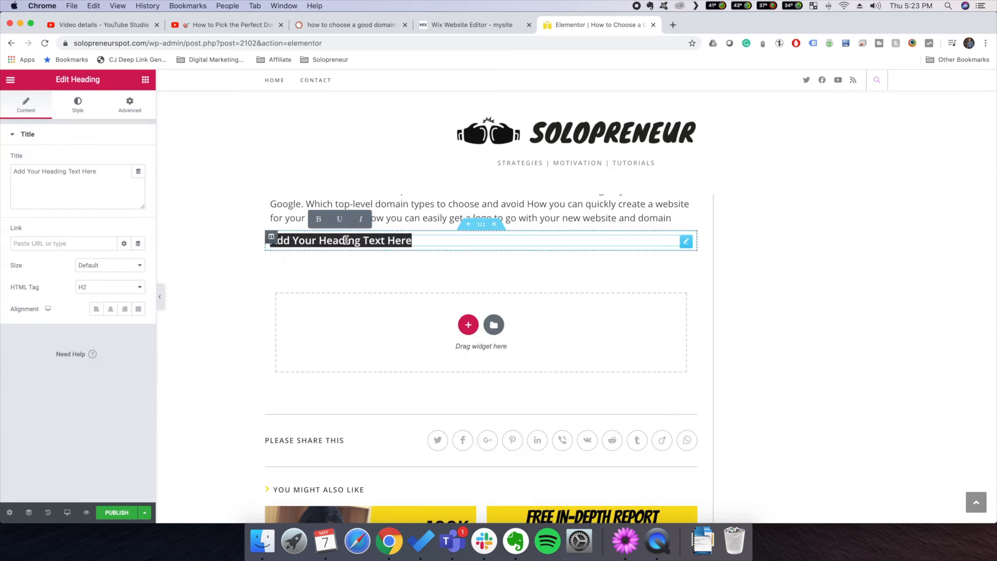
type("Full Transcript Bel")
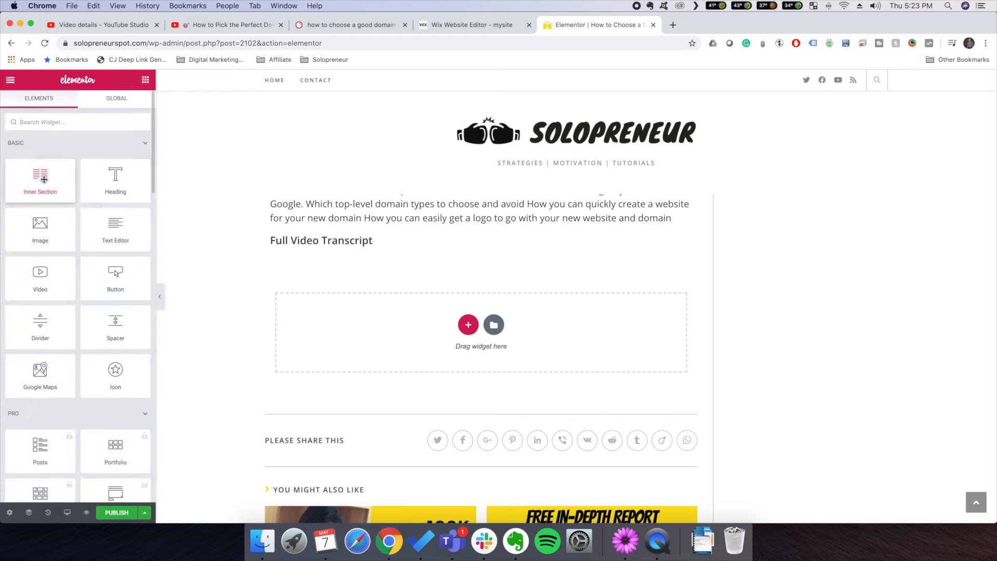
Add a Text Editor widget below the "Full Video Transcript" heading and replace its placeholder text with the copied transcript
left_click_drag(115, 225, 379, 323)
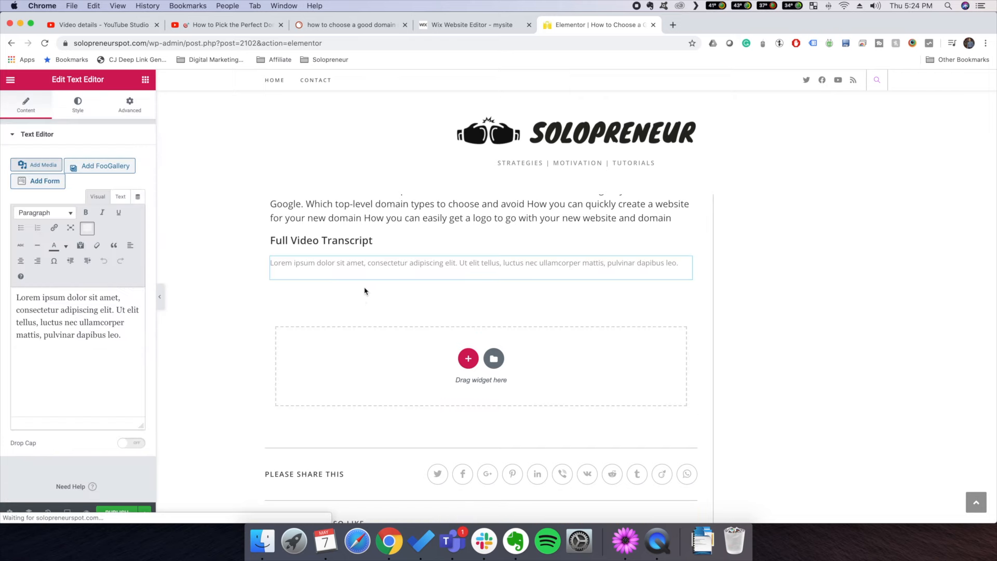
triple_click(355, 269)
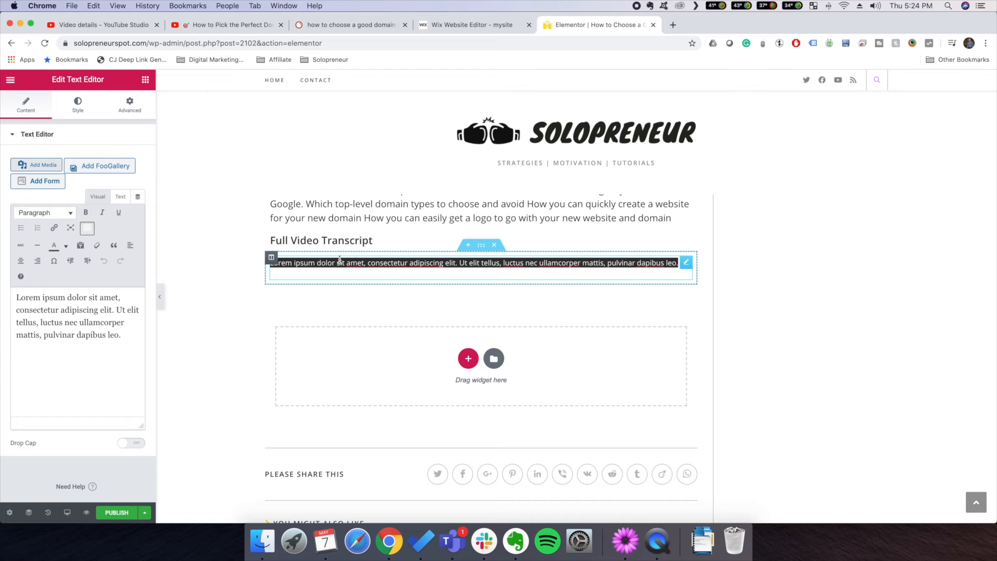
key("super+v")
Look through the pasted transcript in the Elementor post, from its opening lines to the last timestamps
scroll(431, 317, "up", 20)
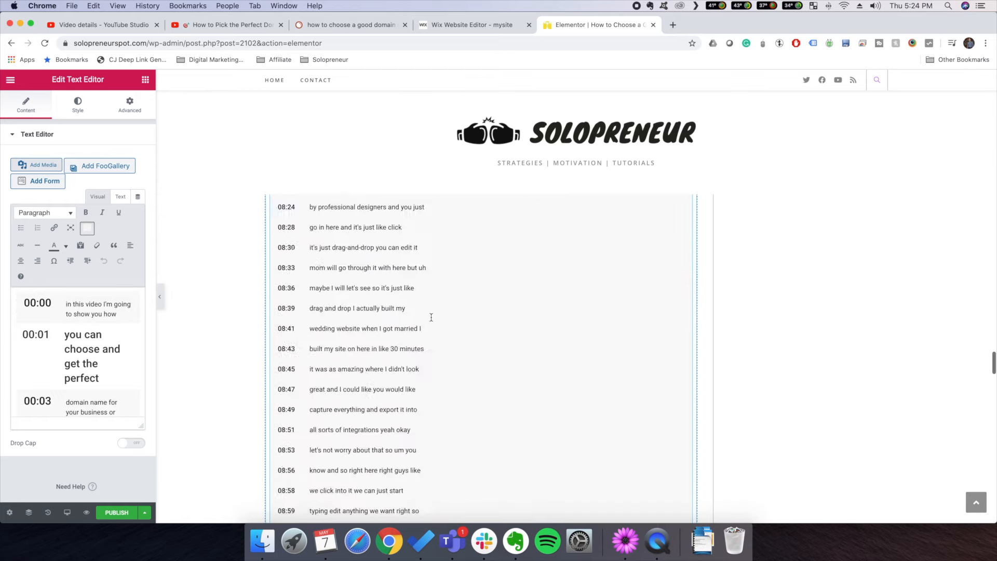
scroll(431, 318, "up", 20)
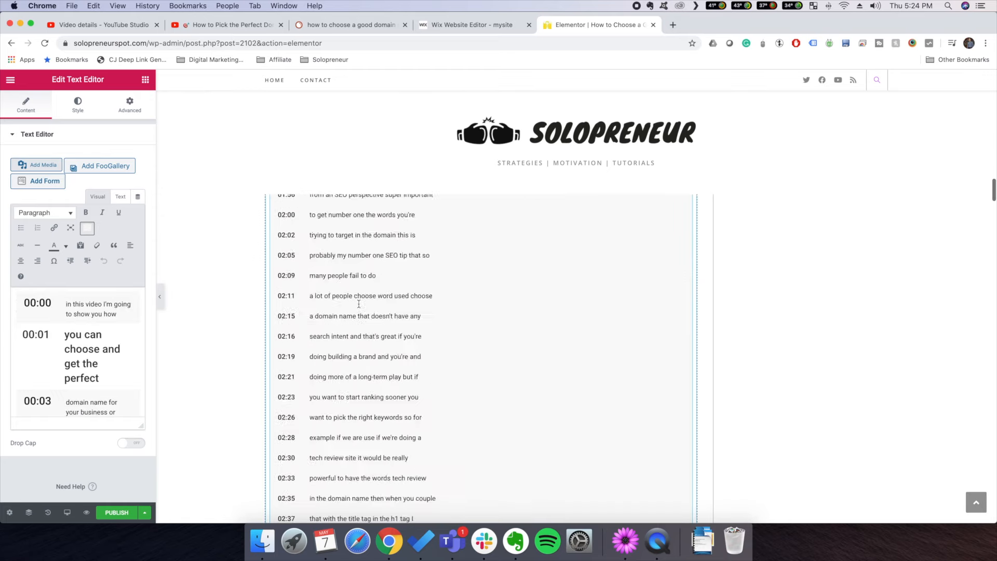
scroll(382, 382, "down", 15)
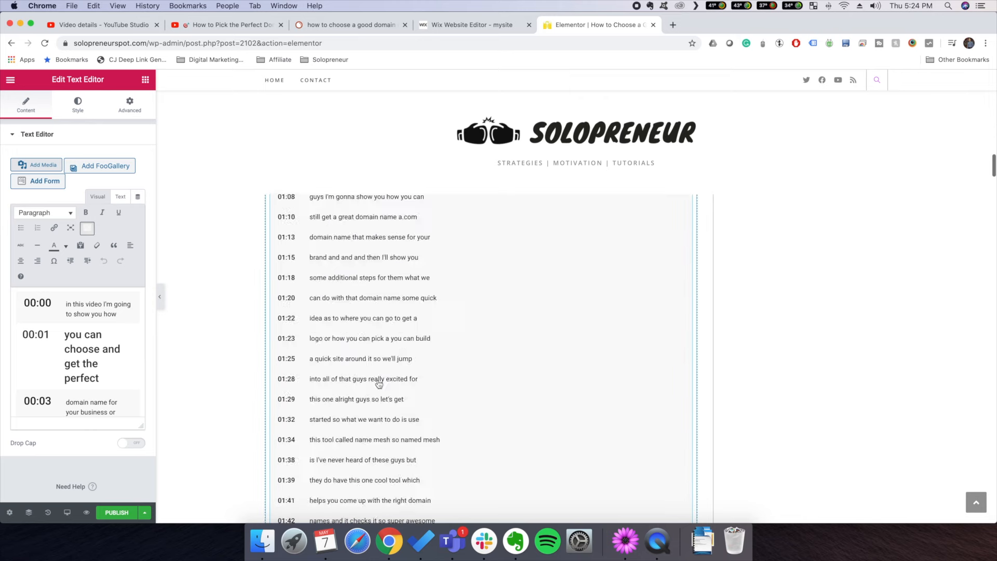
scroll(378, 379, "down", 10)
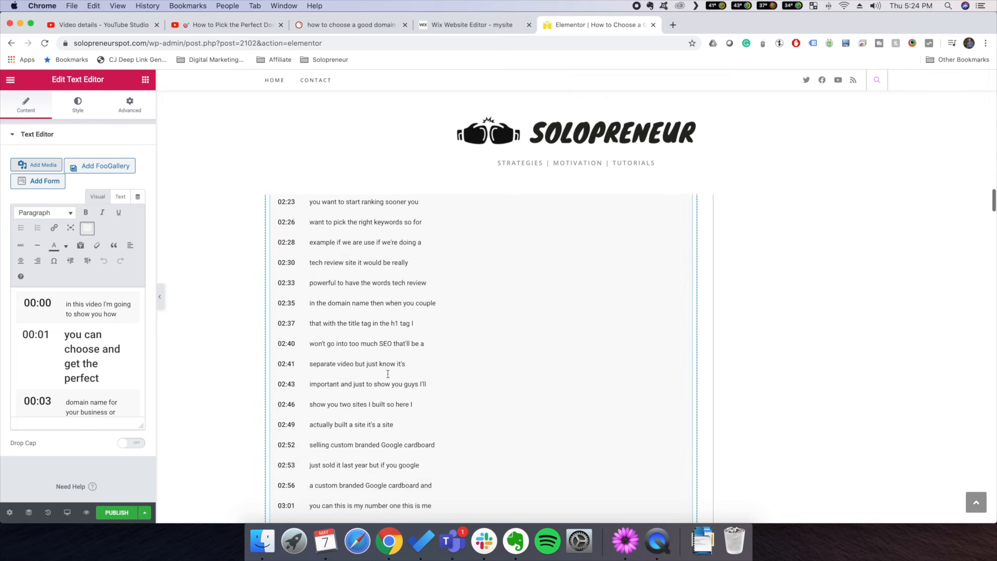
scroll(399, 373, "down", 20)
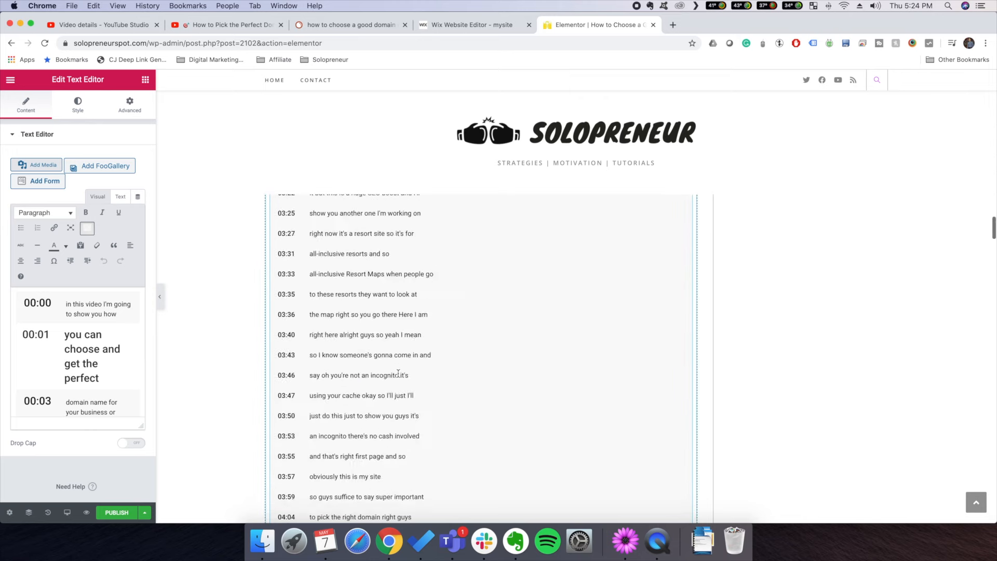
scroll(396, 374, "down", 20)
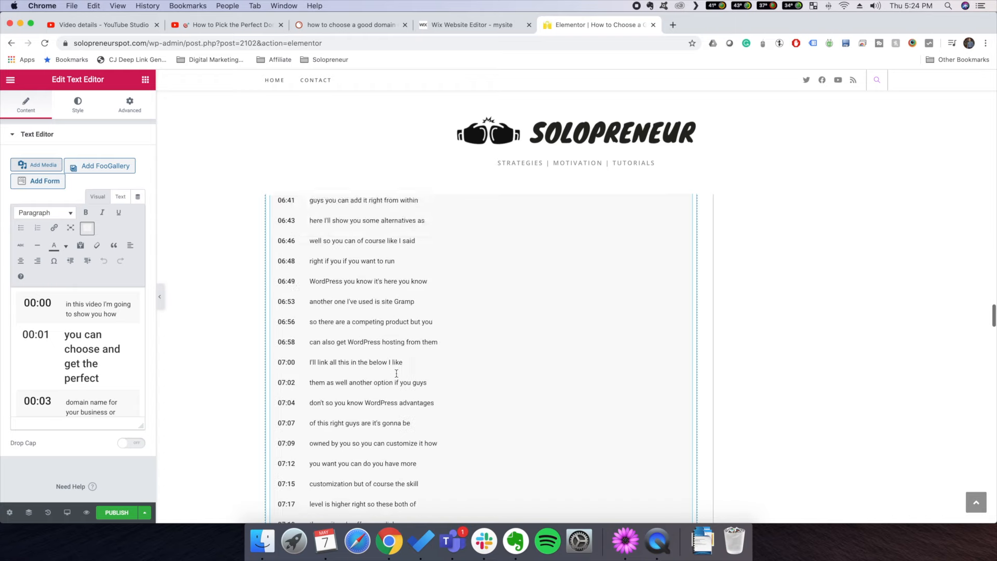
scroll(395, 371, "down", 20)
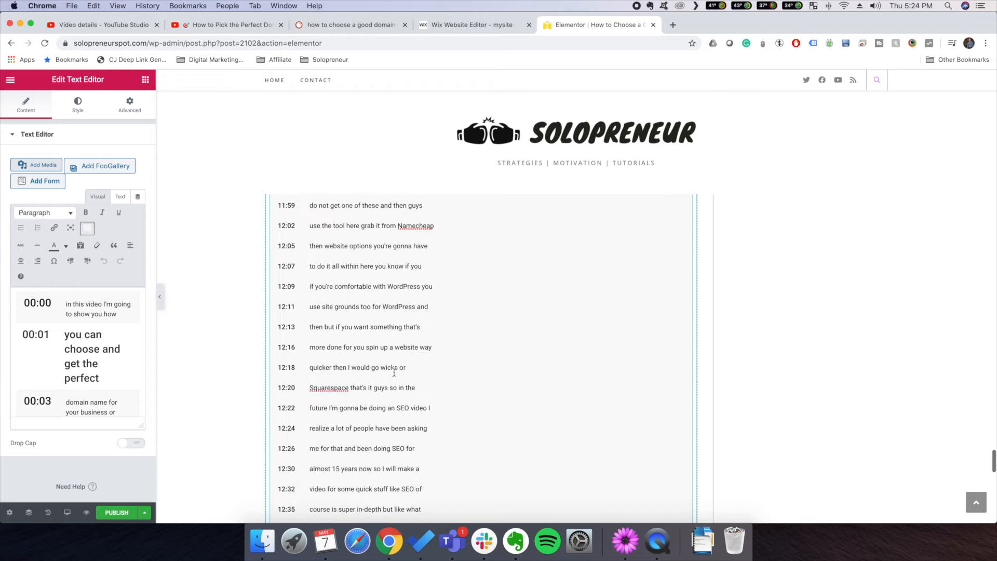
scroll(396, 375, "up", 20)
scroll(395, 375, "up", 20)
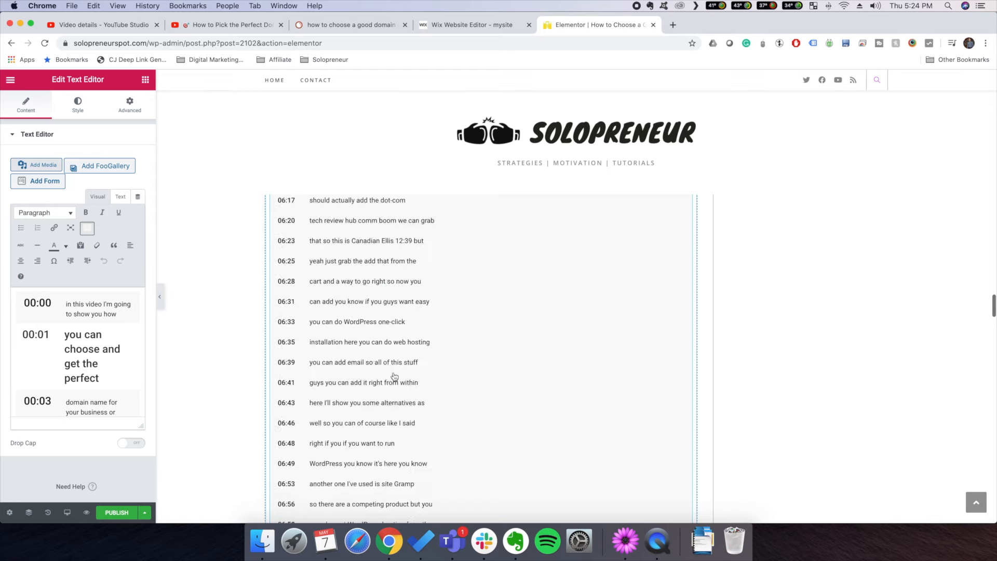
scroll(394, 366, "down", 15)
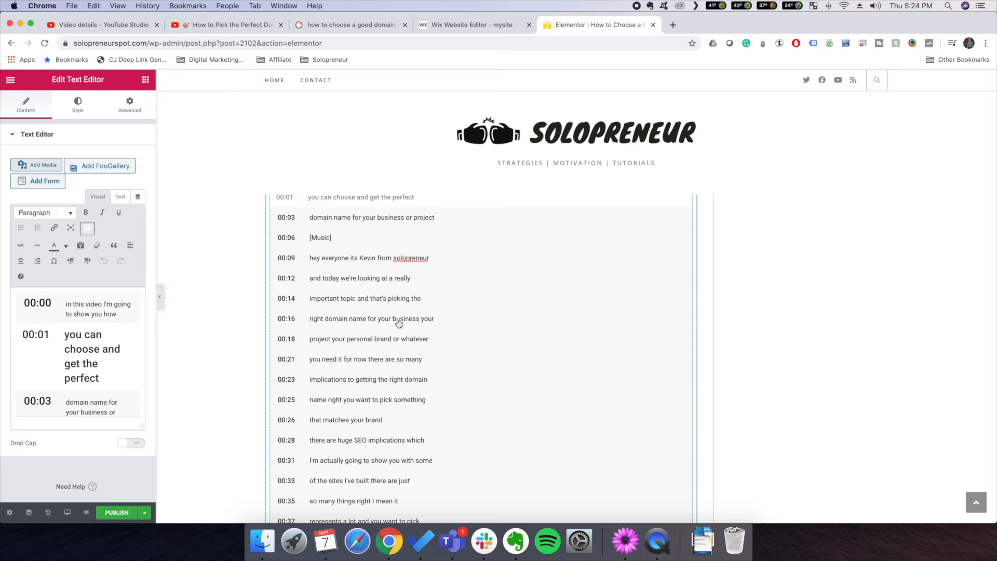
scroll(452, 345, "down", 10)
scroll(442, 347, "down", 20)
scroll(437, 347, "down", 15)
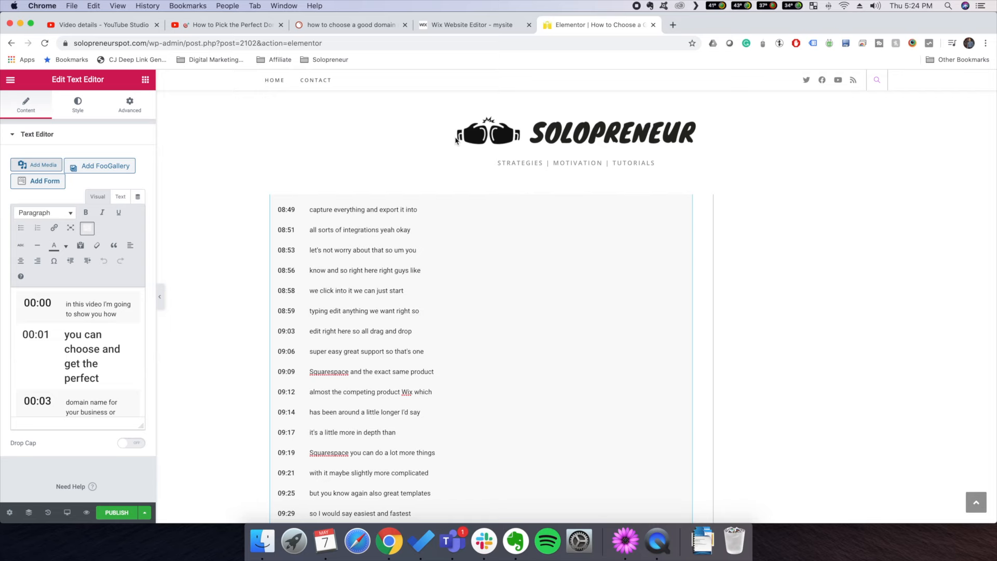
Switch to the Wix post and paste the copied transcript below its last body paragraph
left_click(455, 26)
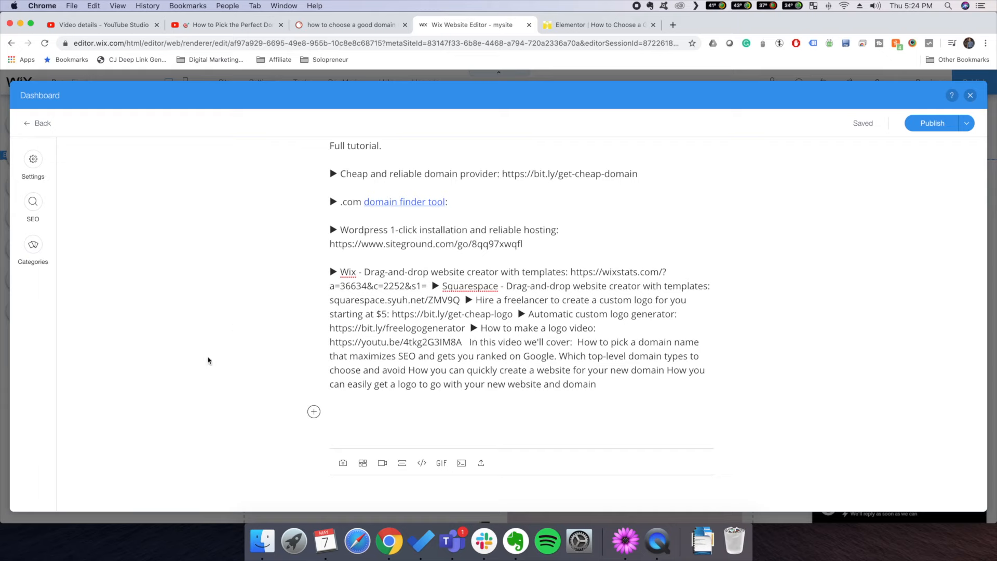
left_click(314, 412)
left_click(404, 416)
key("super+v")
scroll(430, 392, "up", 20)
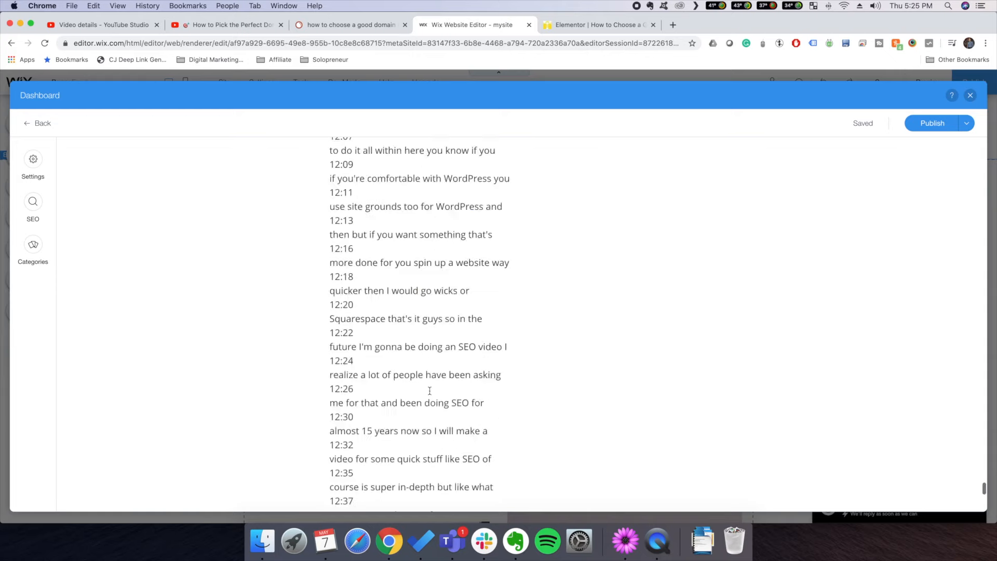
scroll(430, 392, "up", 20)
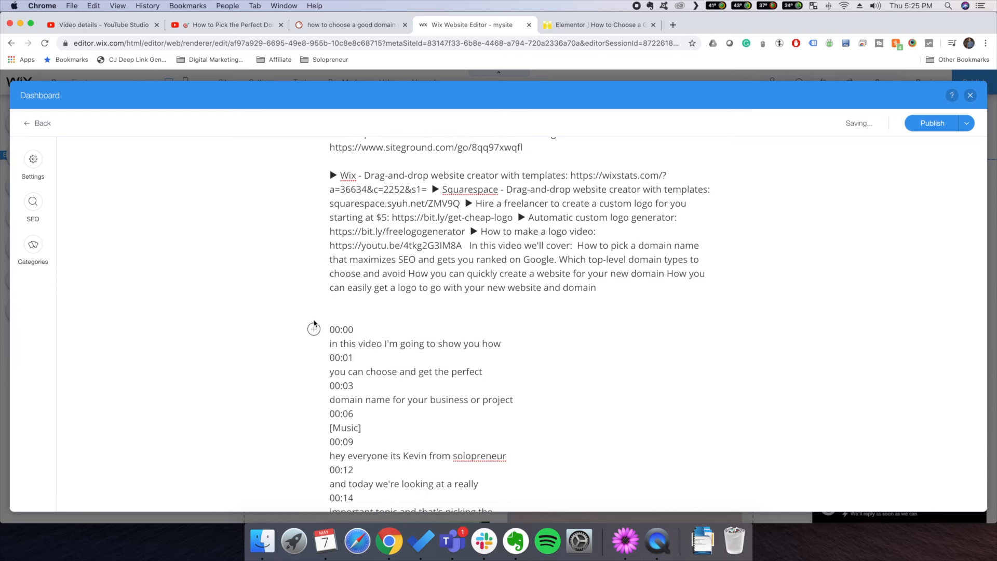
Insert the line "Full Transcript" above the pasted transcript in the Wix post
left_click(358, 318)
key("Return")
key("Up")
type("Full Transceipt")
key("BackSpace")
key("BackSpace")
key("BackSpace")
key("BackSpace")
type("ript")
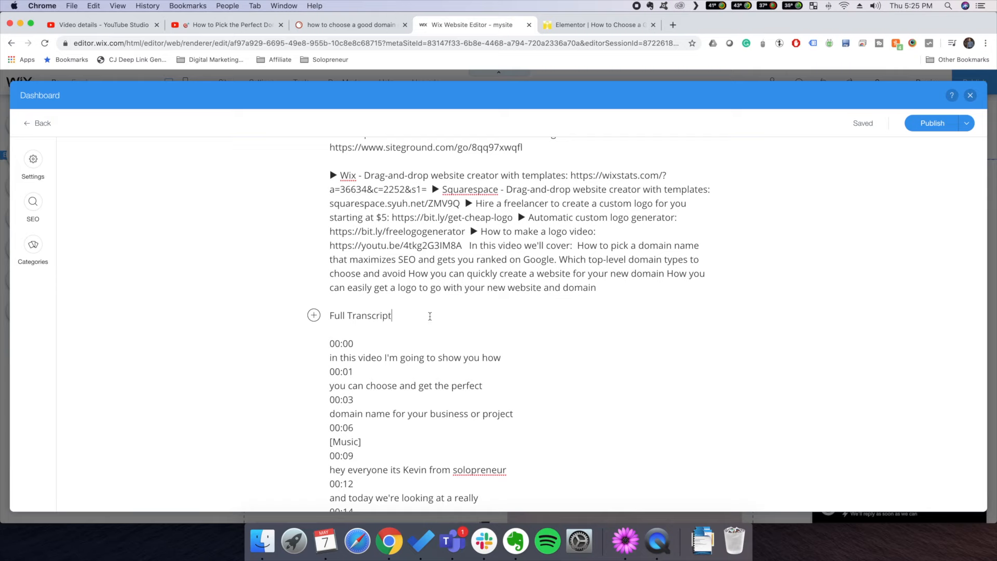
Make the "Full Transcript" line bold and format it as a larger heading
left_click_drag(432, 317, 323, 317)
key("super+b")
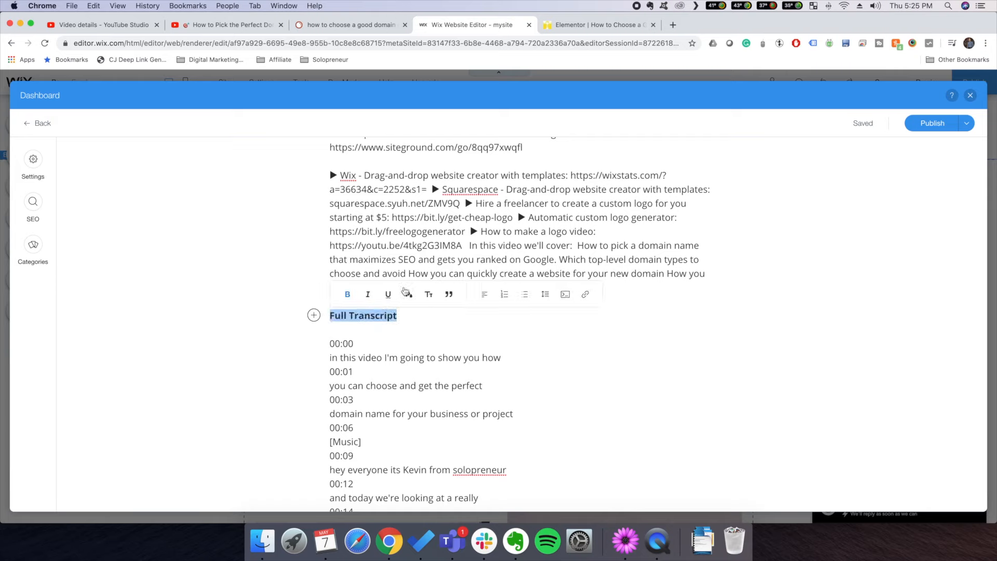
left_click(429, 295)
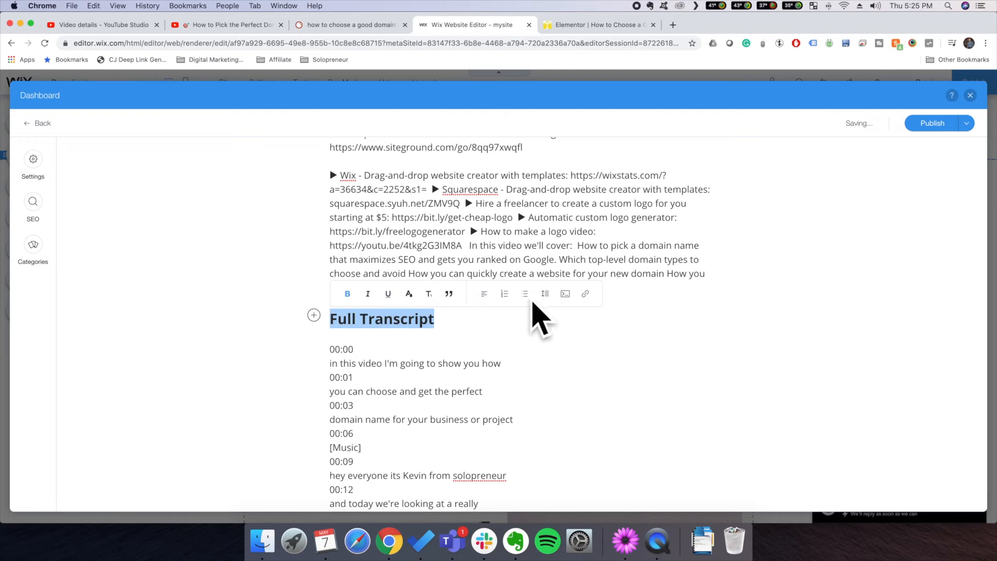
left_click(403, 375)
Review the Wix post from the end of the transcript back to its title and check the available publishing options
scroll(519, 421, "down", 20)
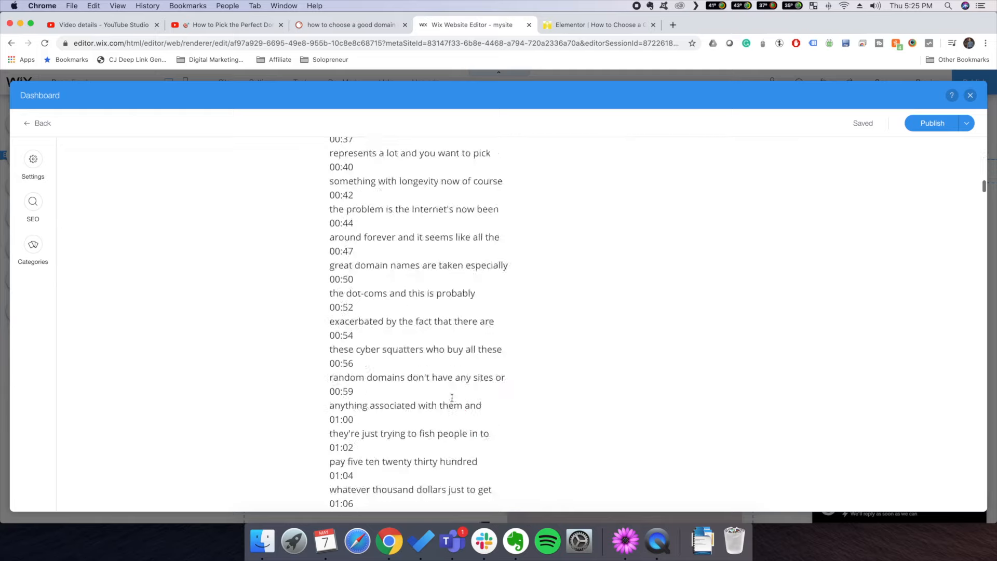
scroll(519, 420, "down", 20)
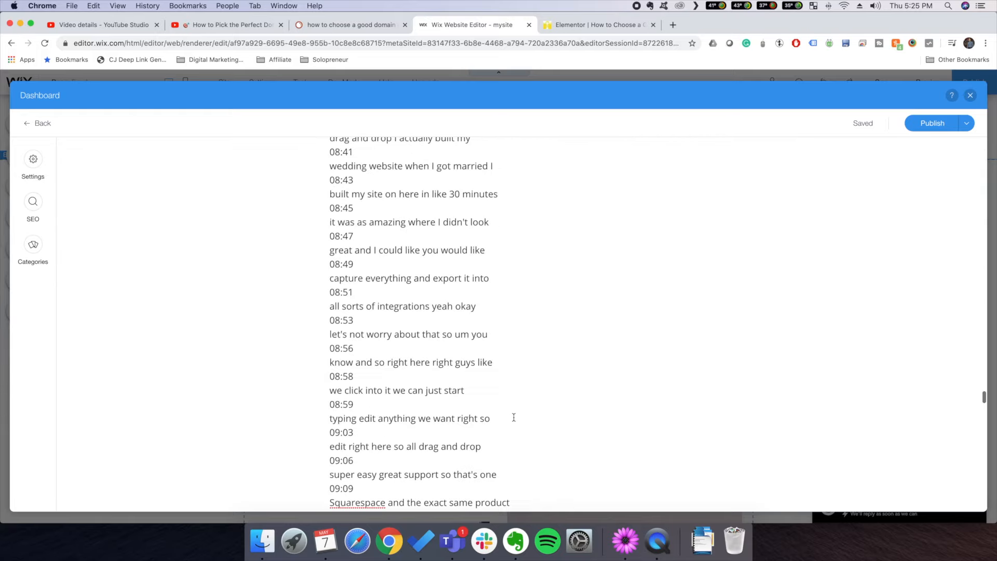
scroll(518, 420, "down", 15)
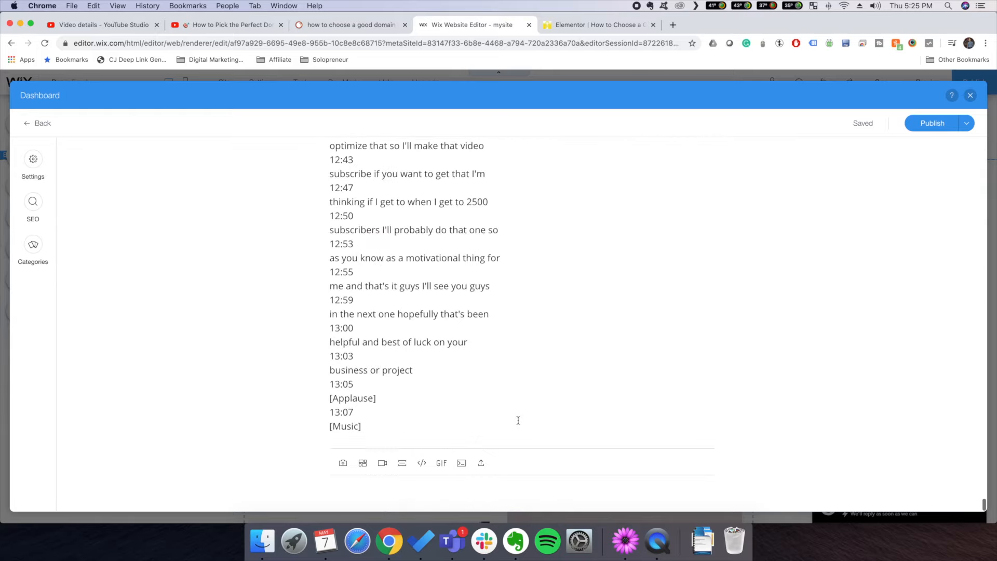
scroll(519, 421, "up", 20)
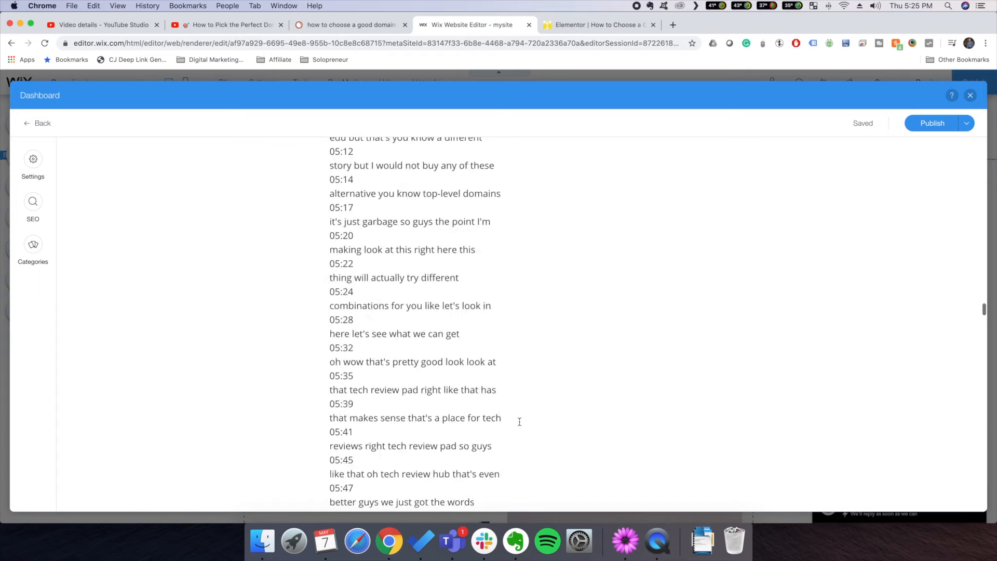
scroll(592, 398, "down", 10)
scroll(587, 400, "up", 3)
scroll(587, 399, "up", 5)
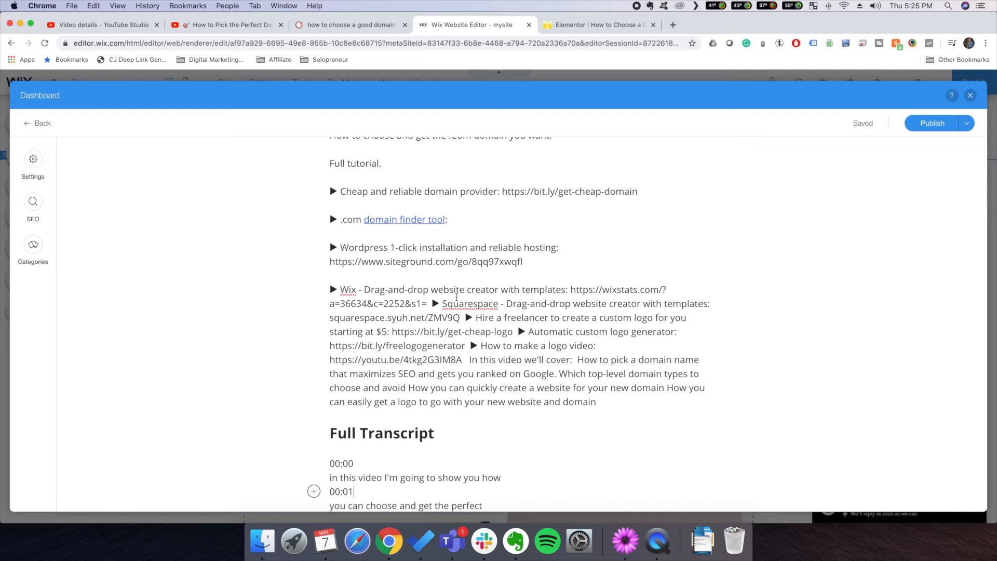
scroll(525, 242, "down", 2)
scroll(525, 242, "down", 1)
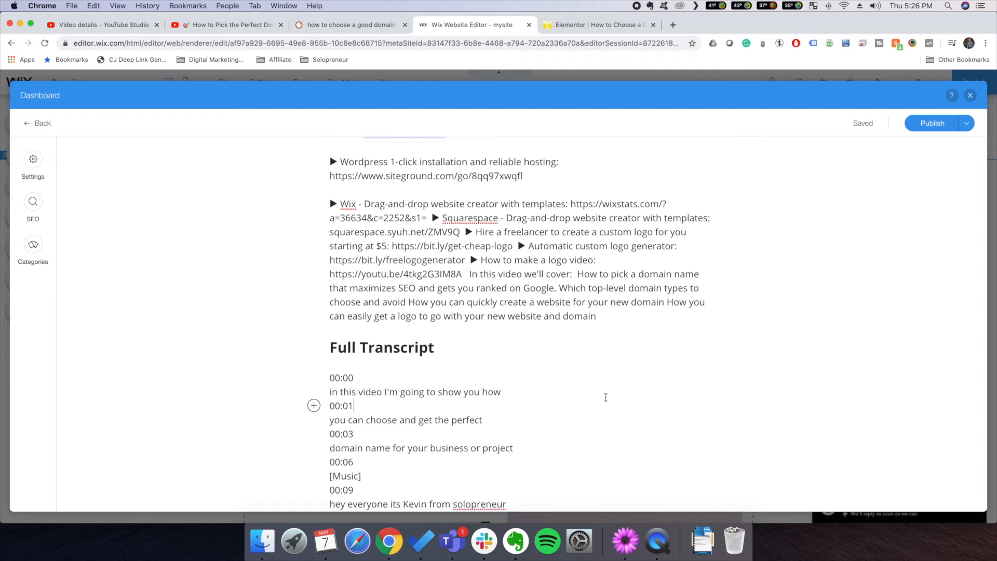
scroll(593, 401, "down", 5)
scroll(593, 402, "up", 20)
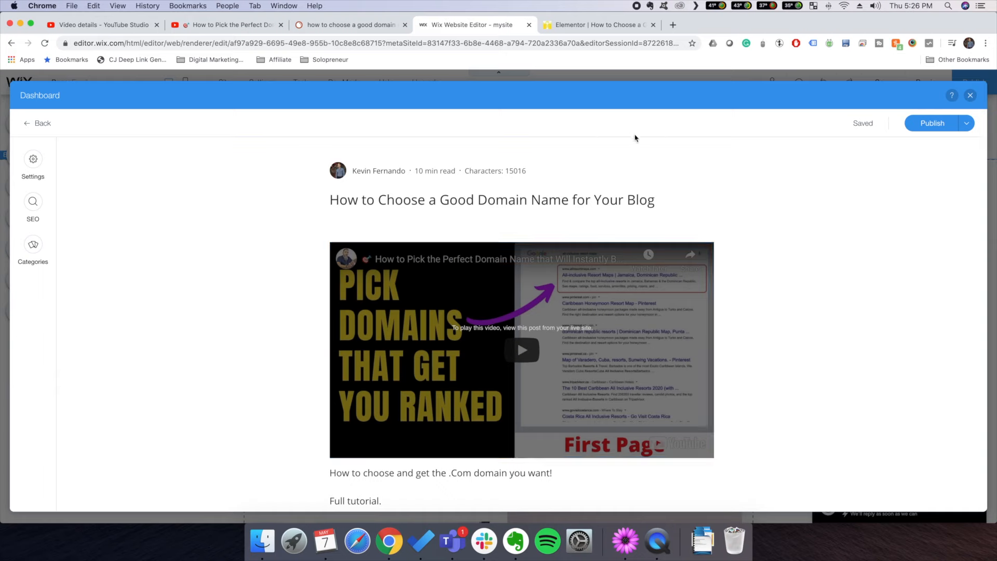
left_click(967, 123)
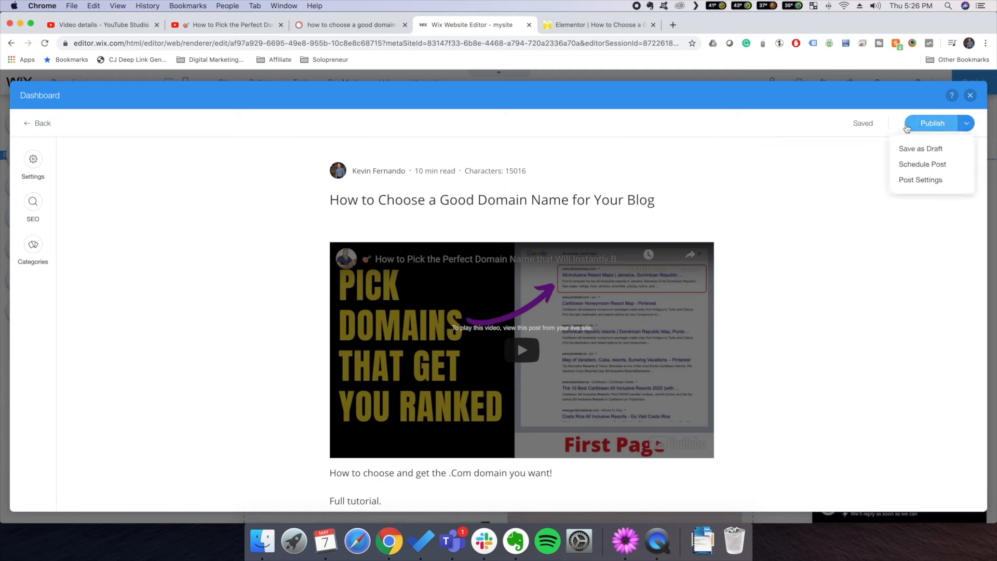
left_click(827, 156)
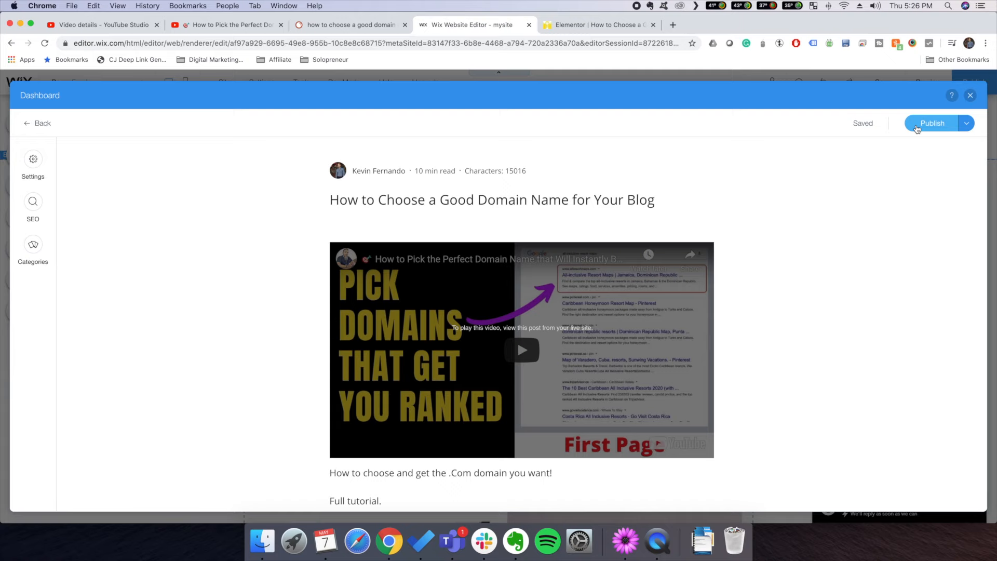
Switch to the WordPress dashboard and open the draft post "How to Choose a Good Domain Name for Your Blog" for editing
left_click(610, 30)
scroll(693, 212, "down", 5)
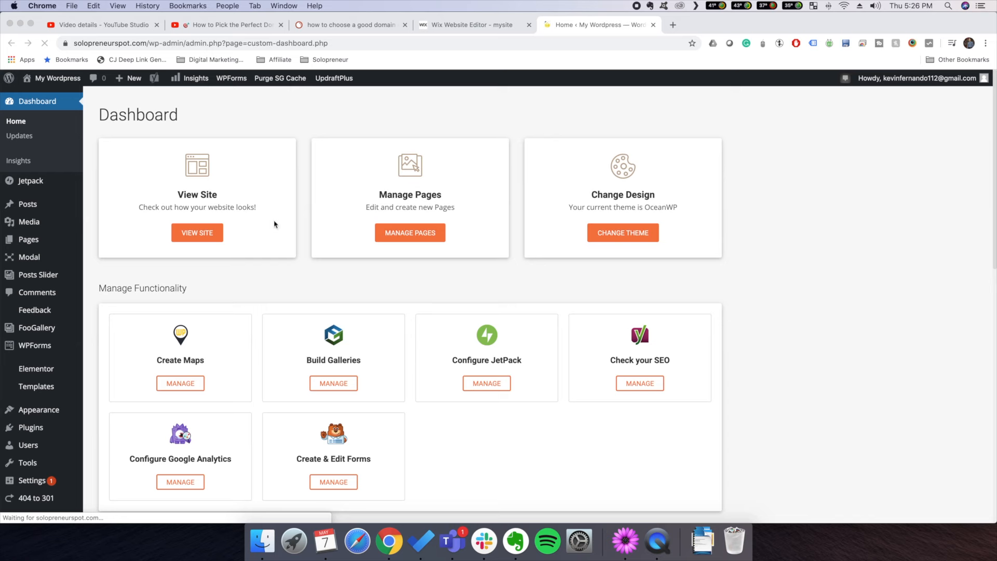
mouse_move(32, 205)
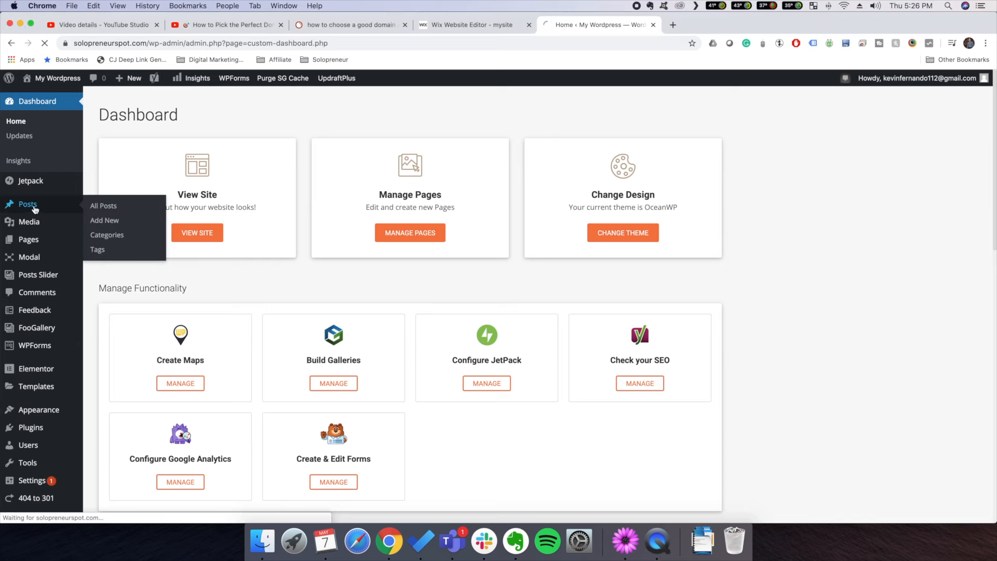
left_click(97, 206)
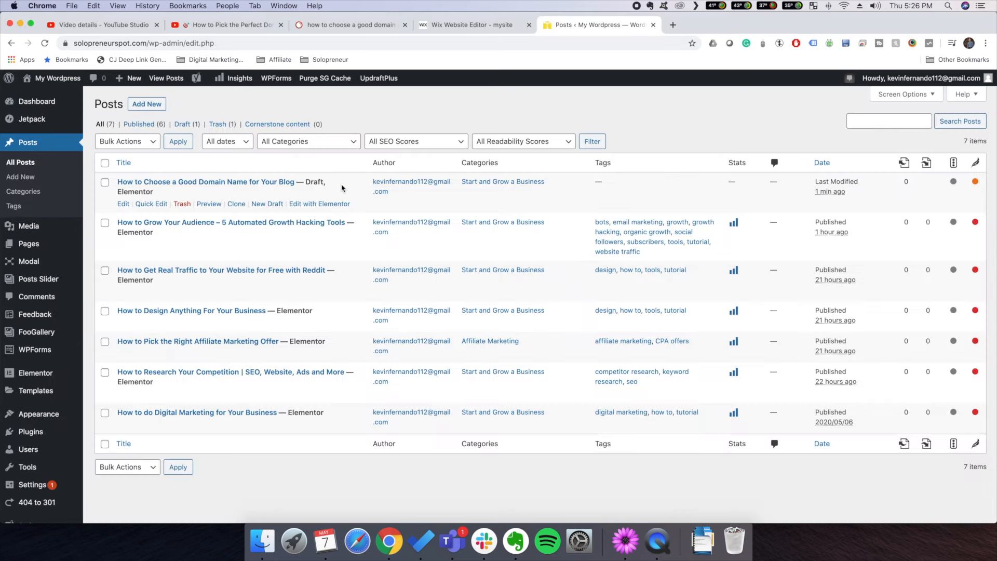
left_click(124, 204)
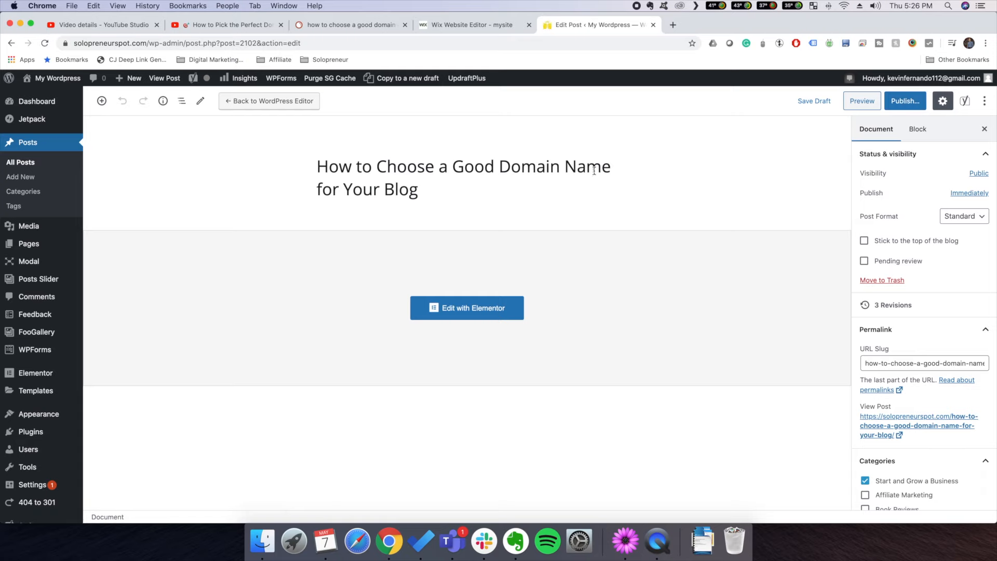
Review the YouTube video's title and description and compare them with the SEMrush keyword list for choosing a good domain name
left_click(121, 25)
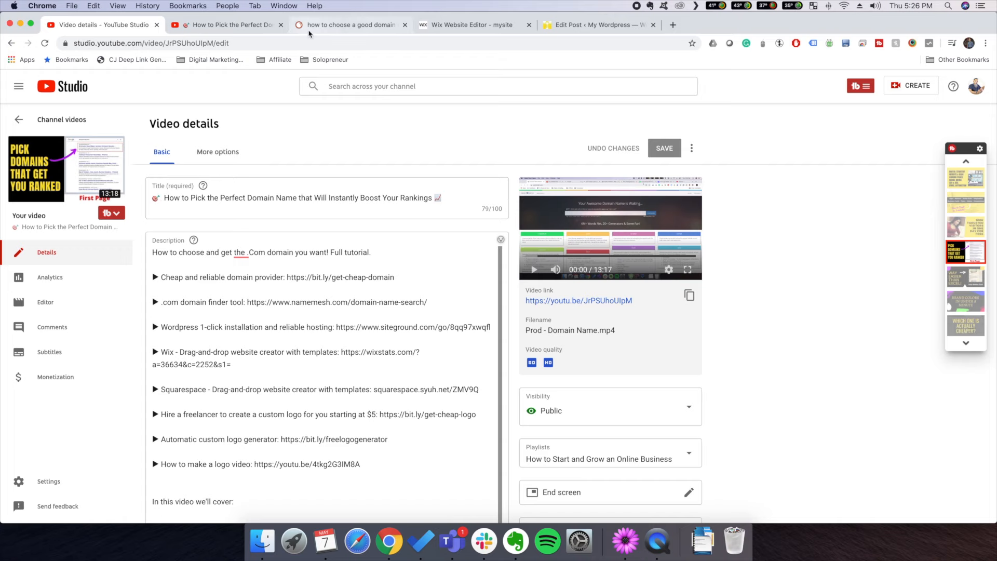
left_click(350, 26)
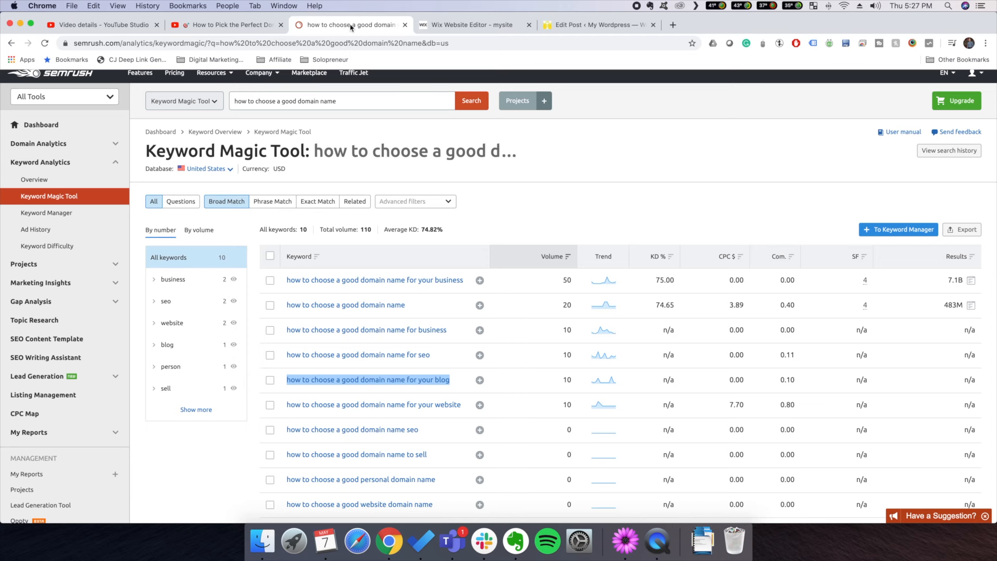
left_click(130, 25)
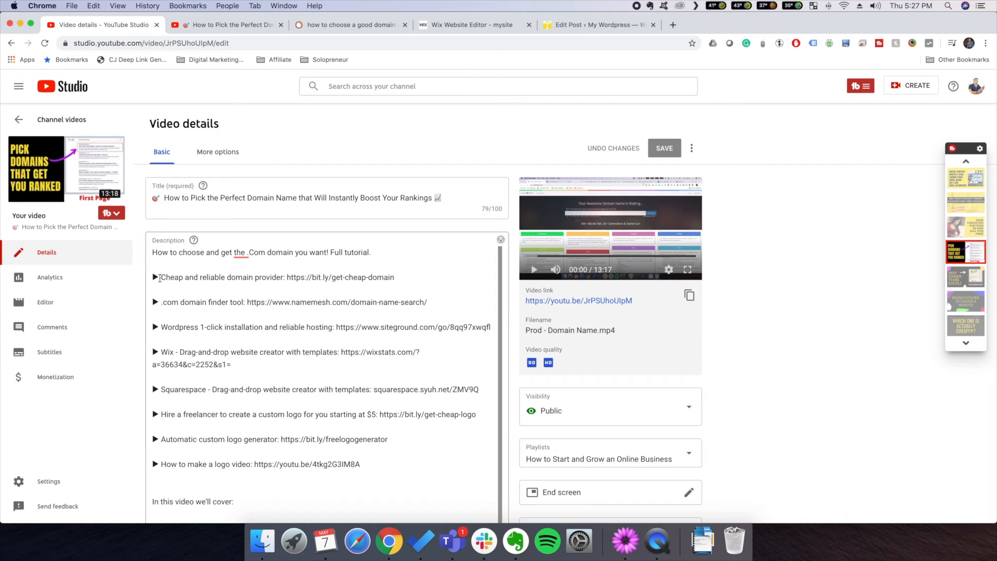
scroll(337, 316, "down", 5)
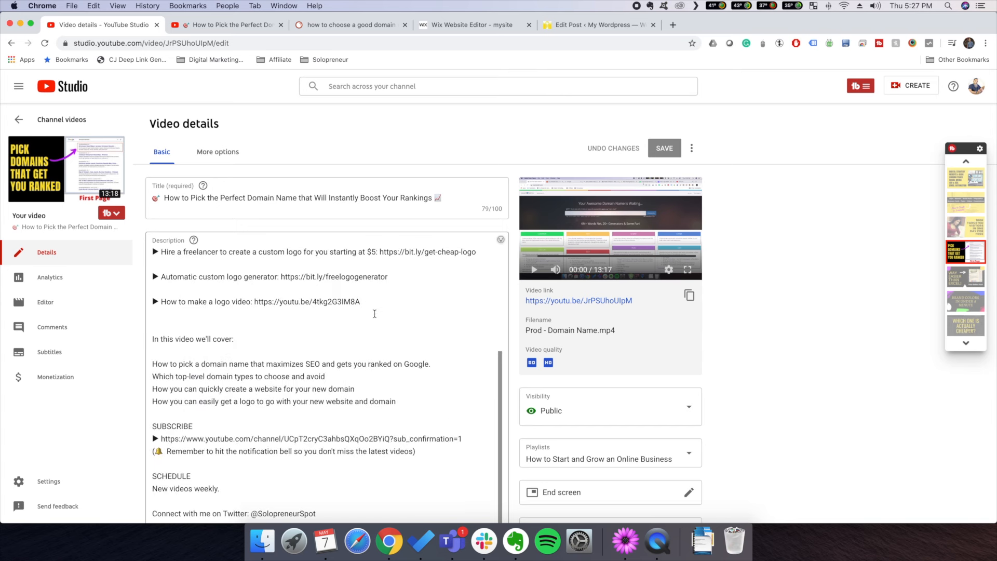
scroll(374, 313, "up", 5)
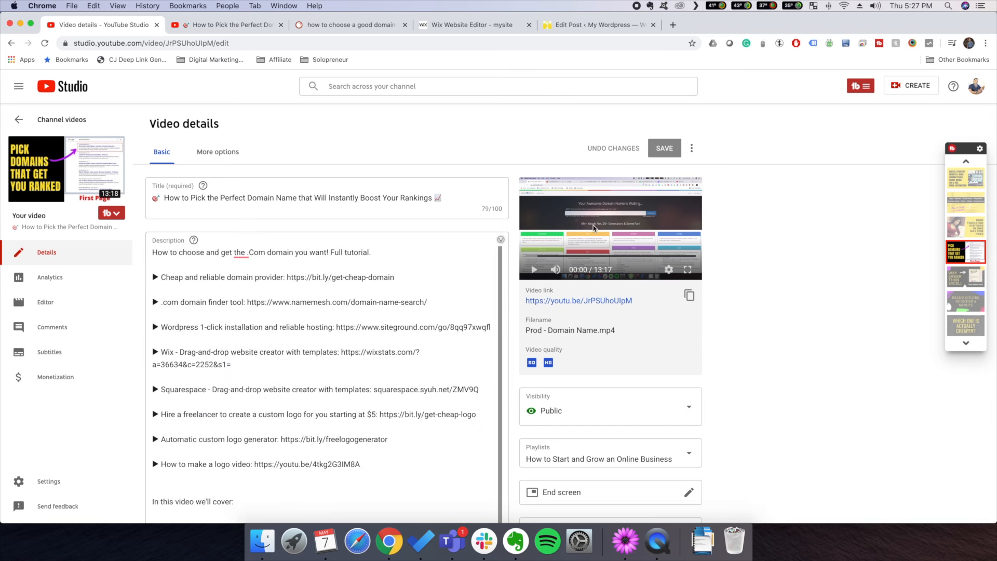
mouse_move(110, 161)
left_click_drag(164, 198, 431, 196)
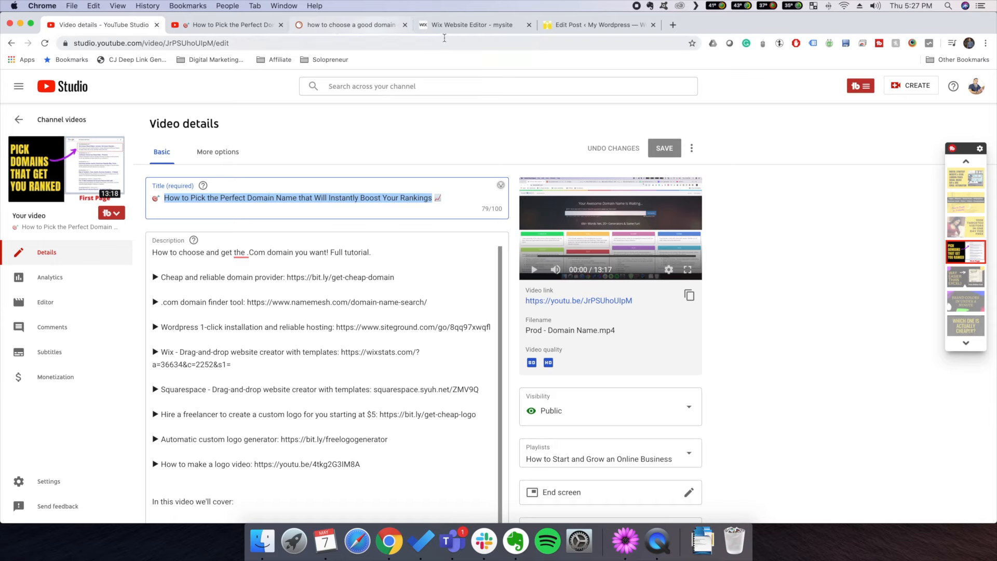
Examine the Wix post's SEO settings, including its search title, post description and Google preview
left_click(475, 30)
left_click(33, 201)
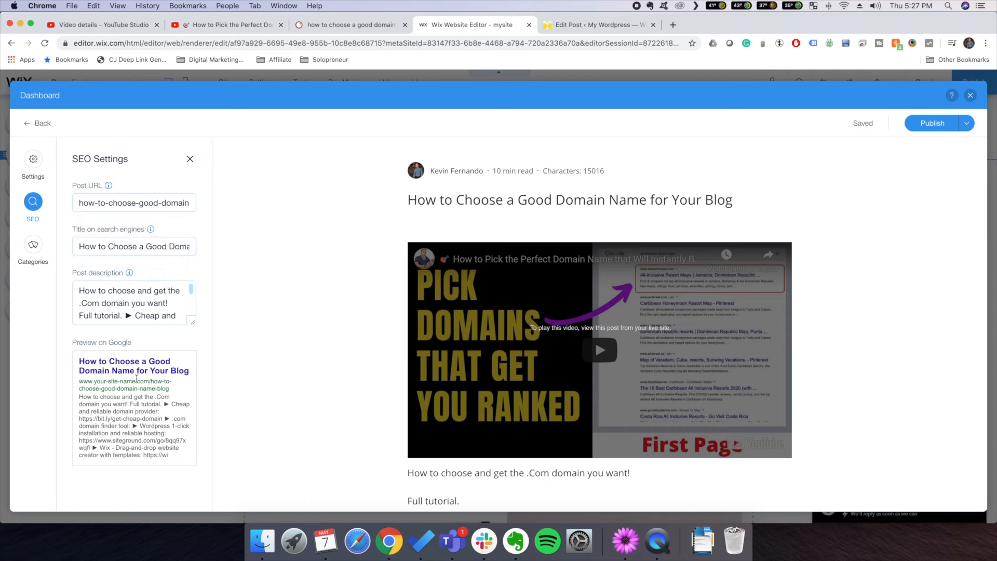
left_click(112, 303)
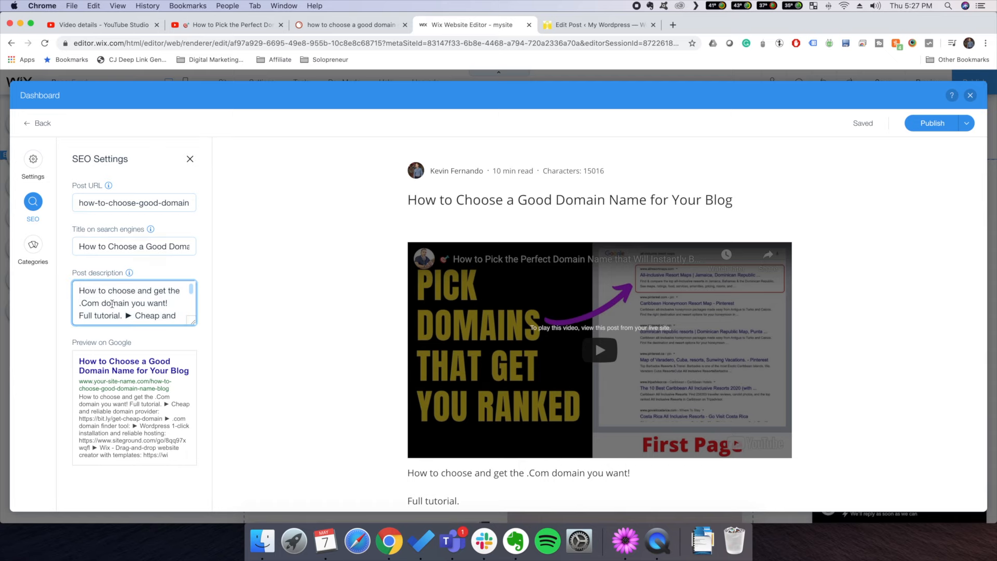
In the WordPress post's search snippet, copy the SEO title "How to Choose a Good Domain Name for Your Blog" into the meta description
left_click(598, 24)
scroll(614, 451, "down", 10)
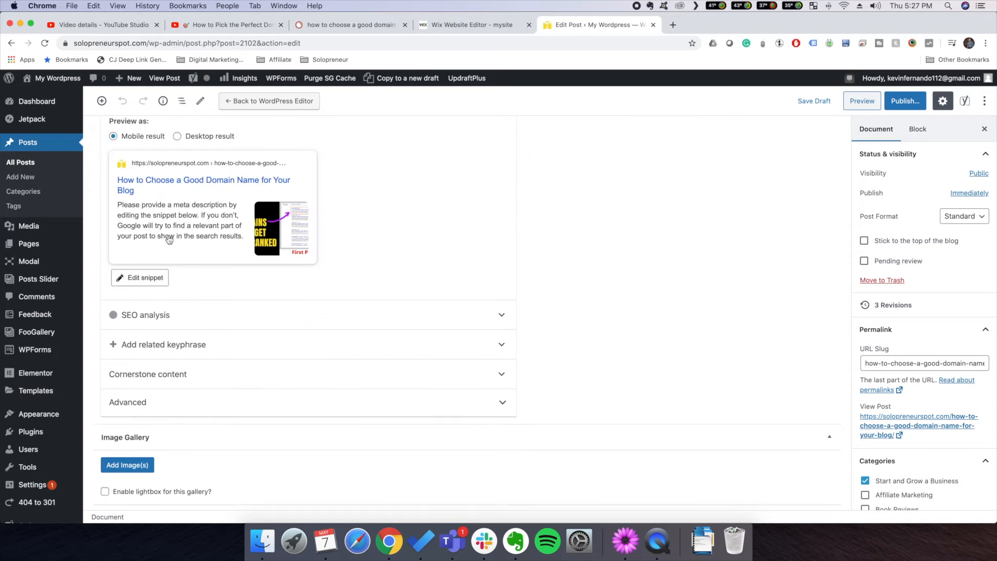
left_click(140, 277)
scroll(190, 396, "down", 2)
left_click(278, 355)
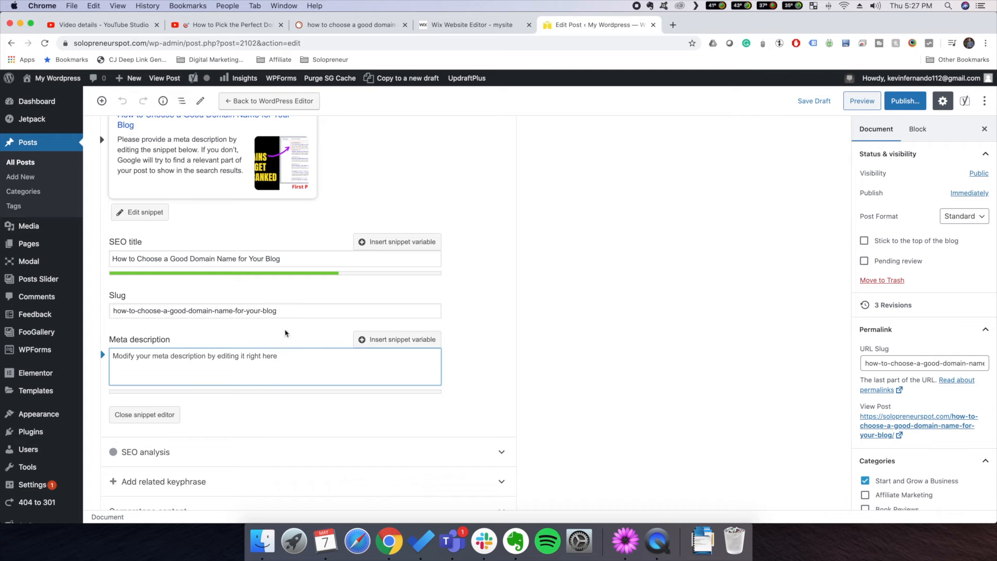
triple_click(289, 259)
key("cmd+c")
left_click(277, 359)
key("cmd+v")
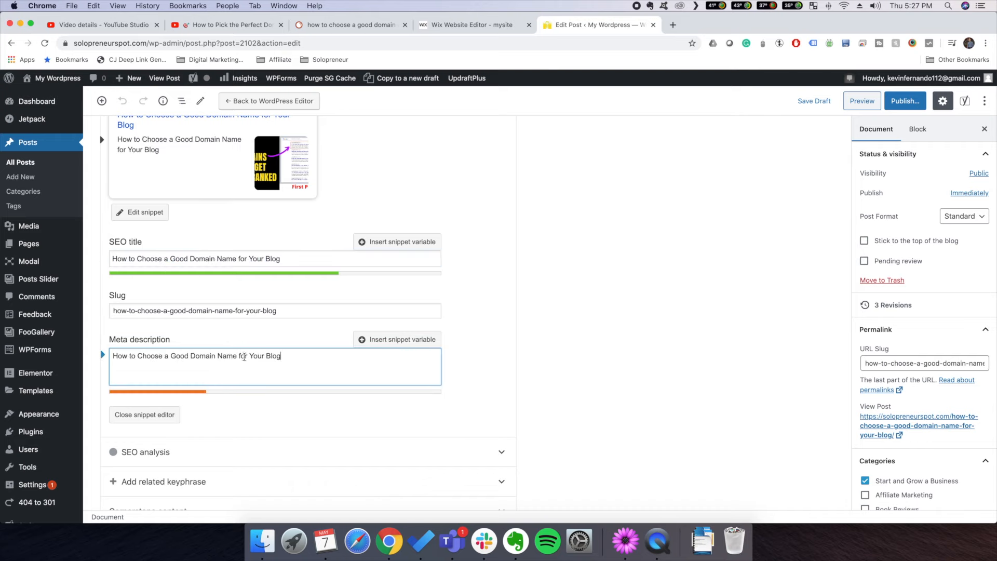
scroll(560, 332, "up", 12)
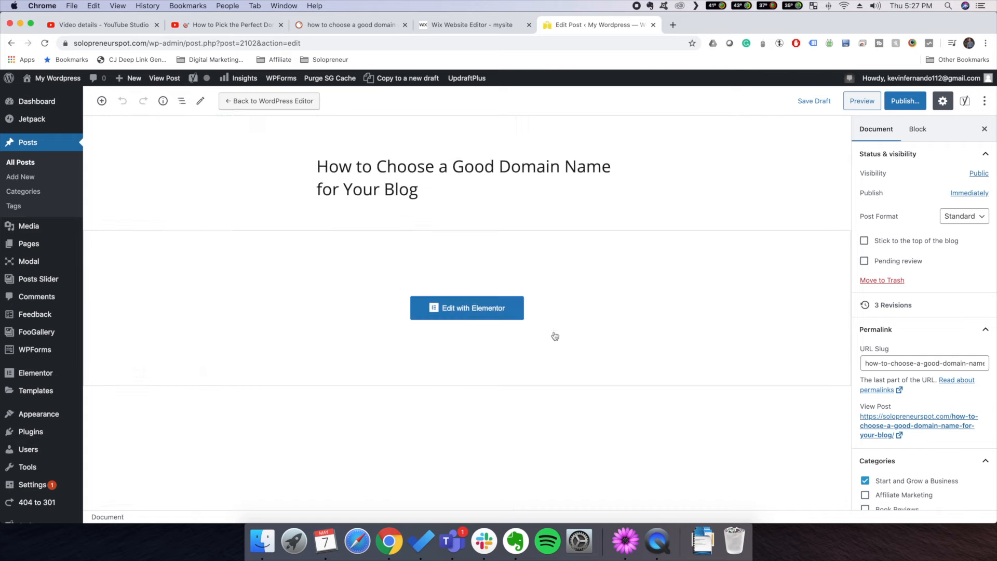